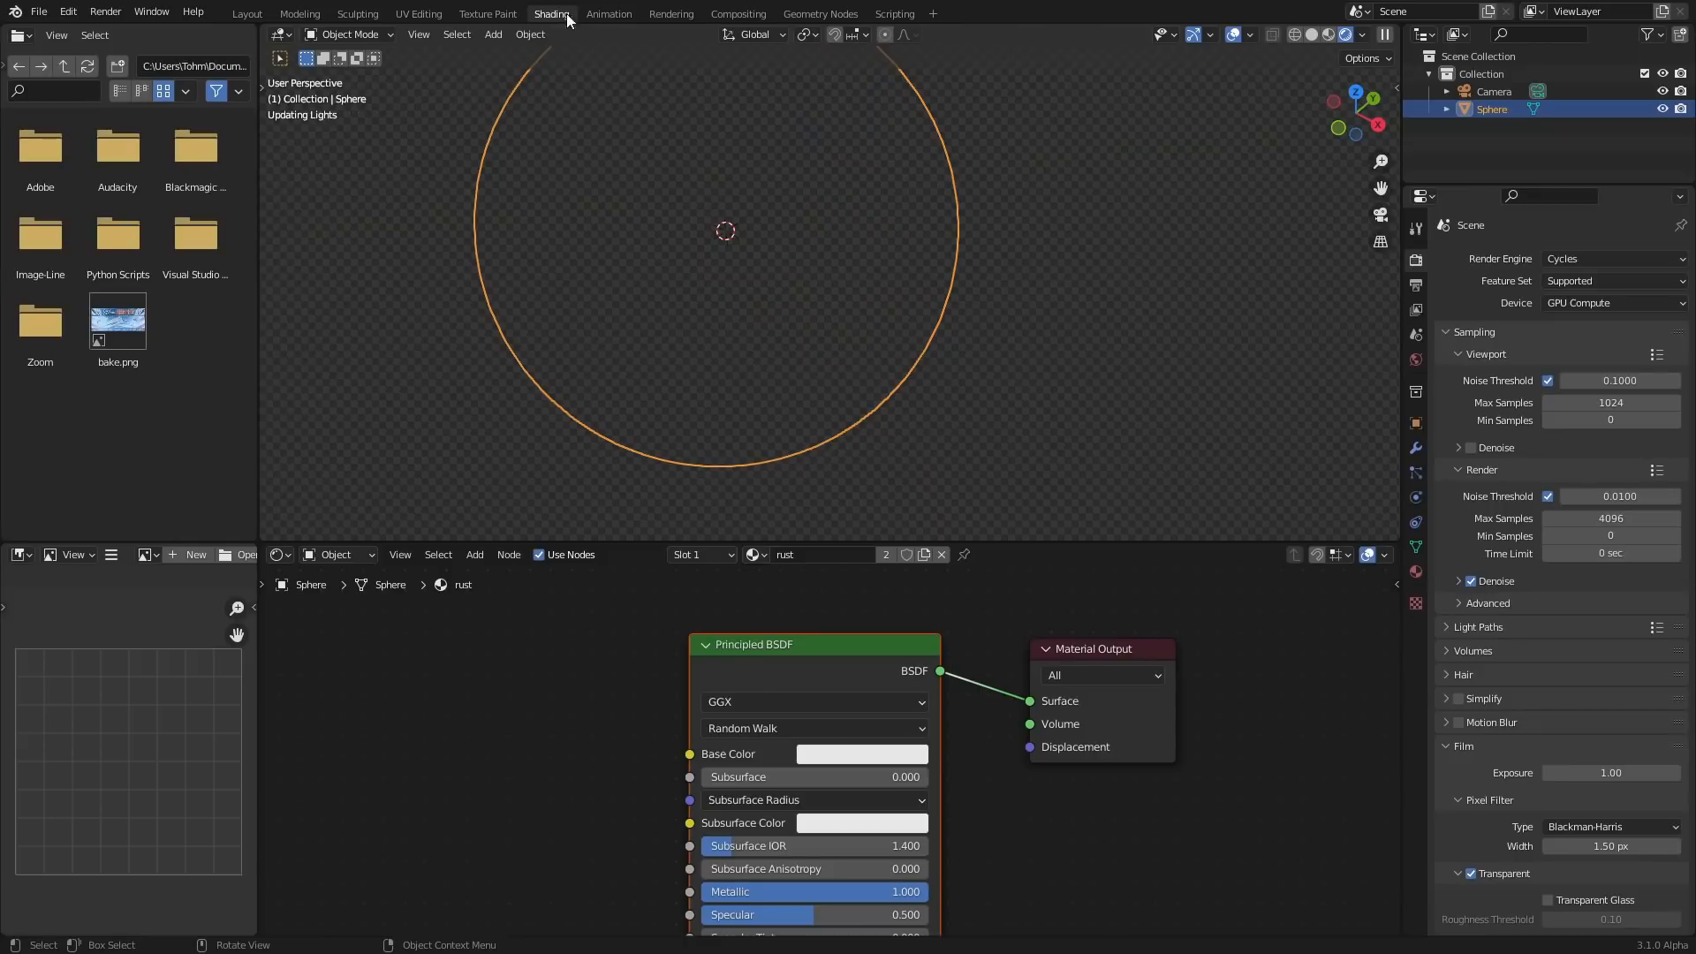
Move the Principled BSDF node well away from the Material Output to make room between them.
scroll(831, 274, "down", 2)
middle_click_drag(804, 777, 781, 770)
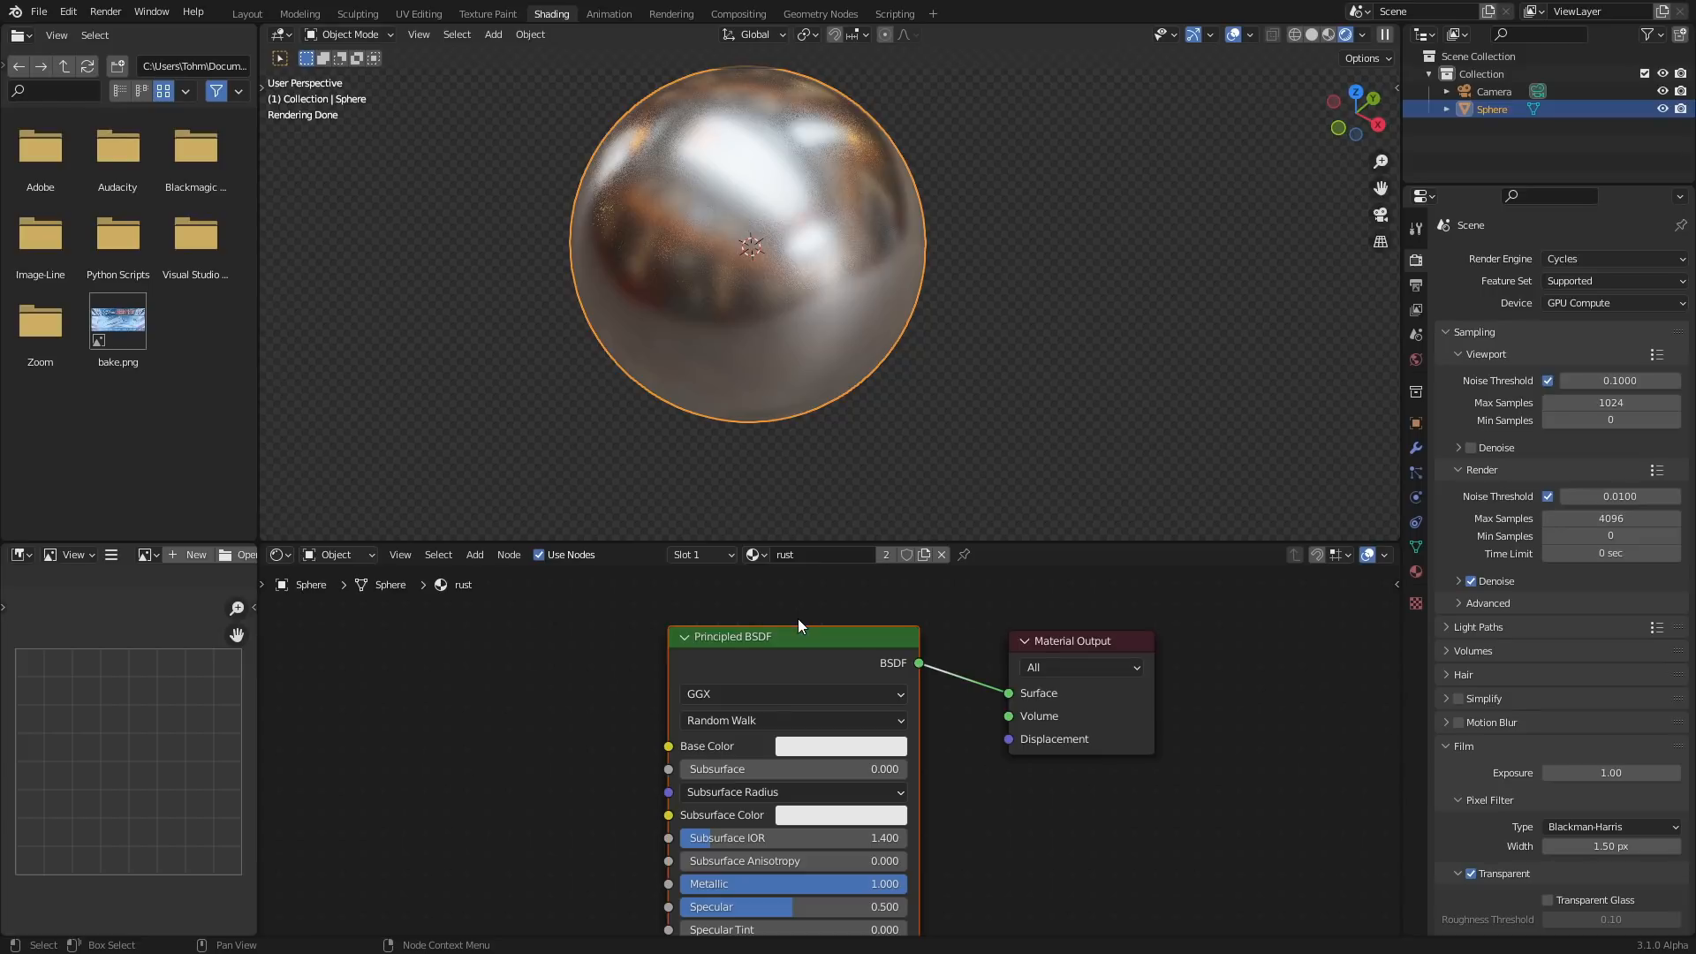
key("g")
left_click(348, 624)
middle_click_drag(662, 671, 734, 650)
scroll(728, 649, "down", 4)
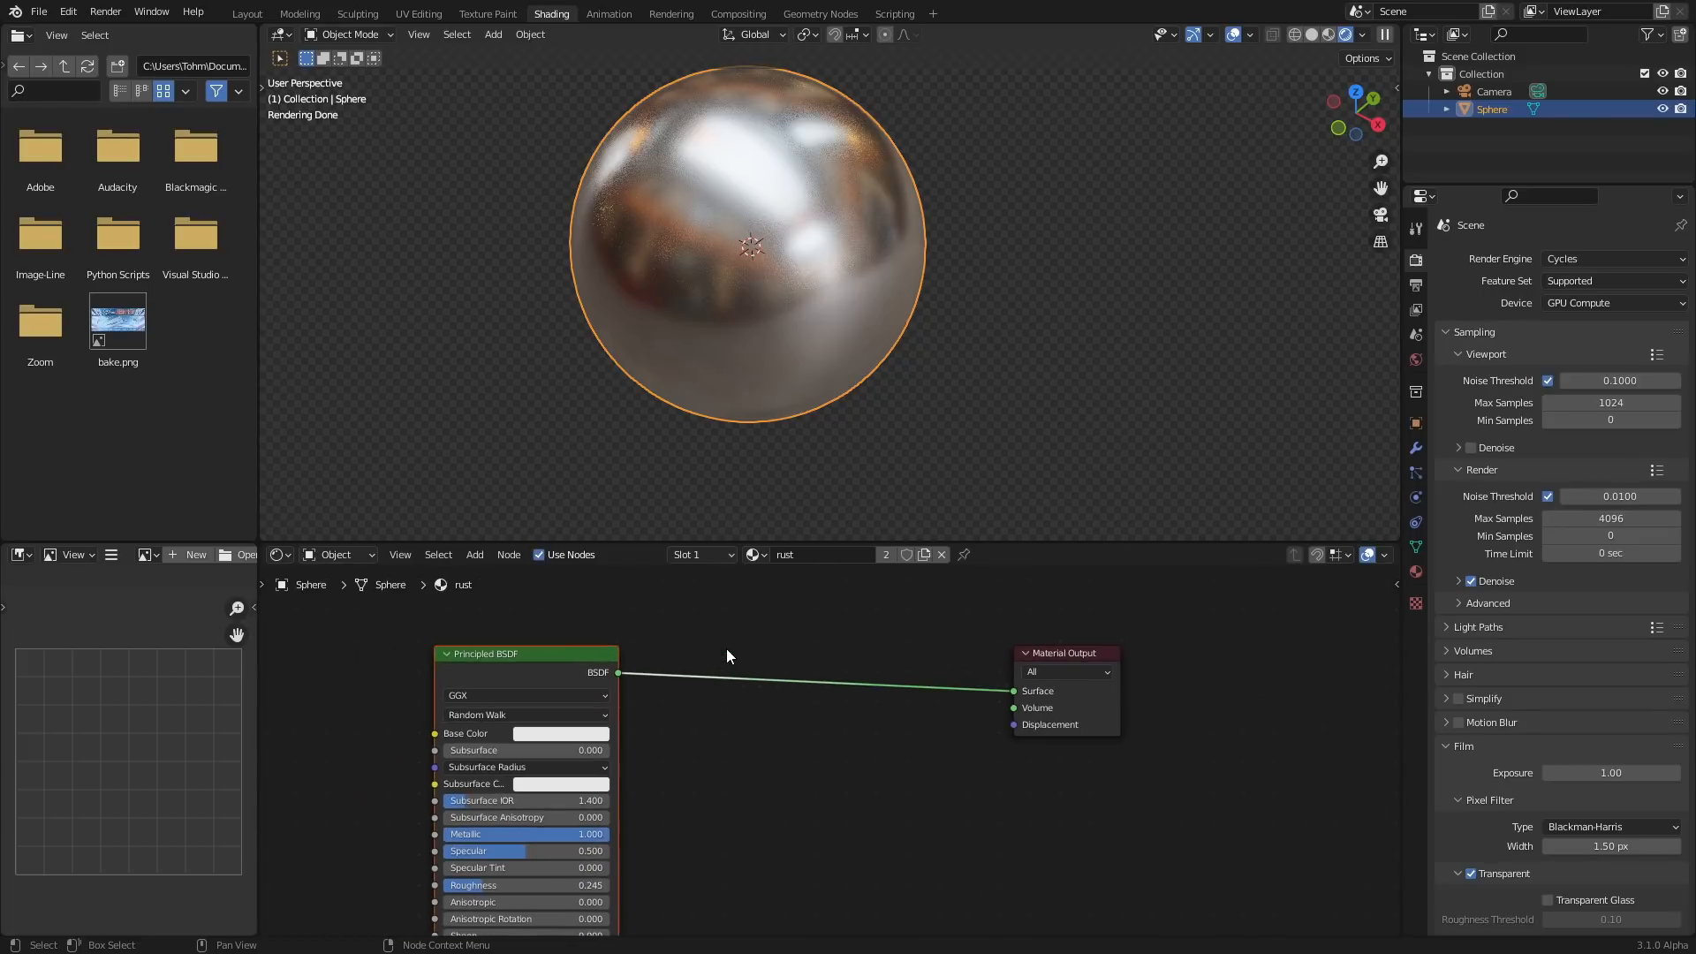
Add a second Principled BSDF below the existing shader link and move the original one farther from it.
key("shift+a")
left_click(726, 649)
type("princ")
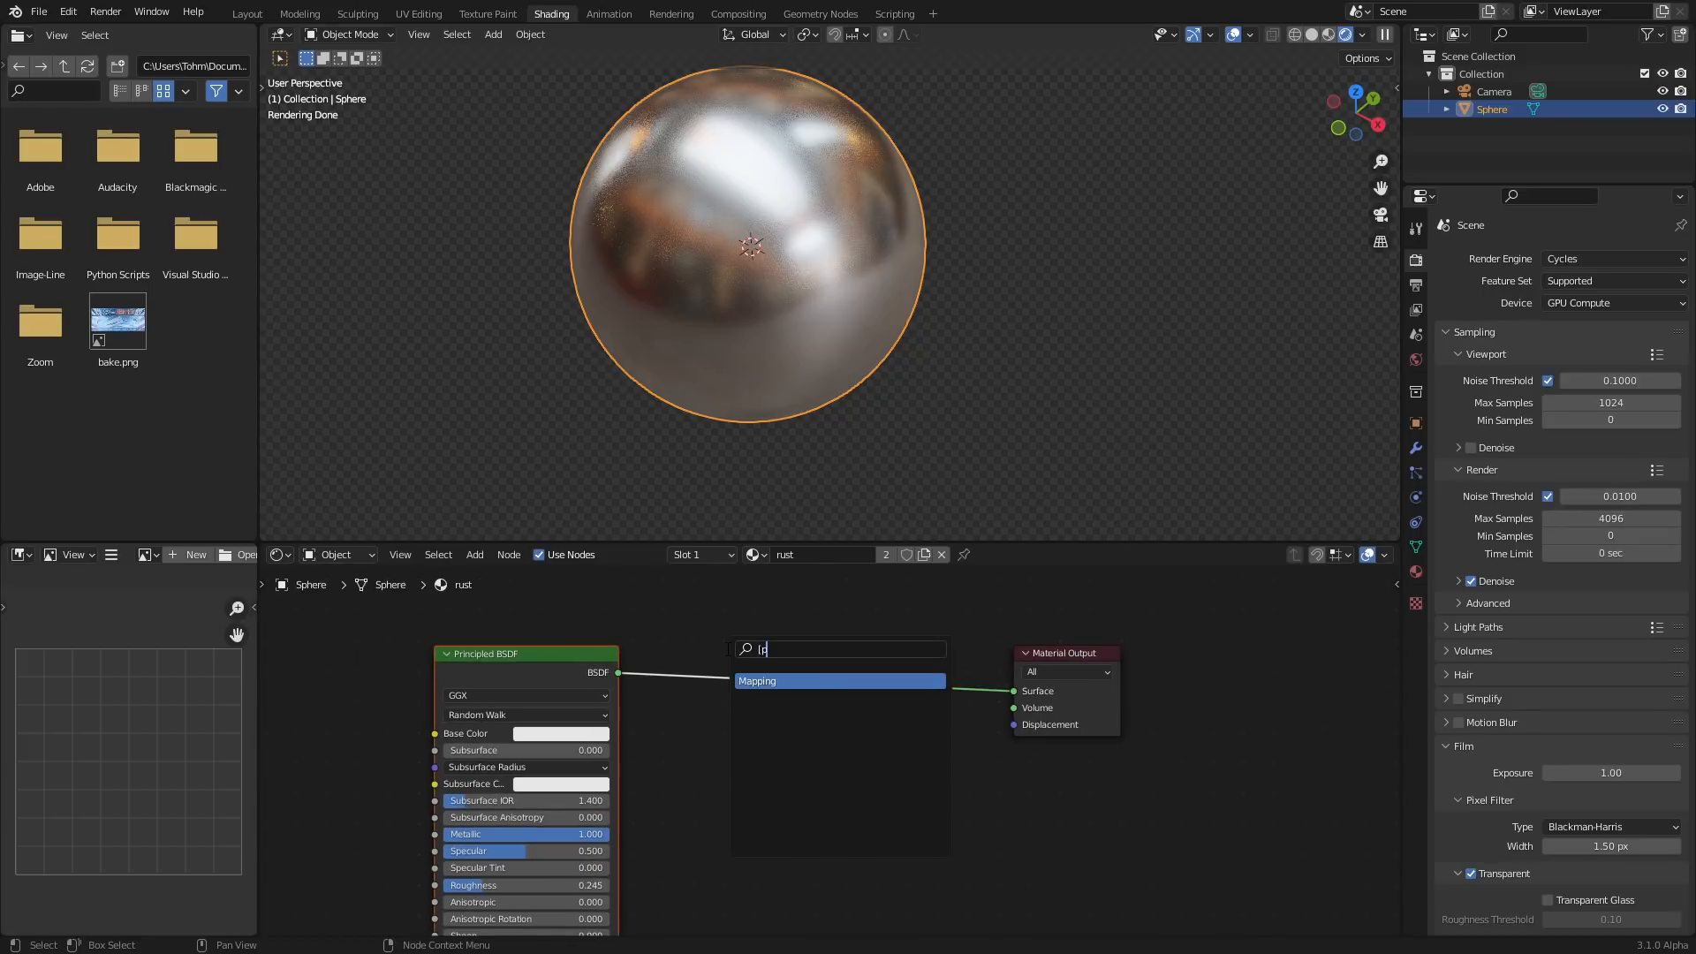
key("Return")
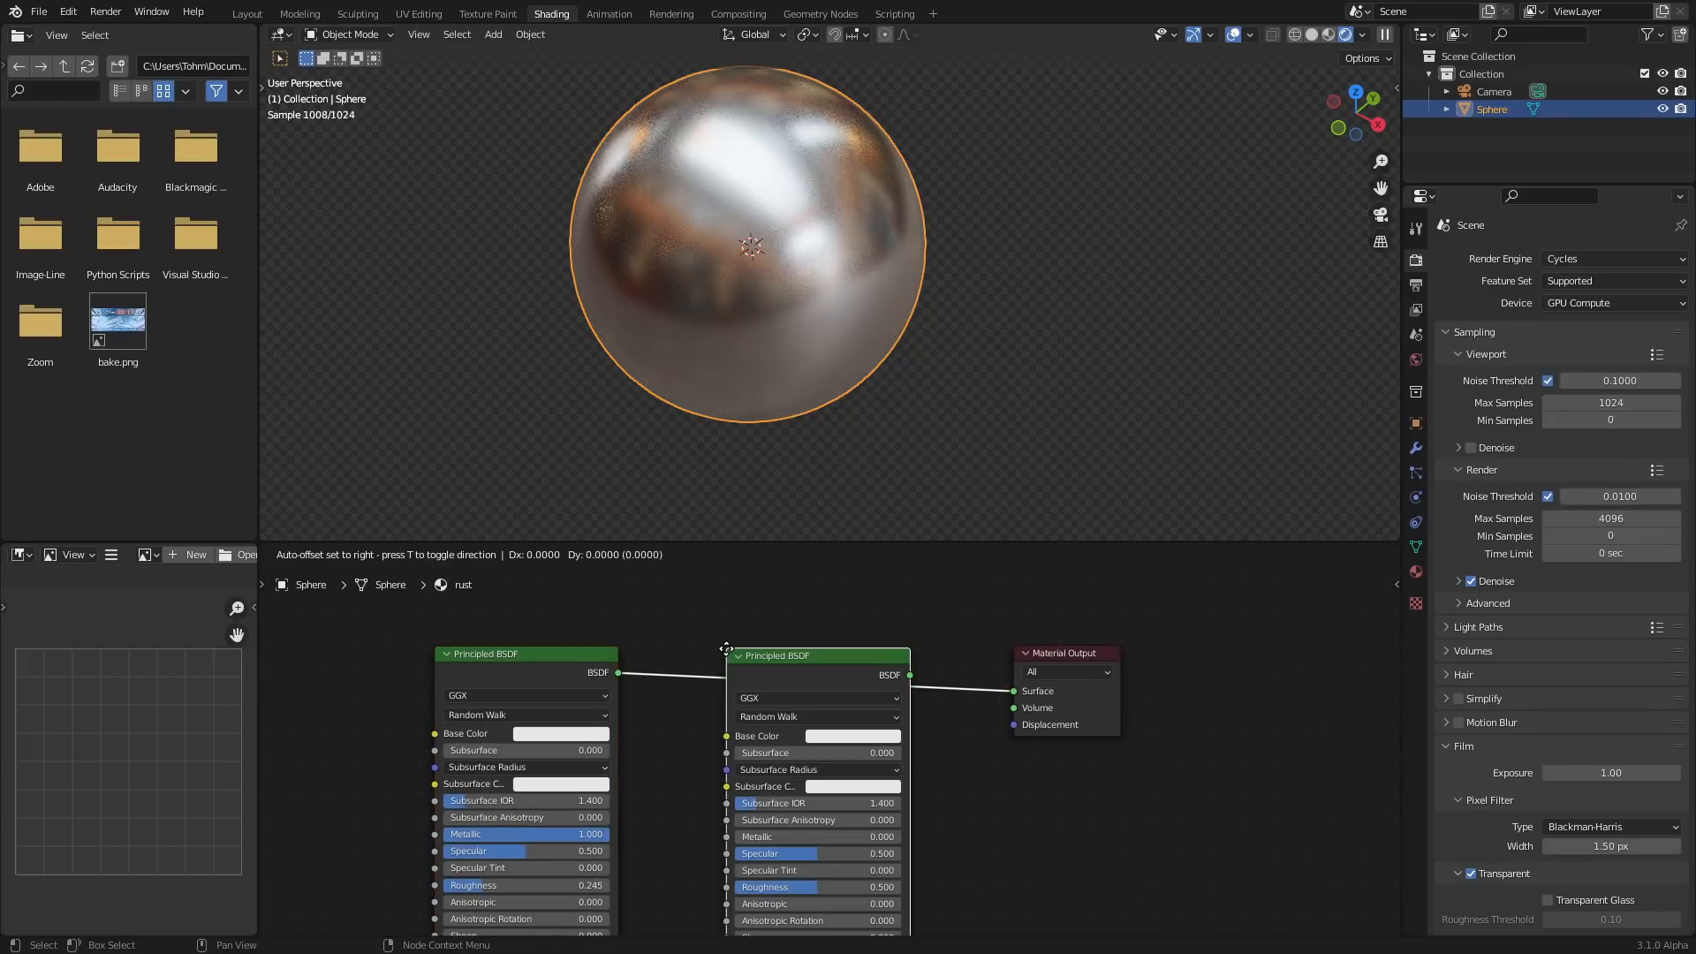
left_click(749, 767)
left_click_drag(546, 678, 468, 652)
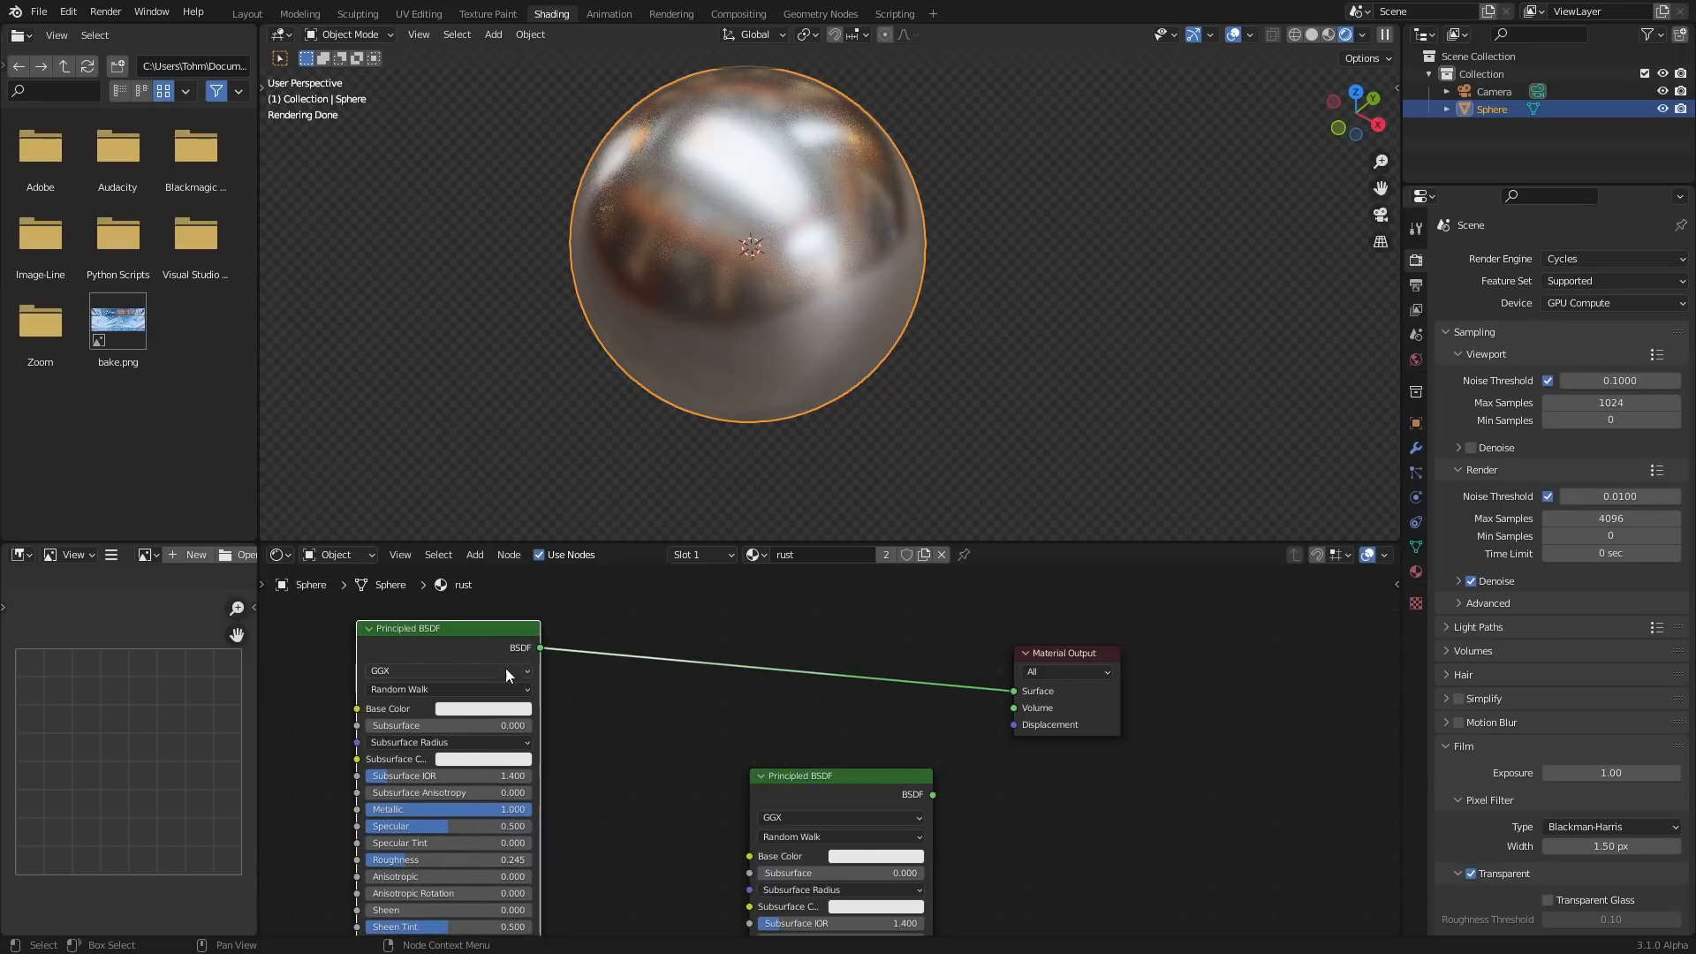
middle_click_drag(502, 650, 753, 666)
key("shift+a")
left_click(554, 655)
type("ch")
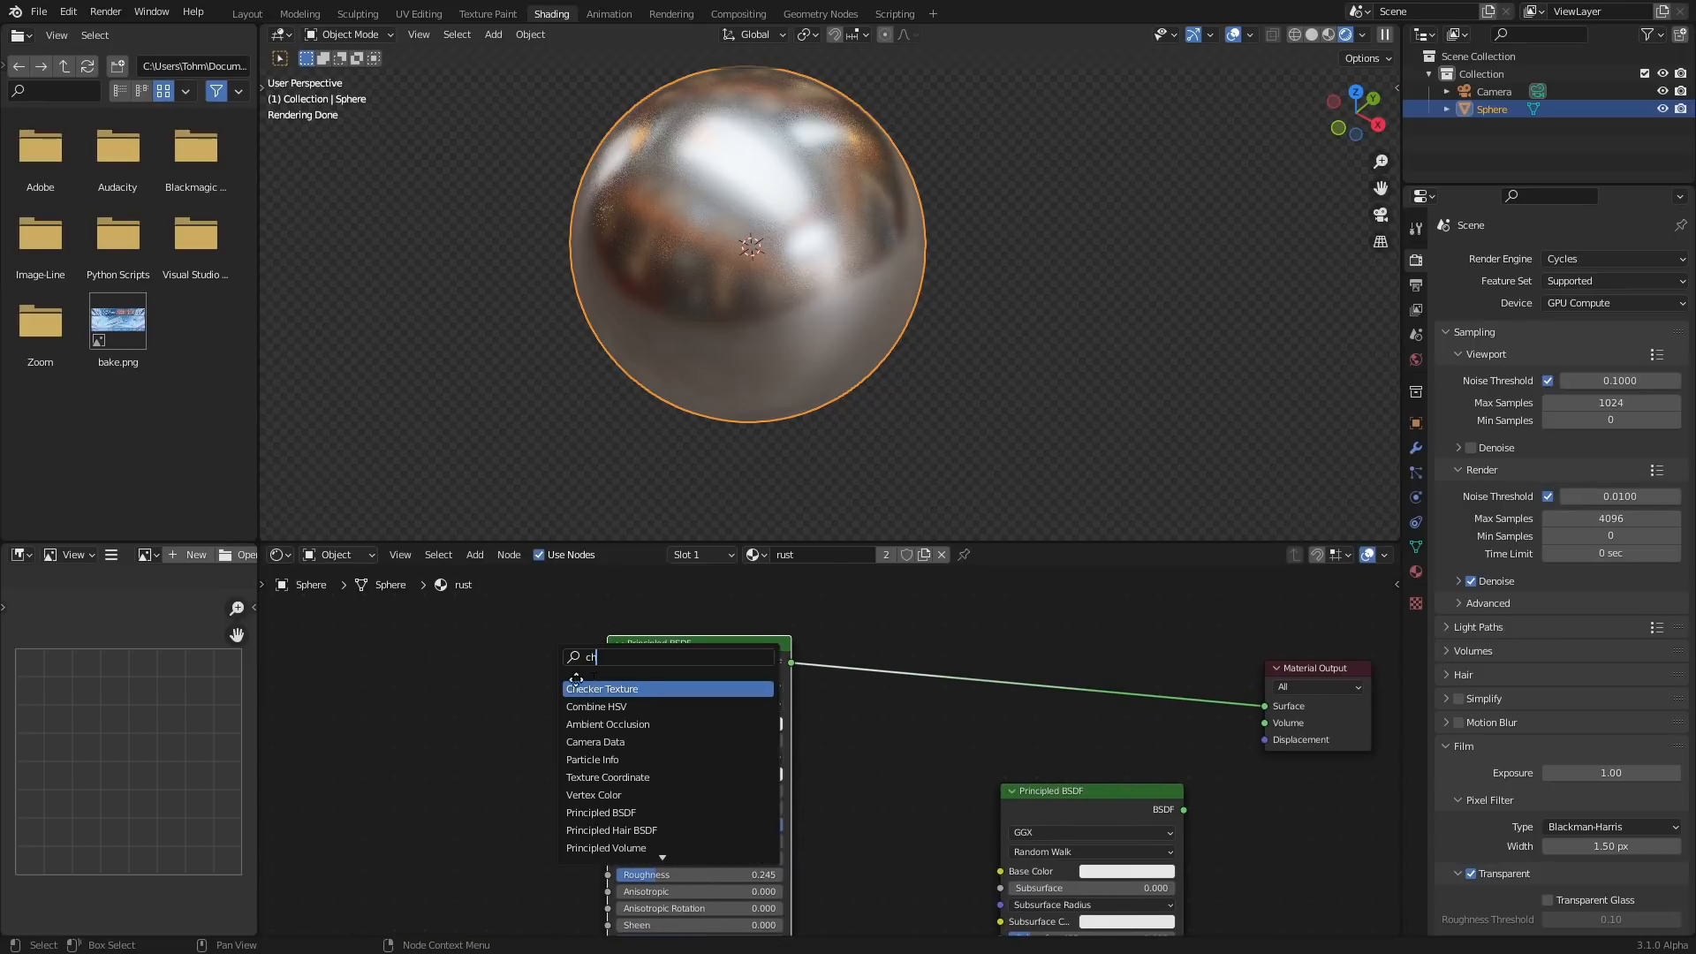
key("Return")
left_click(541, 697)
left_click_drag(552, 704, 619, 722)
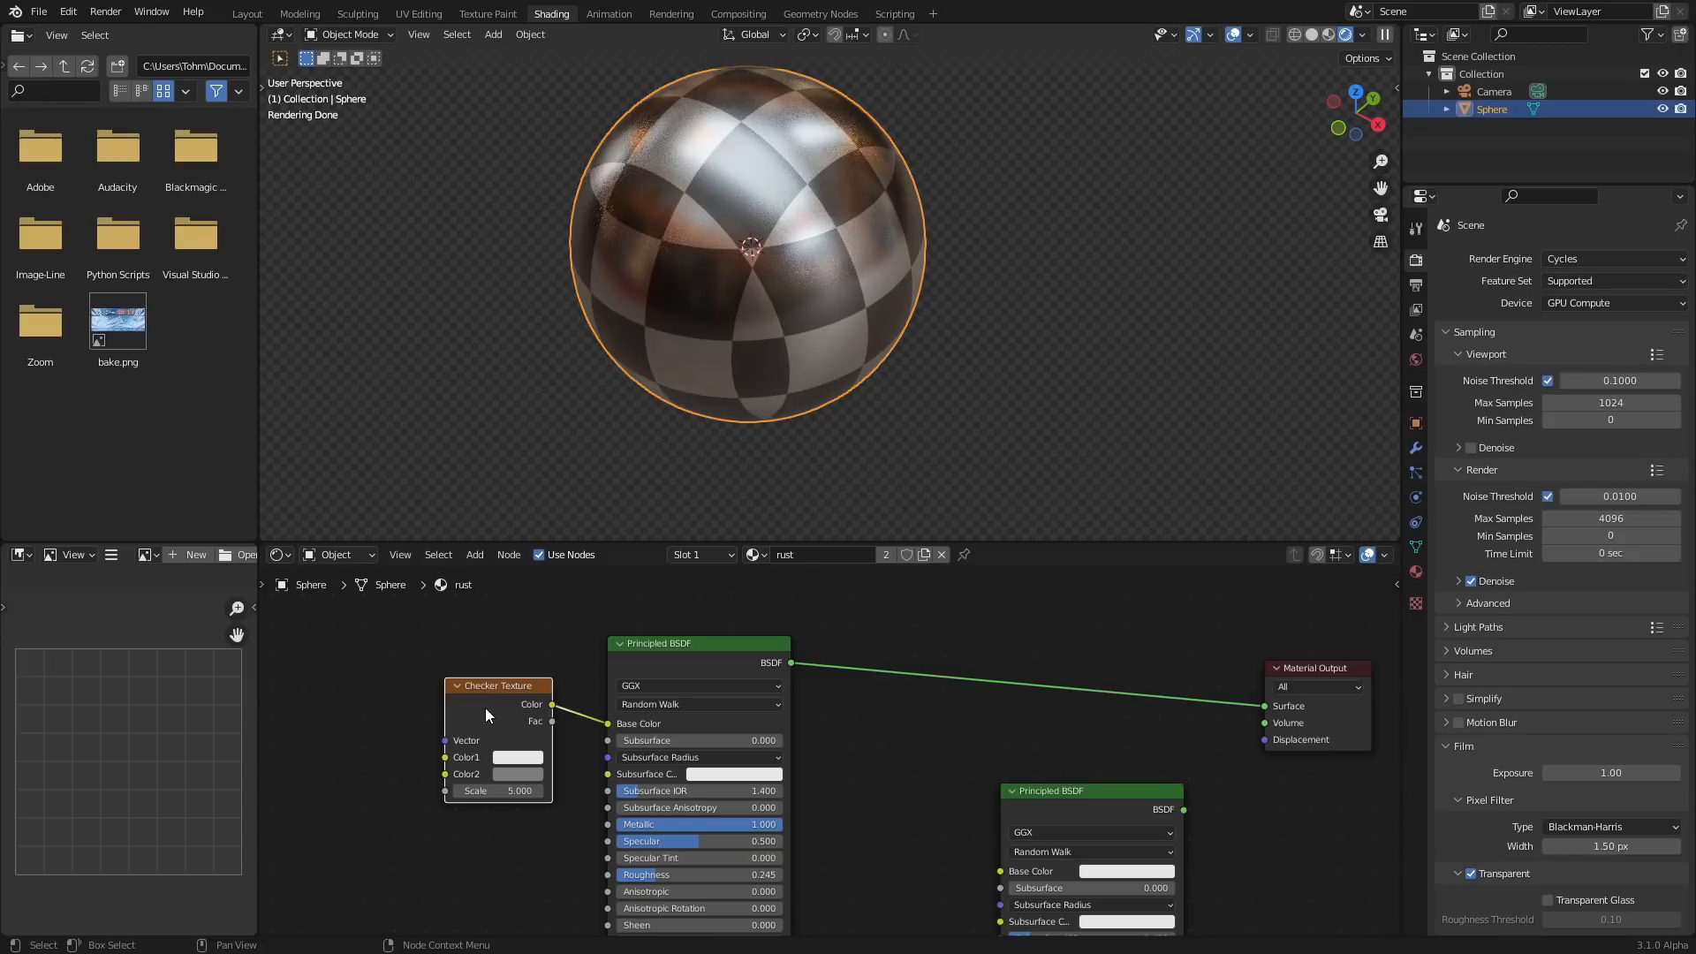
key("x")
key("ctrl+g")
key("Tab")
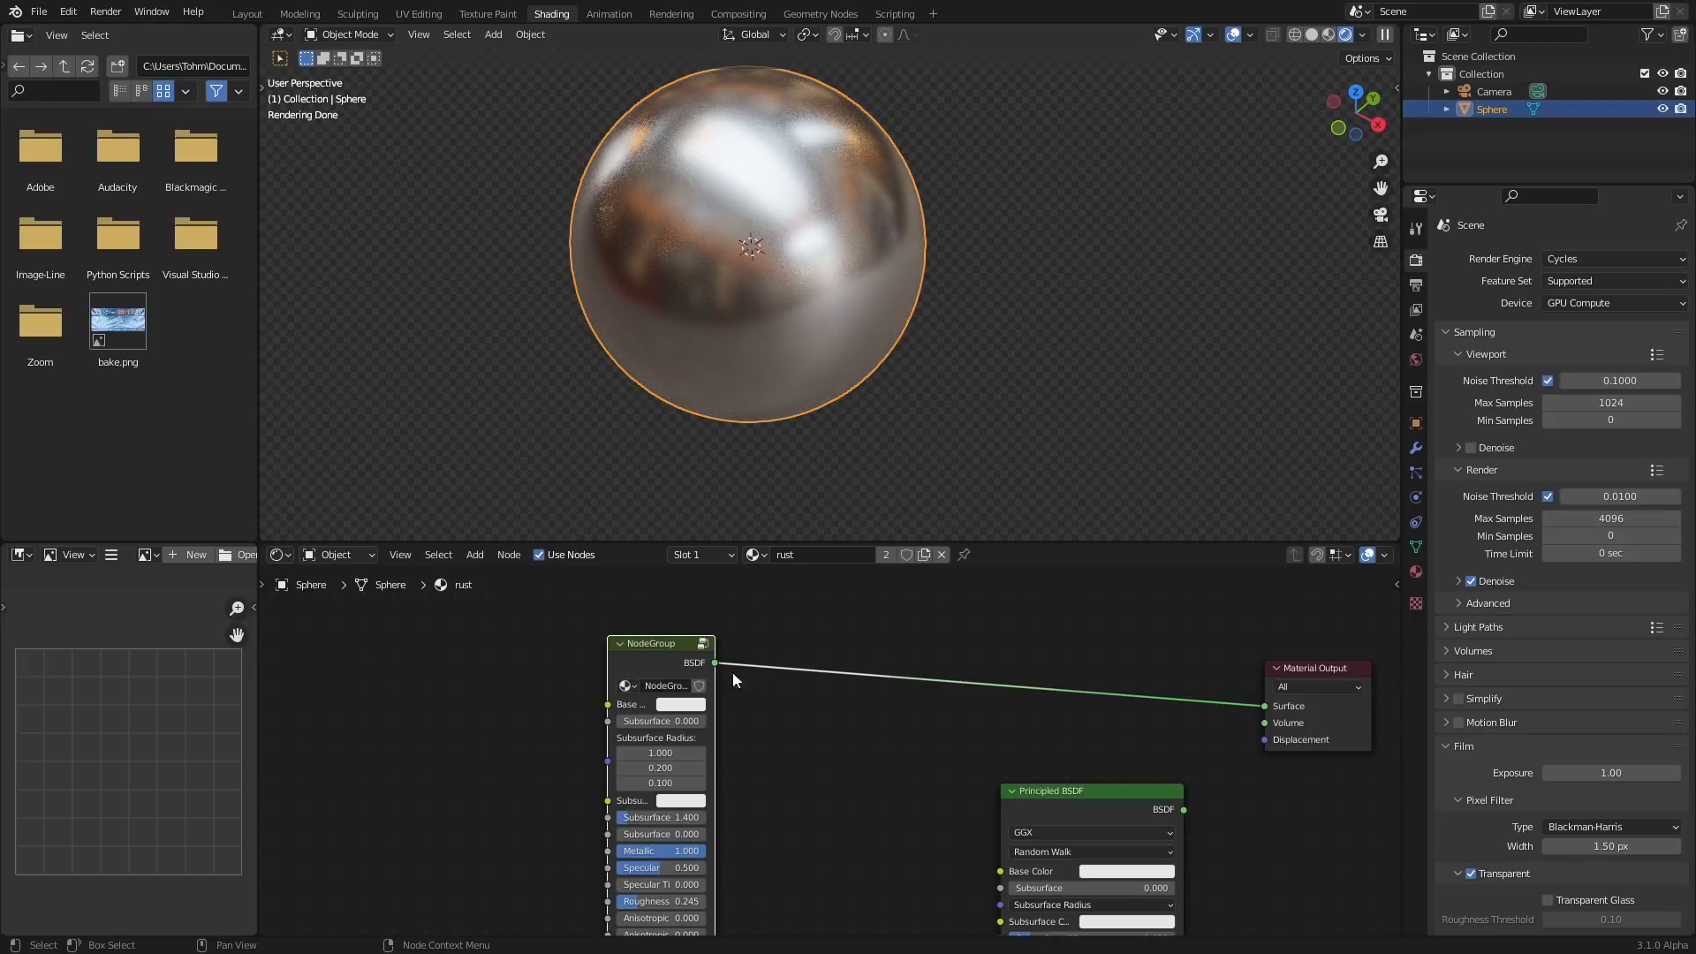
key("ctrl+alt+g")
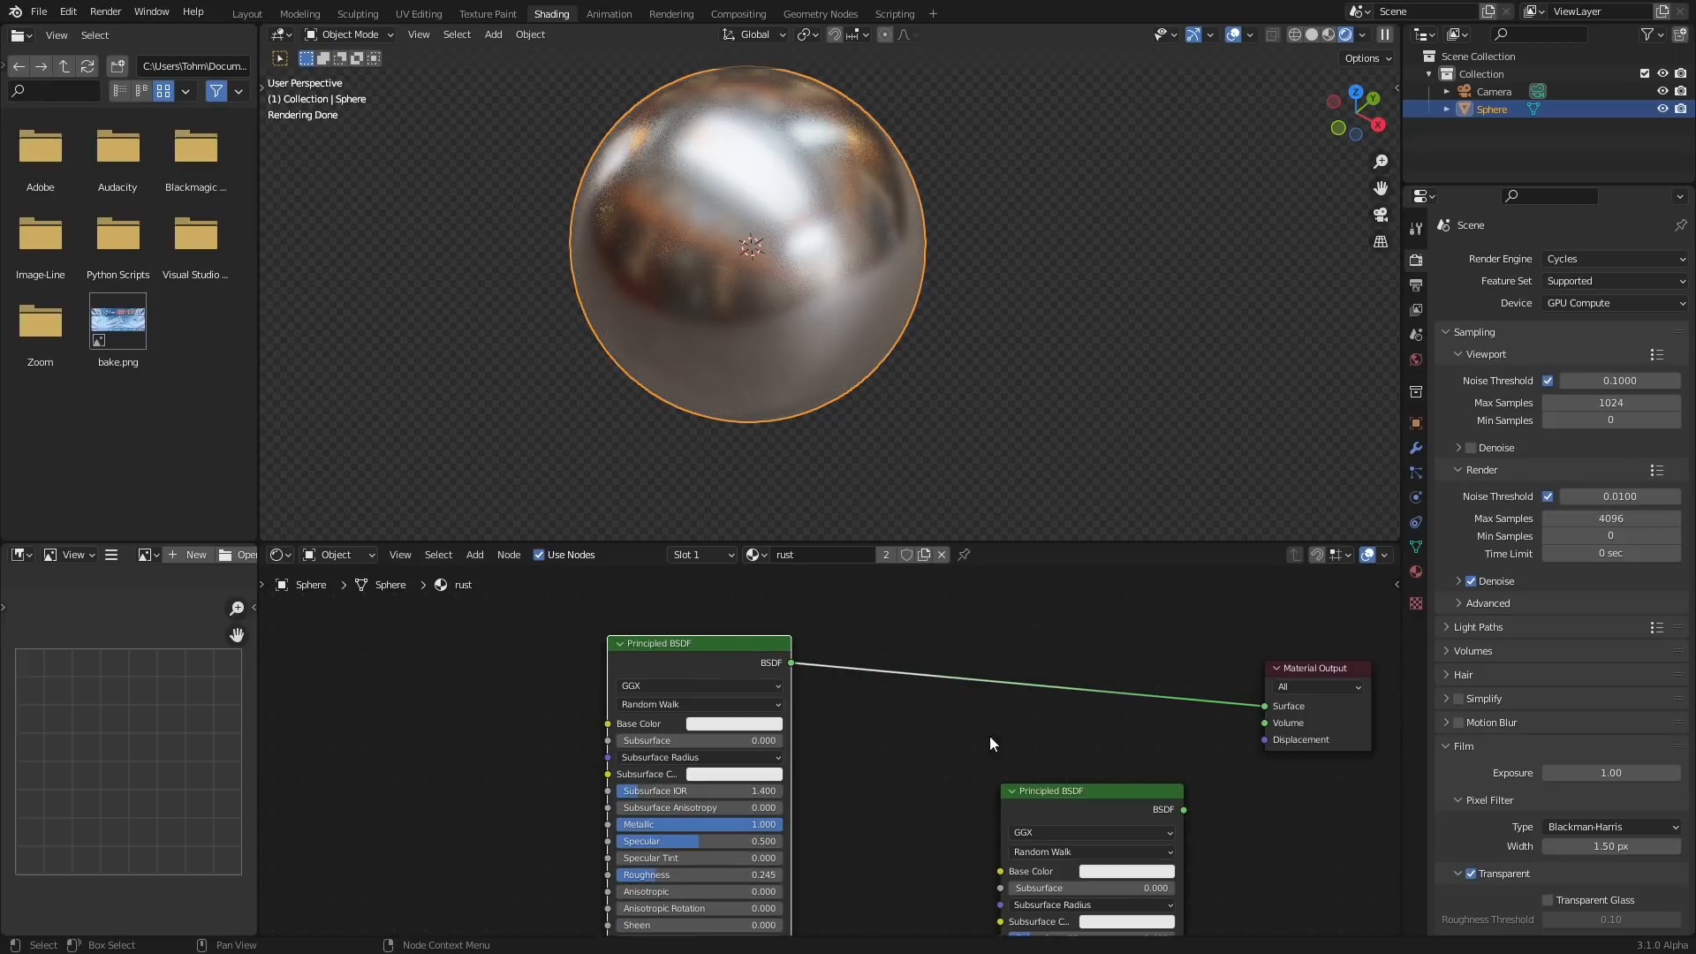
Reposition both Principled BSDF nodes and combine them through a Mix Shader feeding the Material Output.
left_click_drag(696, 680, 546, 649)
left_click_drag(1102, 807, 951, 786)
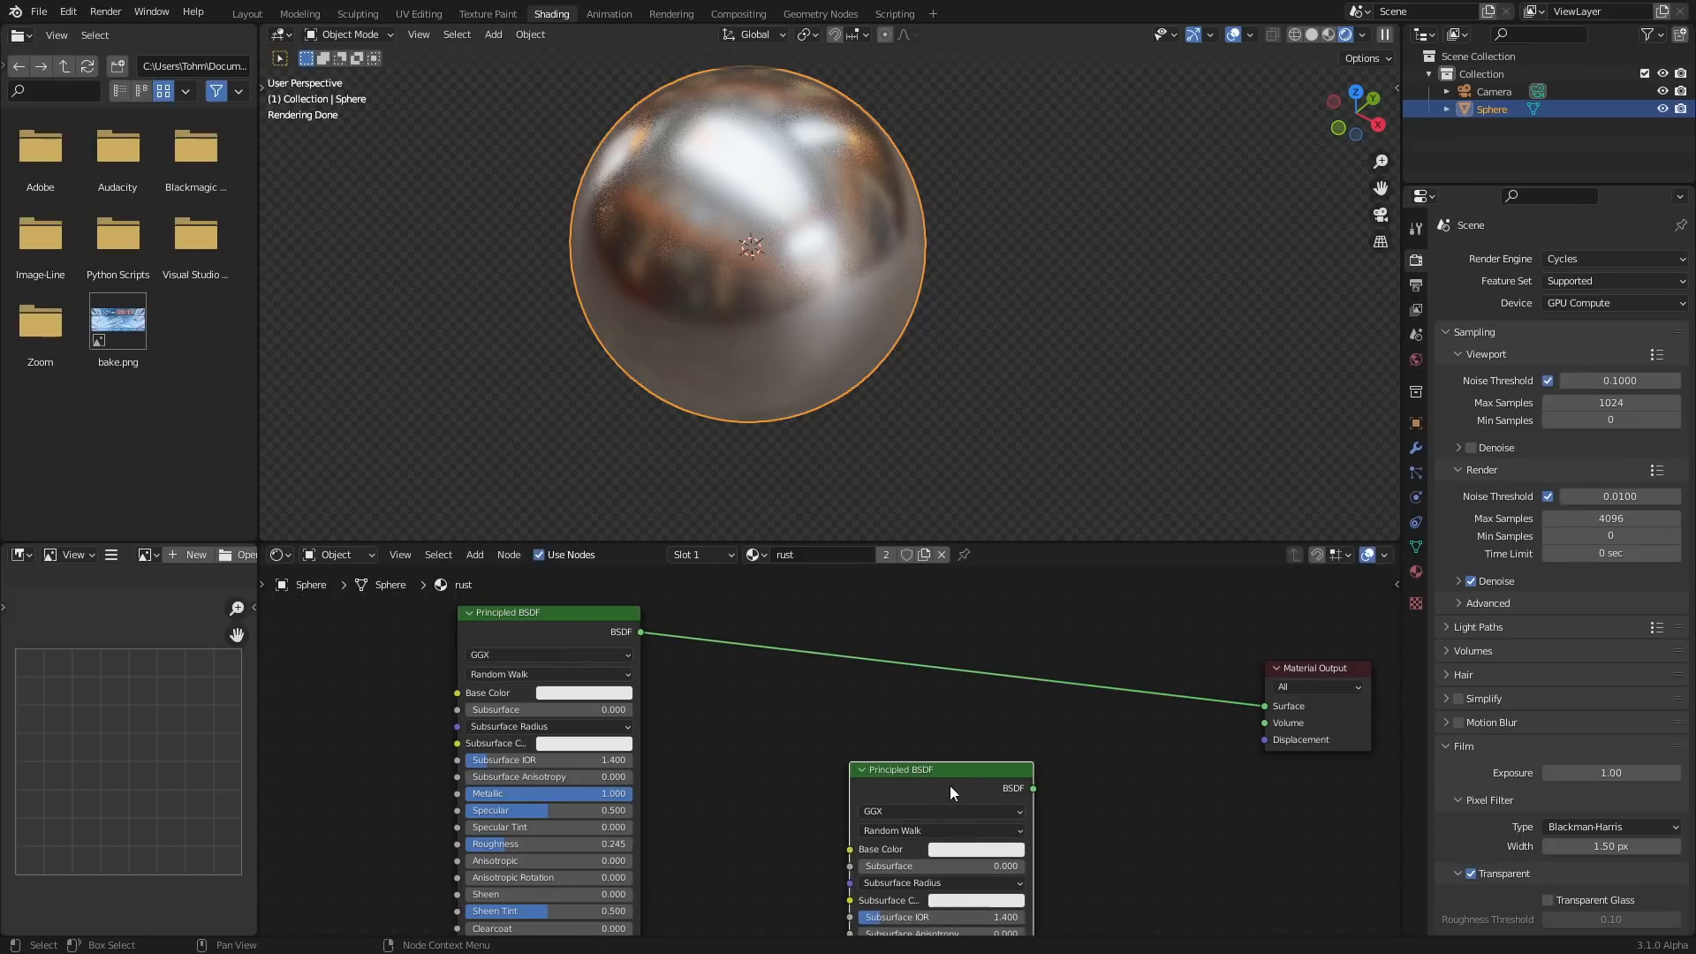
middle_click_drag(951, 786, 868, 785)
right_click_drag(852, 783, 514, 663, "ctrl+shift")
Set the second Principled BSDF's base color to red, about hue 0.999, saturation 0.955 and value 0.800.
middle_click_drag(902, 692, 873, 683)
left_click(859, 838)
left_click_drag(879, 687, 887, 719)
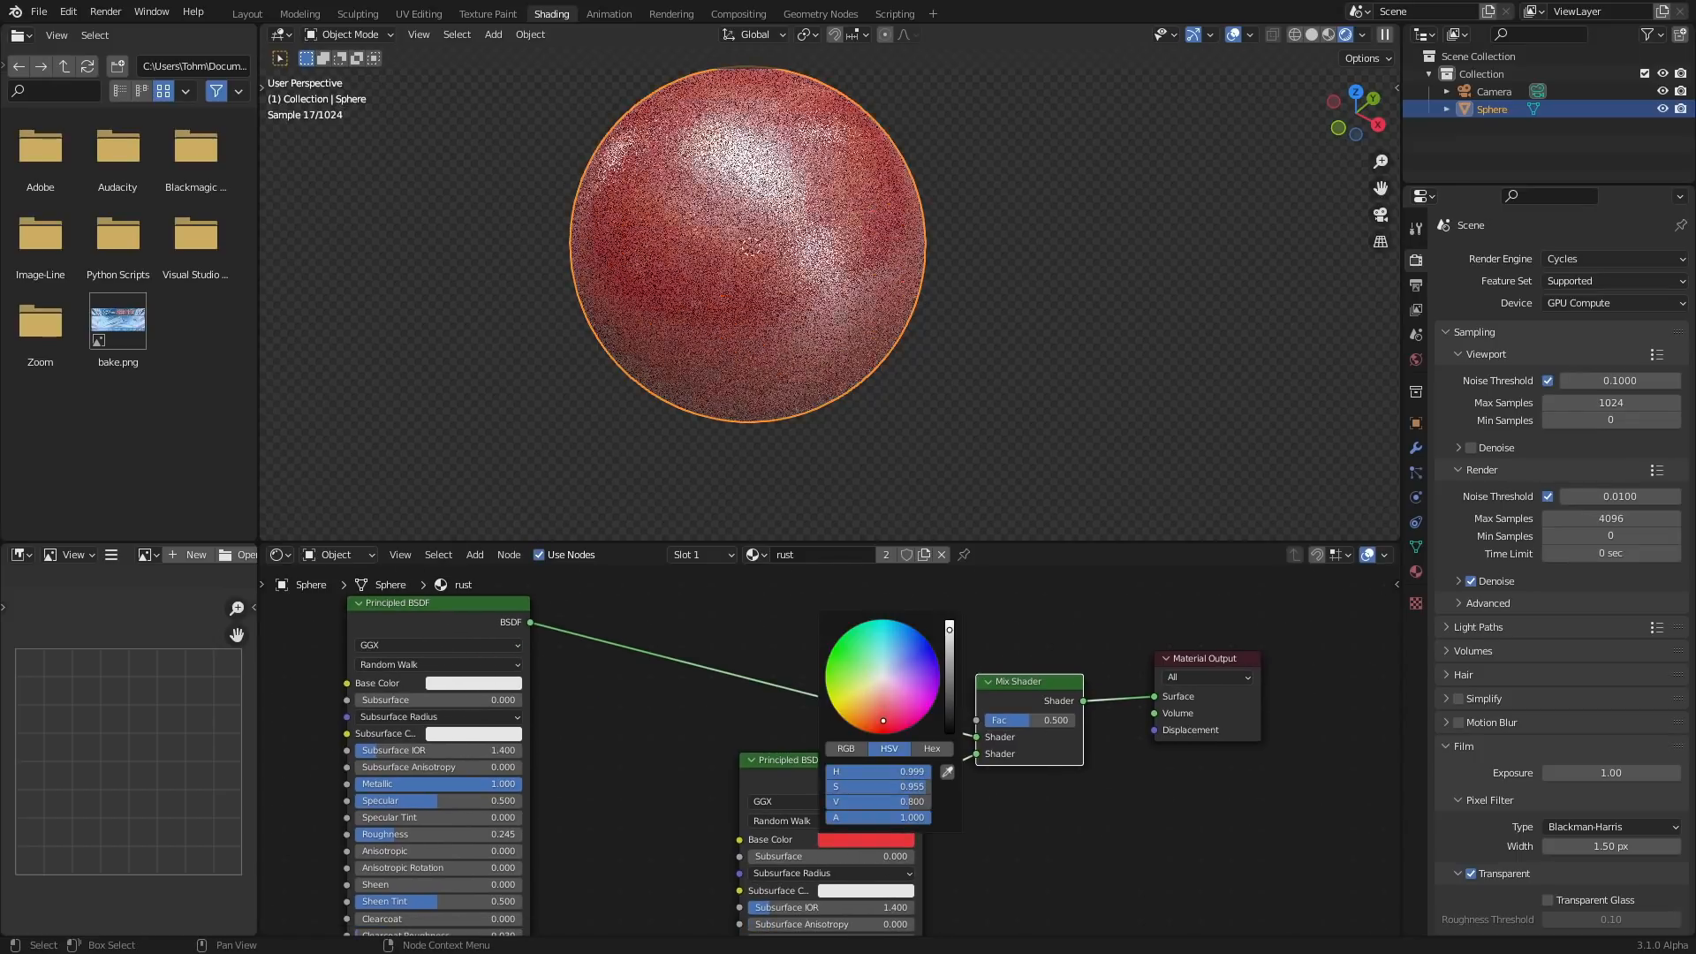
Add a Noise Texture above the shaders and connect its Fac output to the Mix Shader's Fac input.
scroll(833, 739, "down", 4)
middle_click_drag(781, 634, 827, 747)
key("shift+a")
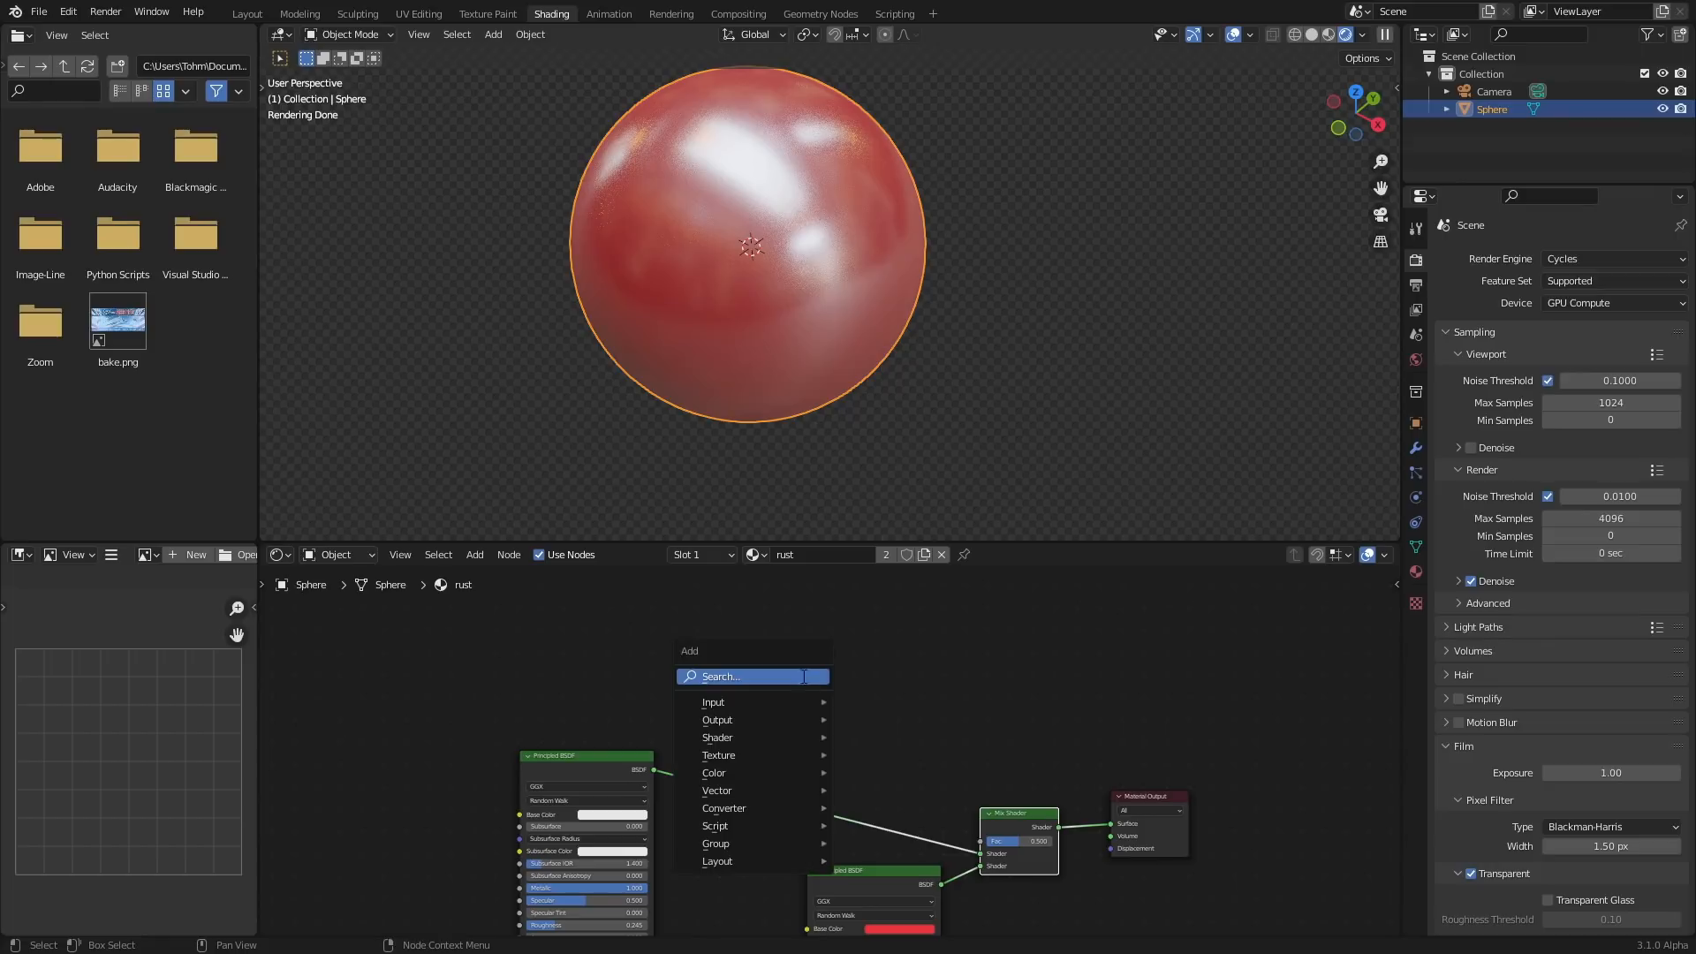
type("noi")
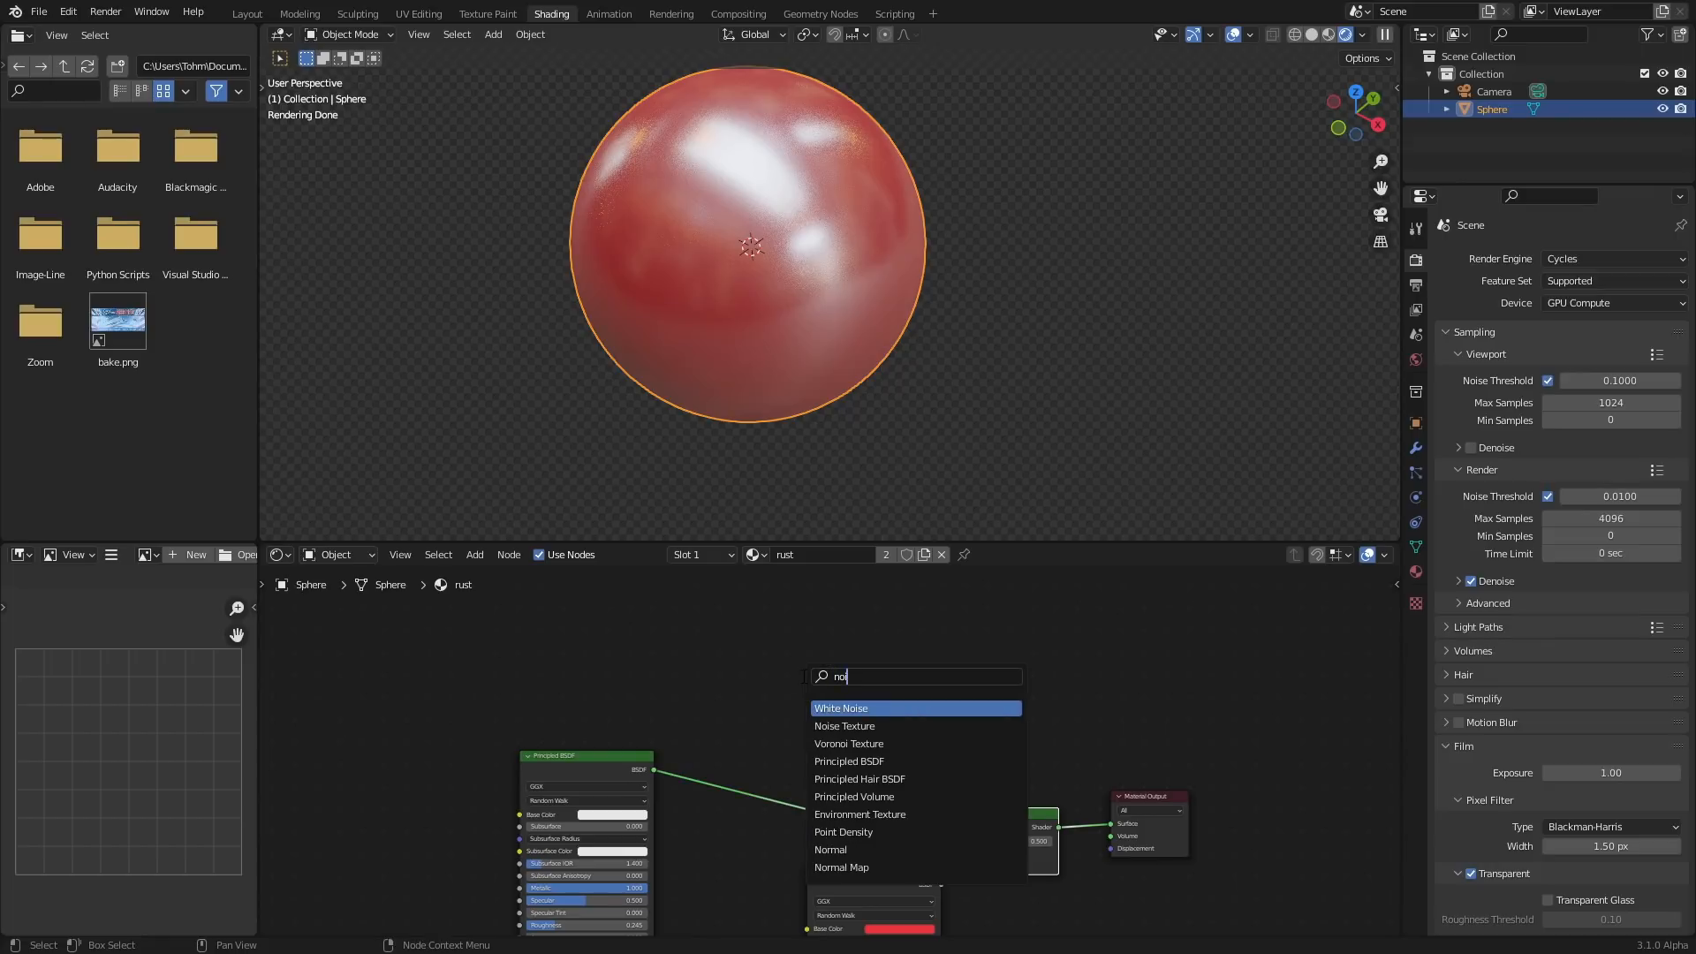
left_click(846, 727)
left_click(845, 703)
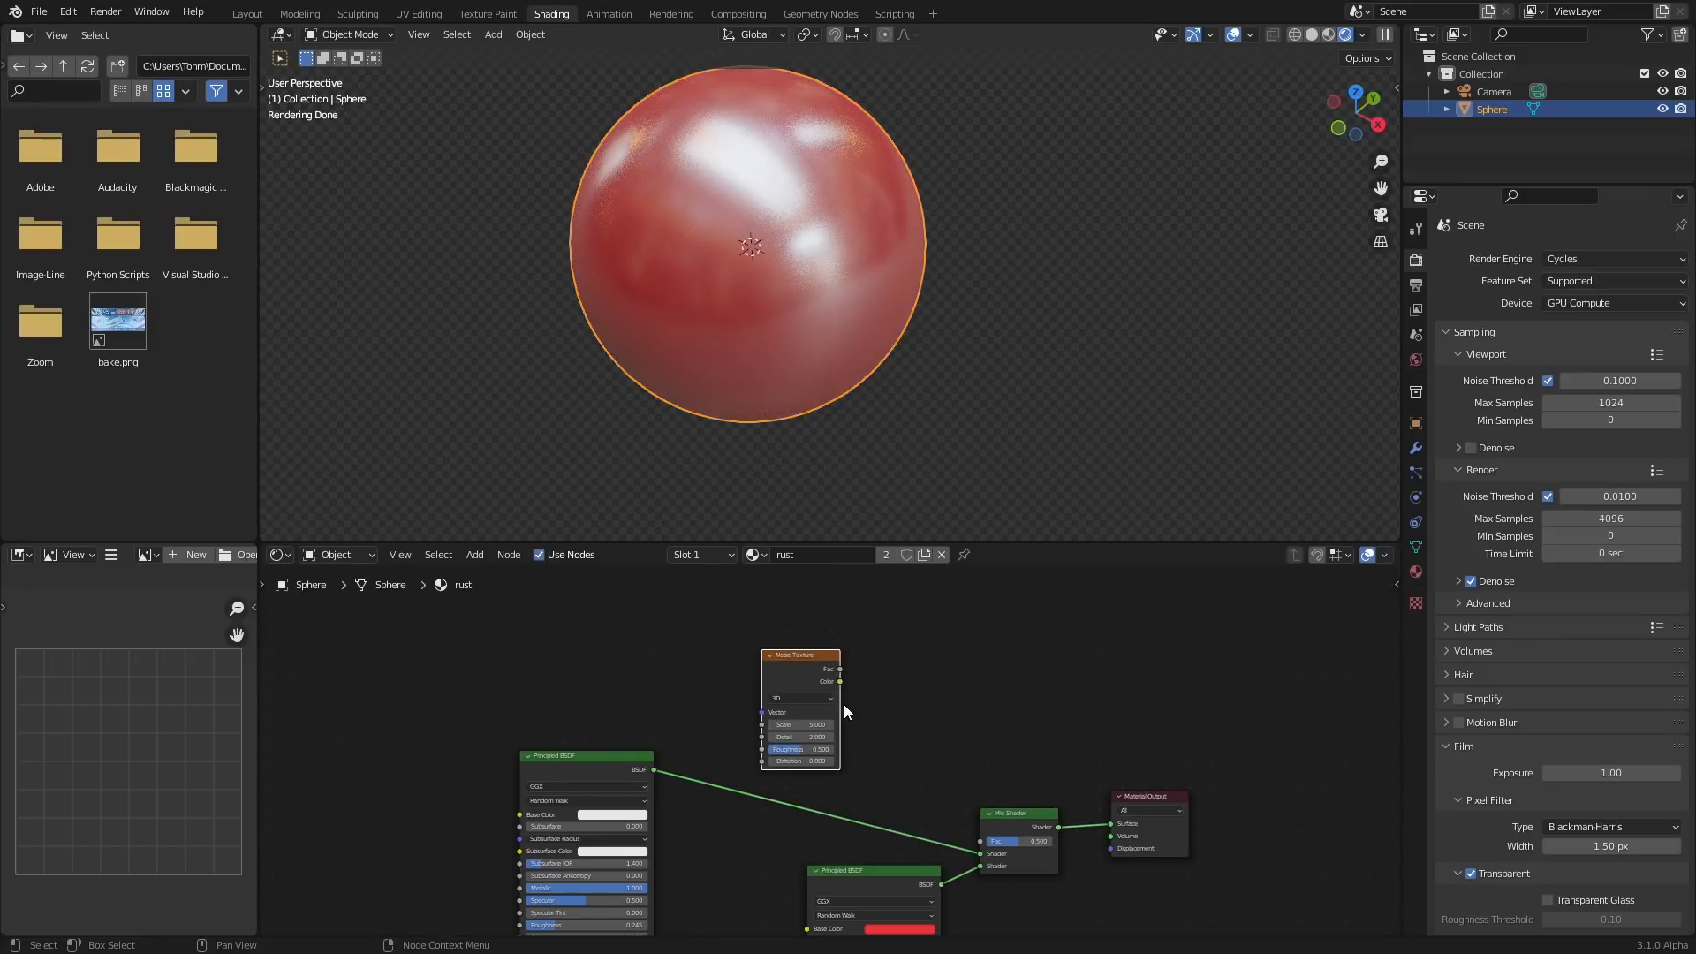
scroll(842, 671, "up", 1)
left_click_drag(840, 645, 1020, 866)
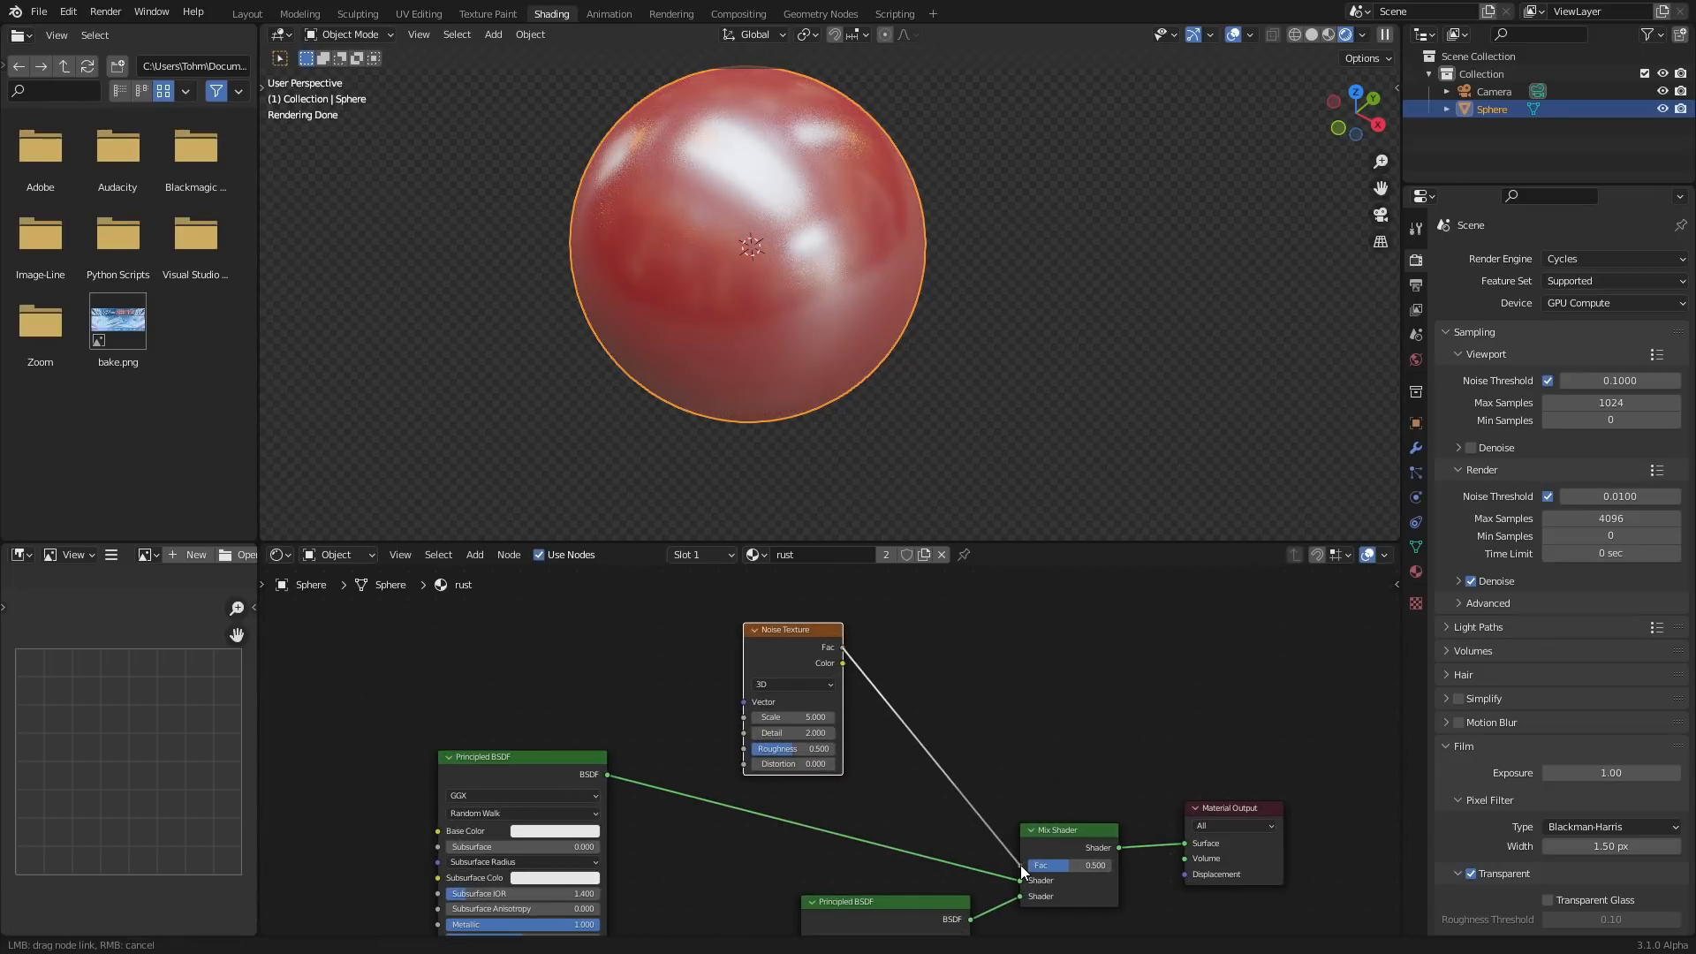
Preview the Noise Texture on the sphere and move its node farther from the Mix Shader.
left_click(802, 648, "ctrl+shift")
left_click_drag(803, 632, 711, 618)
scroll(740, 641, "up", 5)
middle_click_drag(740, 641, 762, 734)
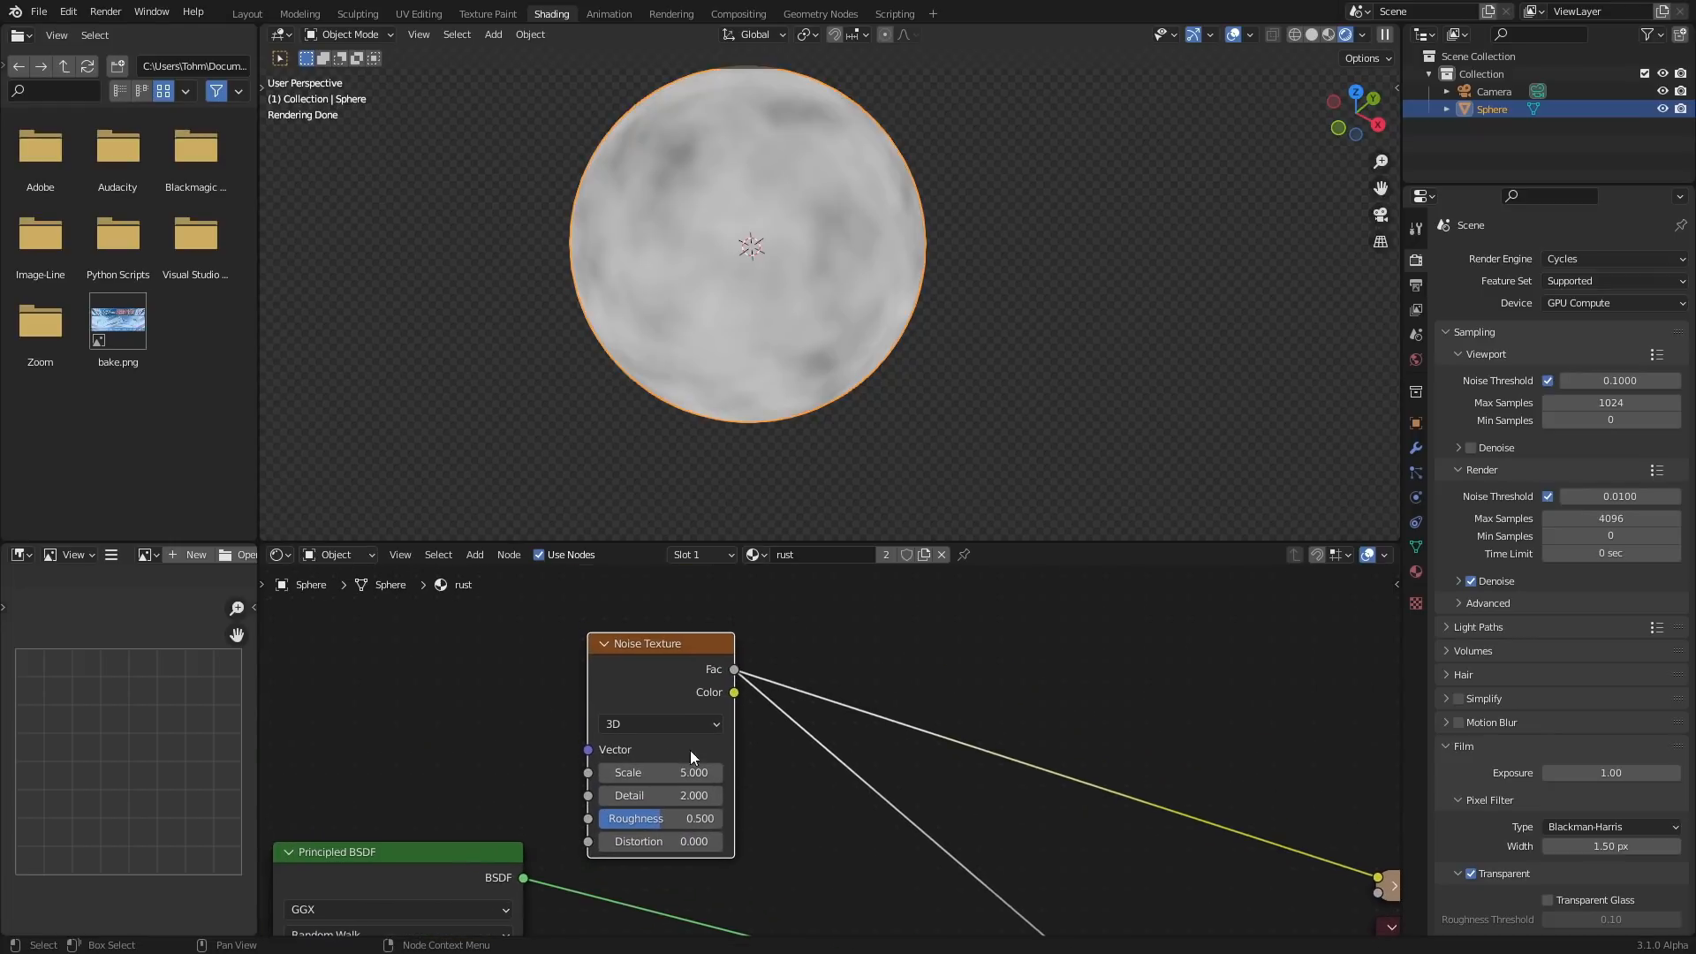
Set the Noise Texture's scale to 11.5, detail to 8 and roughness to 0.567.
left_click_drag(665, 774, 742, 774)
left_click(655, 803)
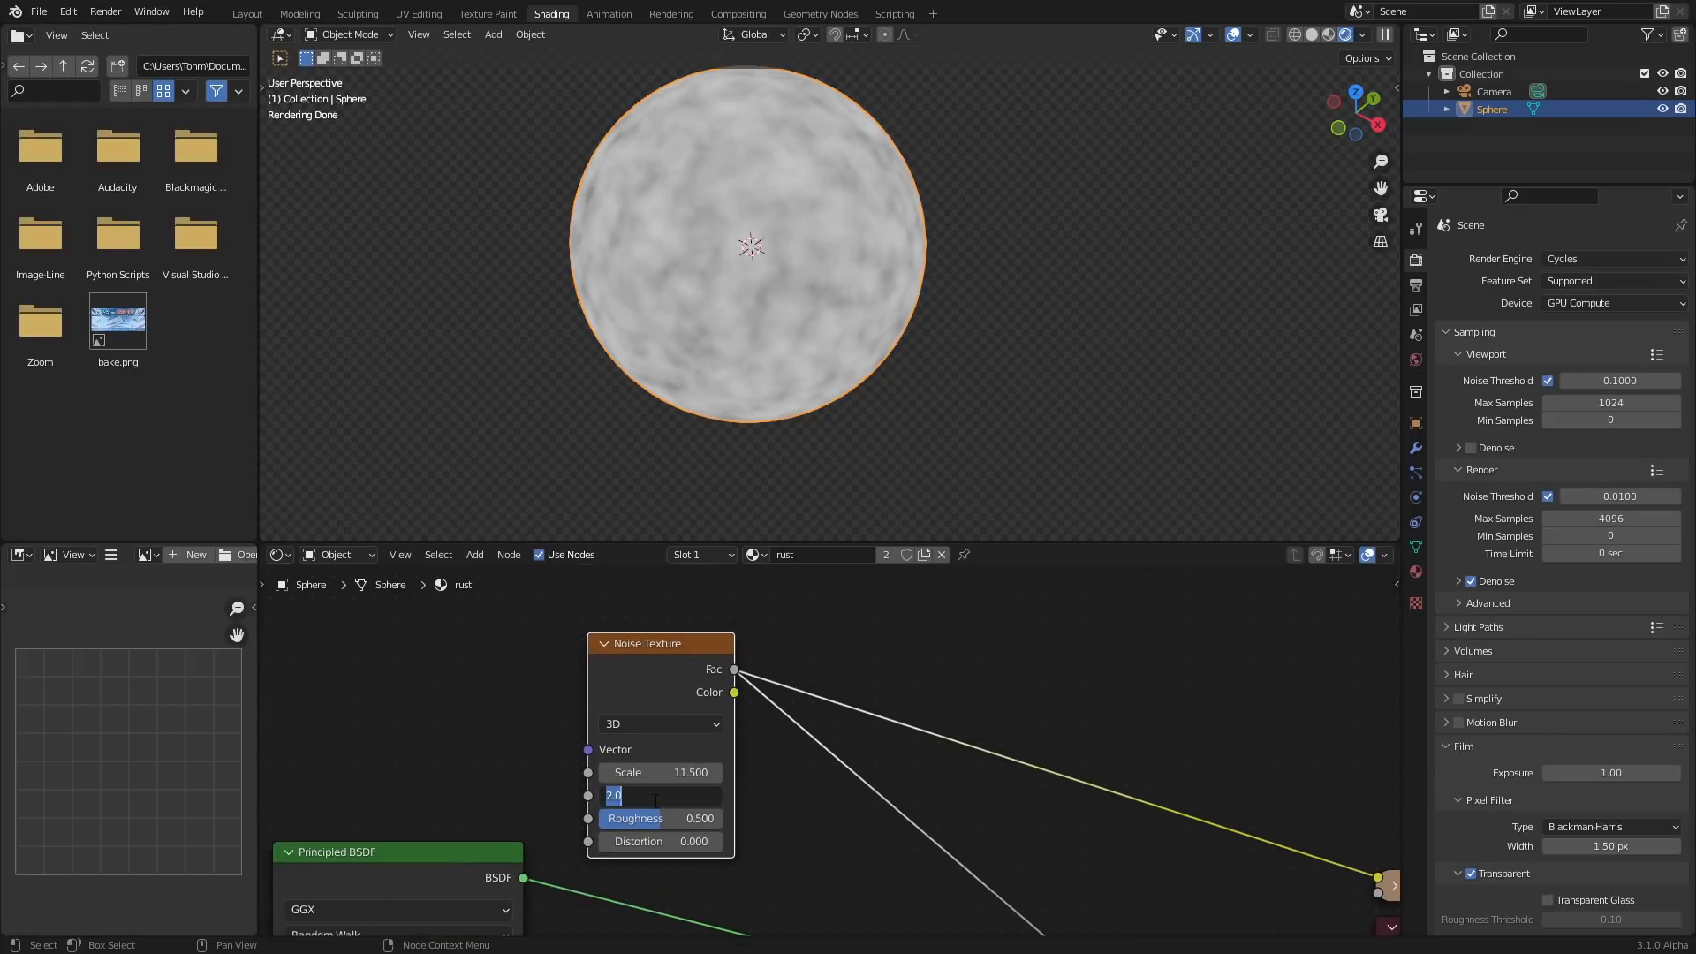
type("8")
key("Return")
scroll(708, 134, "up", 4)
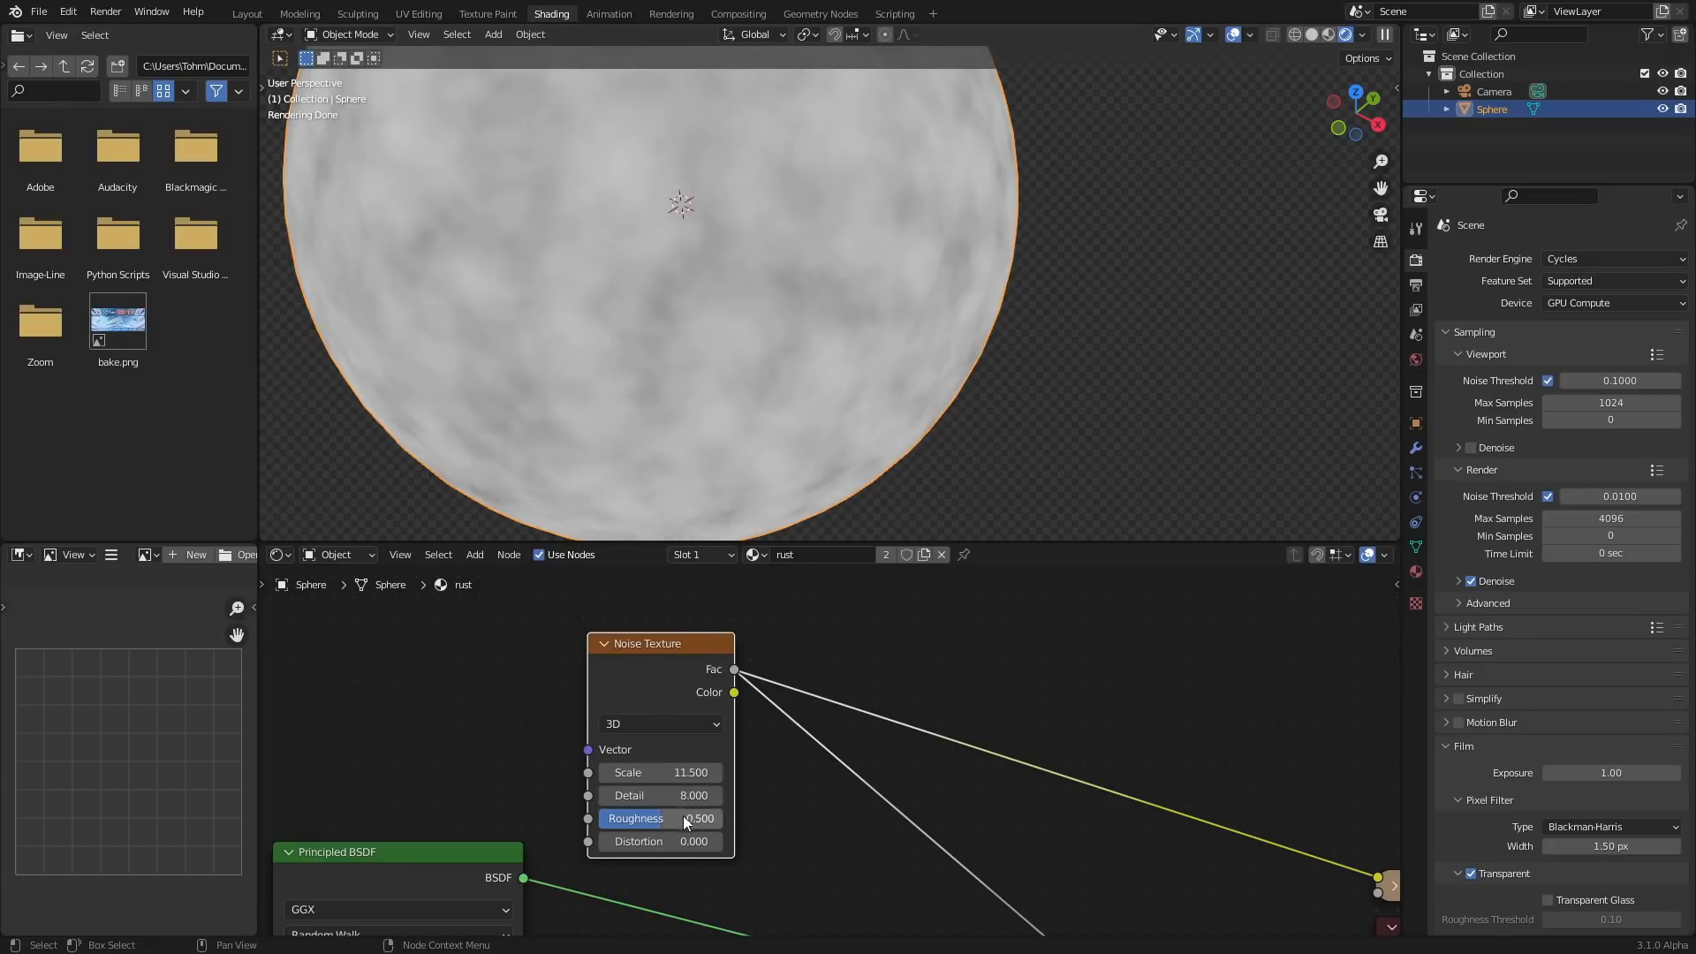
mouse_move(659, 829)
left_mouse_down()
mouse_move(624, 829)
mouse_move(700, 829)
left_mouse_up()
Insert a ColorRamp between the Noise Texture and the Mix Shader's Fac and preview its output.
middle_click_drag(931, 749, 779, 721)
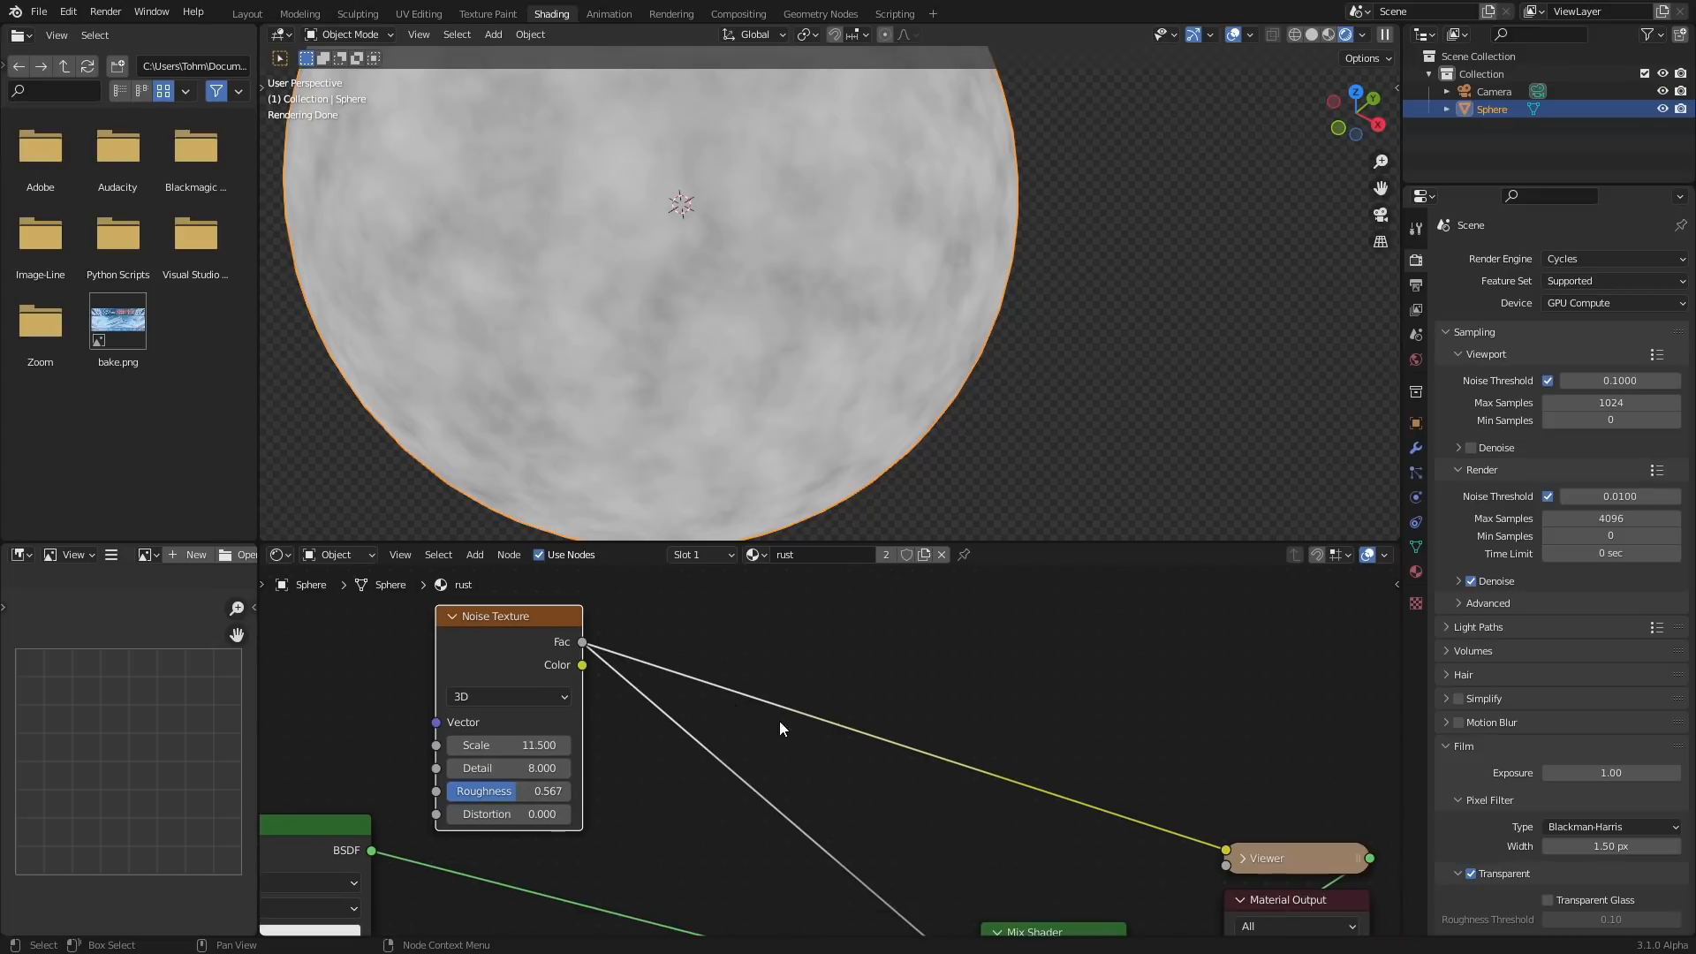
key("shift+a")
type("colo")
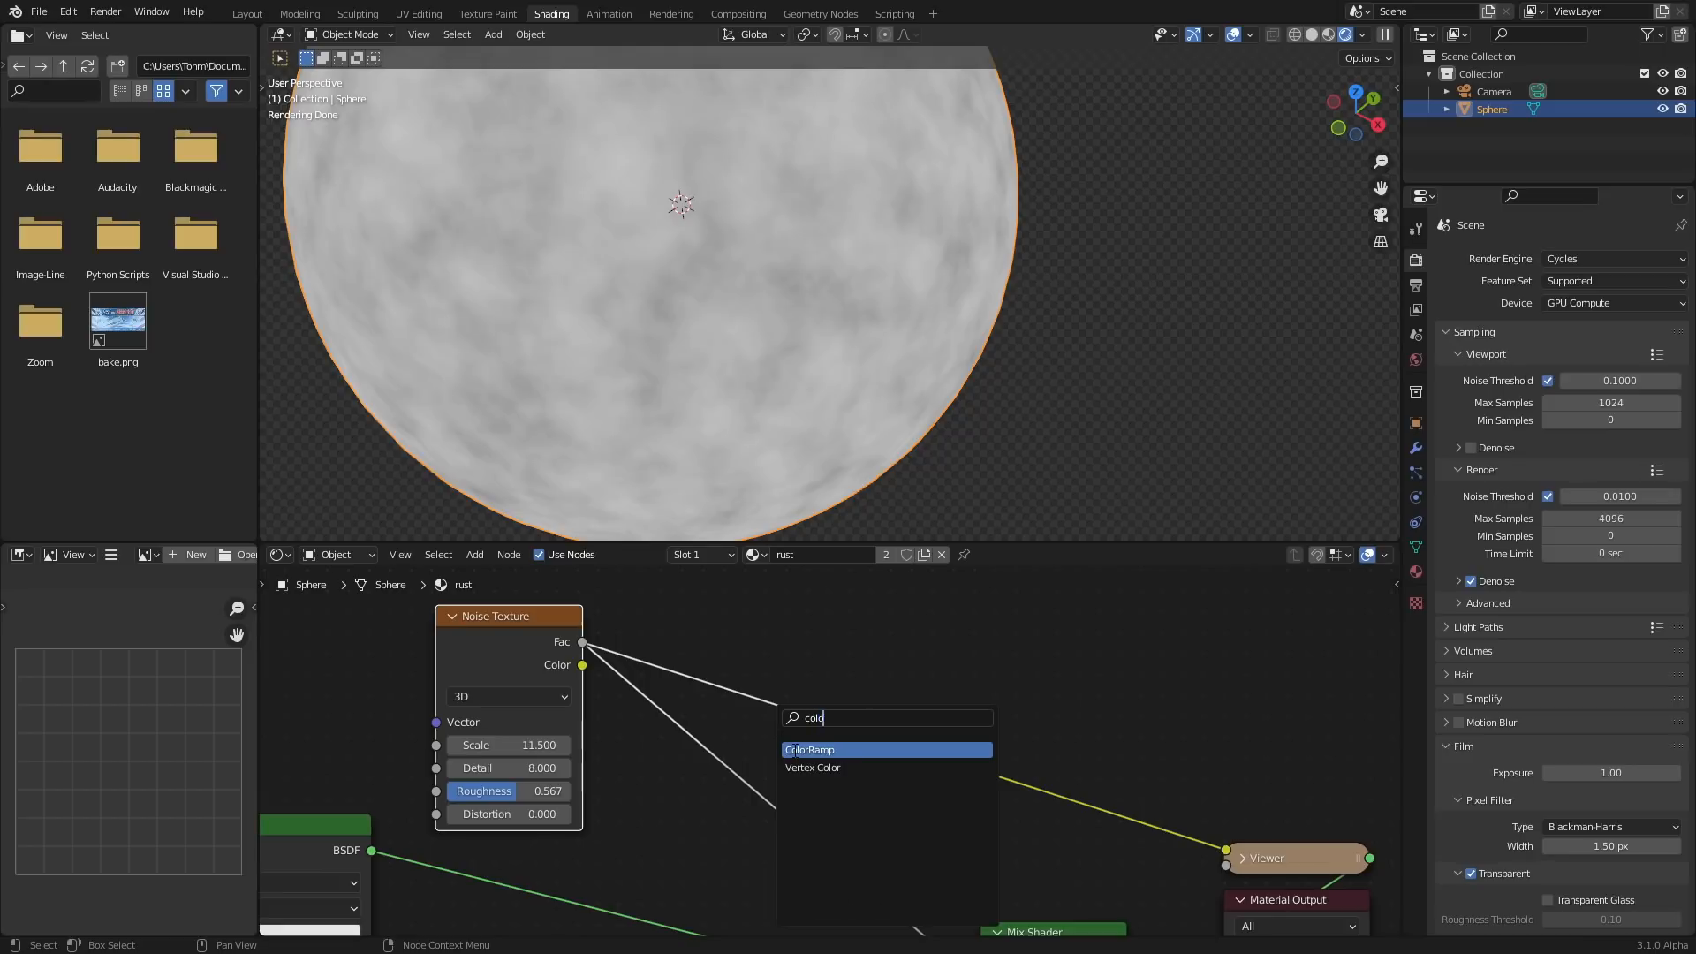
key("Return")
left_click(676, 751)
left_click_drag(769, 765, 745, 733)
left_click(745, 725, "ctrl+shift")
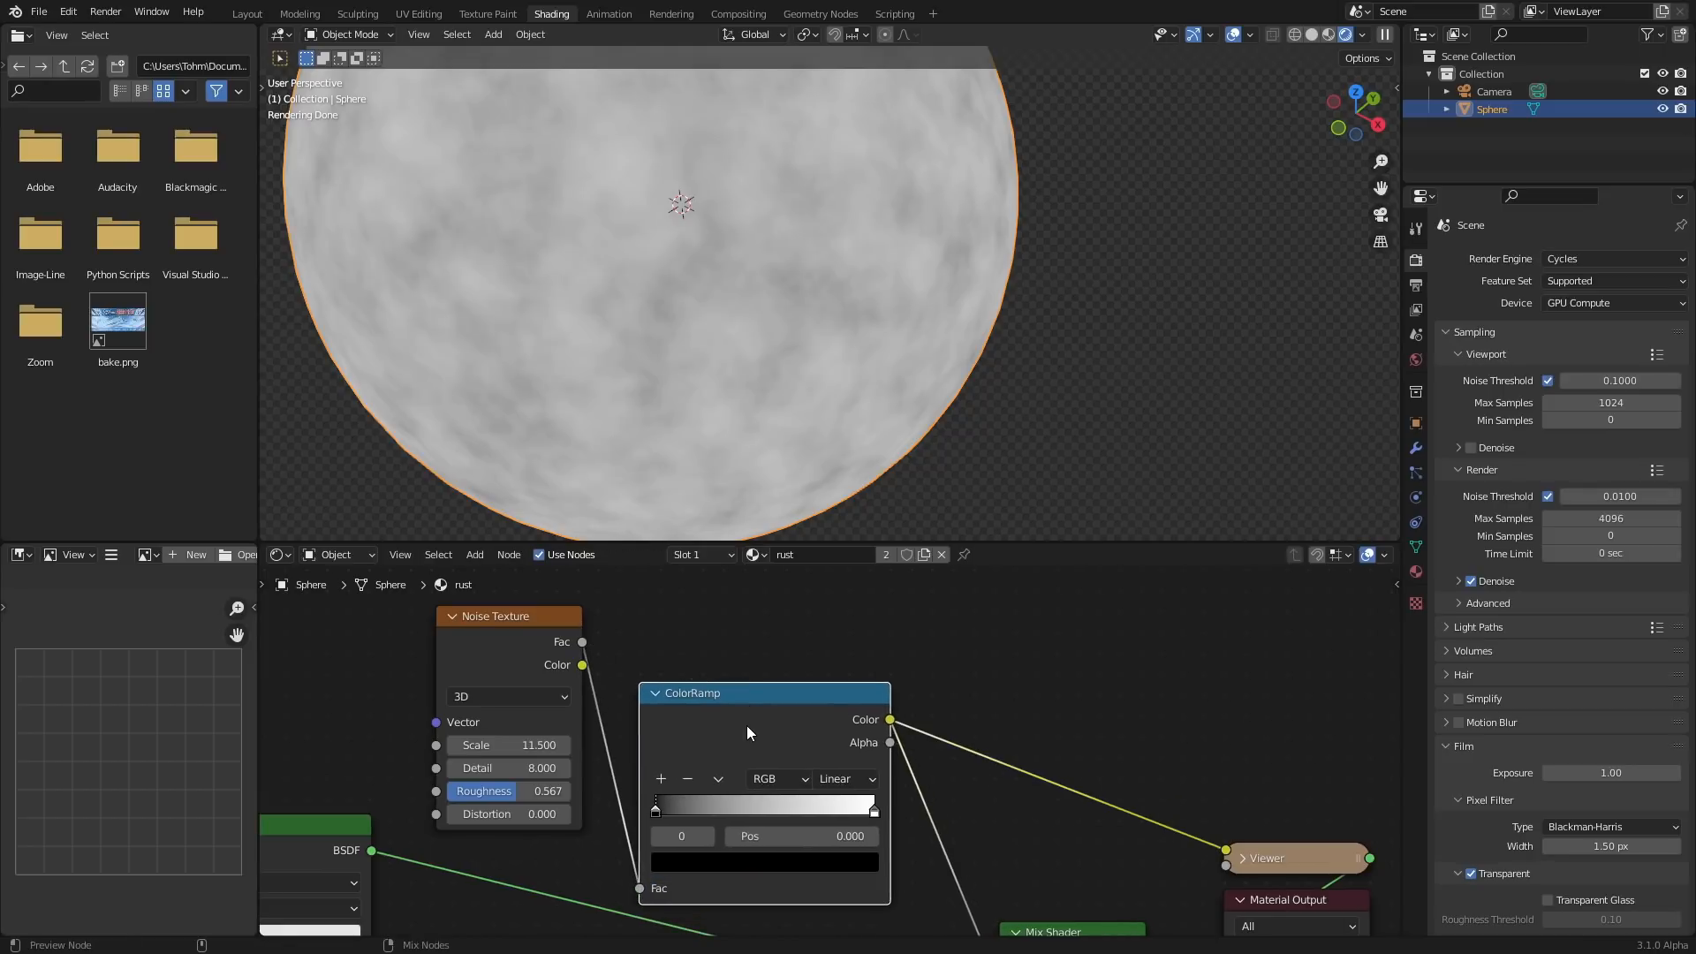
Set the ColorRamp's black stop to position 0.481 and the Noise Texture's roughness to 0.783.
left_click_drag(751, 836, 843, 836)
scroll(680, 247, "down", 3)
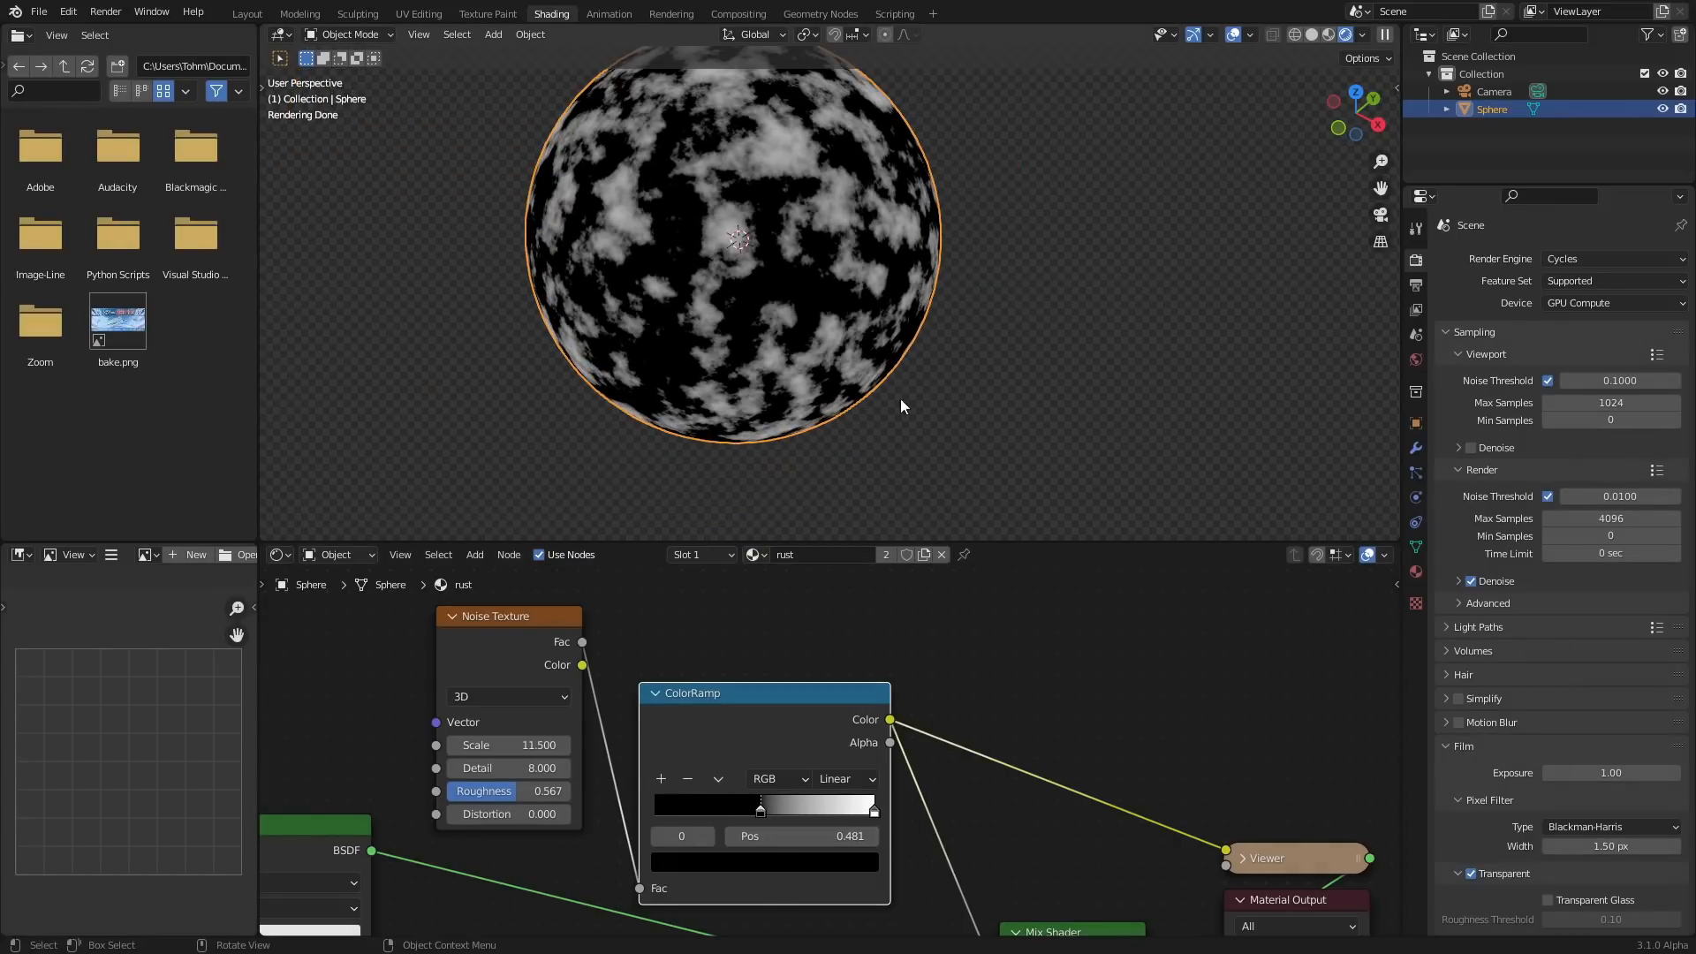
left_click_drag(523, 745, 380, 768)
key("ctrl+z")
left_click(533, 769)
left_click_drag(519, 793, 541, 793)
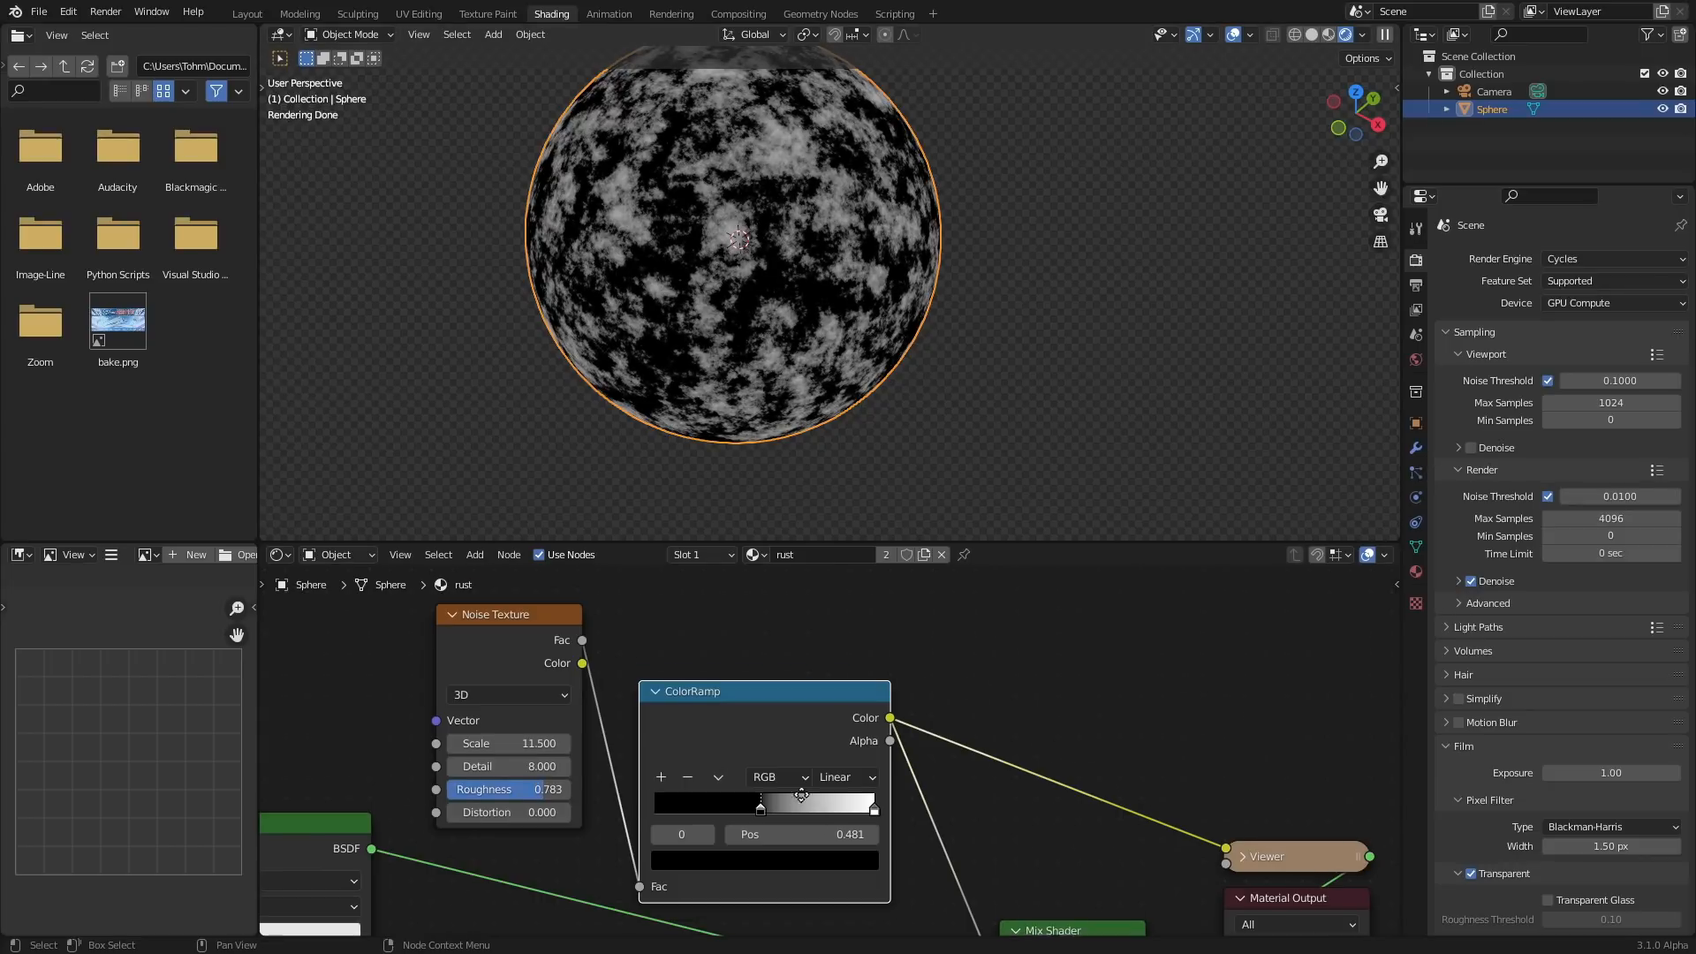
Preview the Mix Shader on the sphere and set the ColorRamp's white stop to position 0.680.
middle_click_drag(900, 857, 696, 624)
left_click(868, 725, "ctrl+shift")
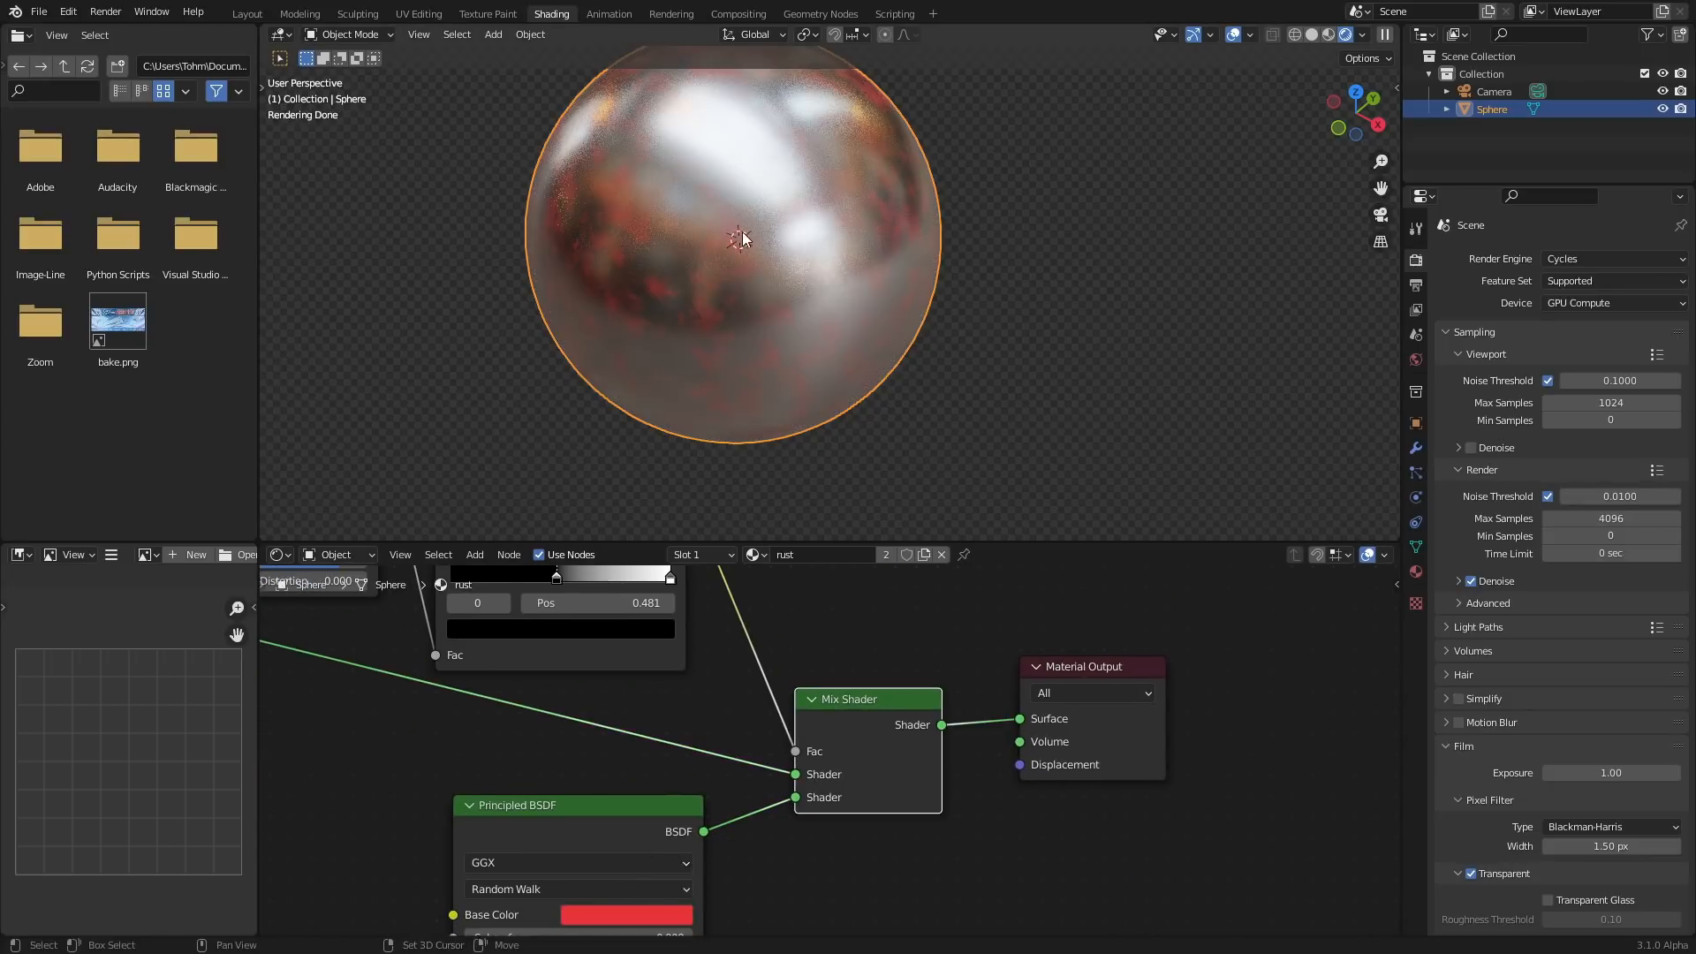
middle_click_drag(743, 232, 795, 333)
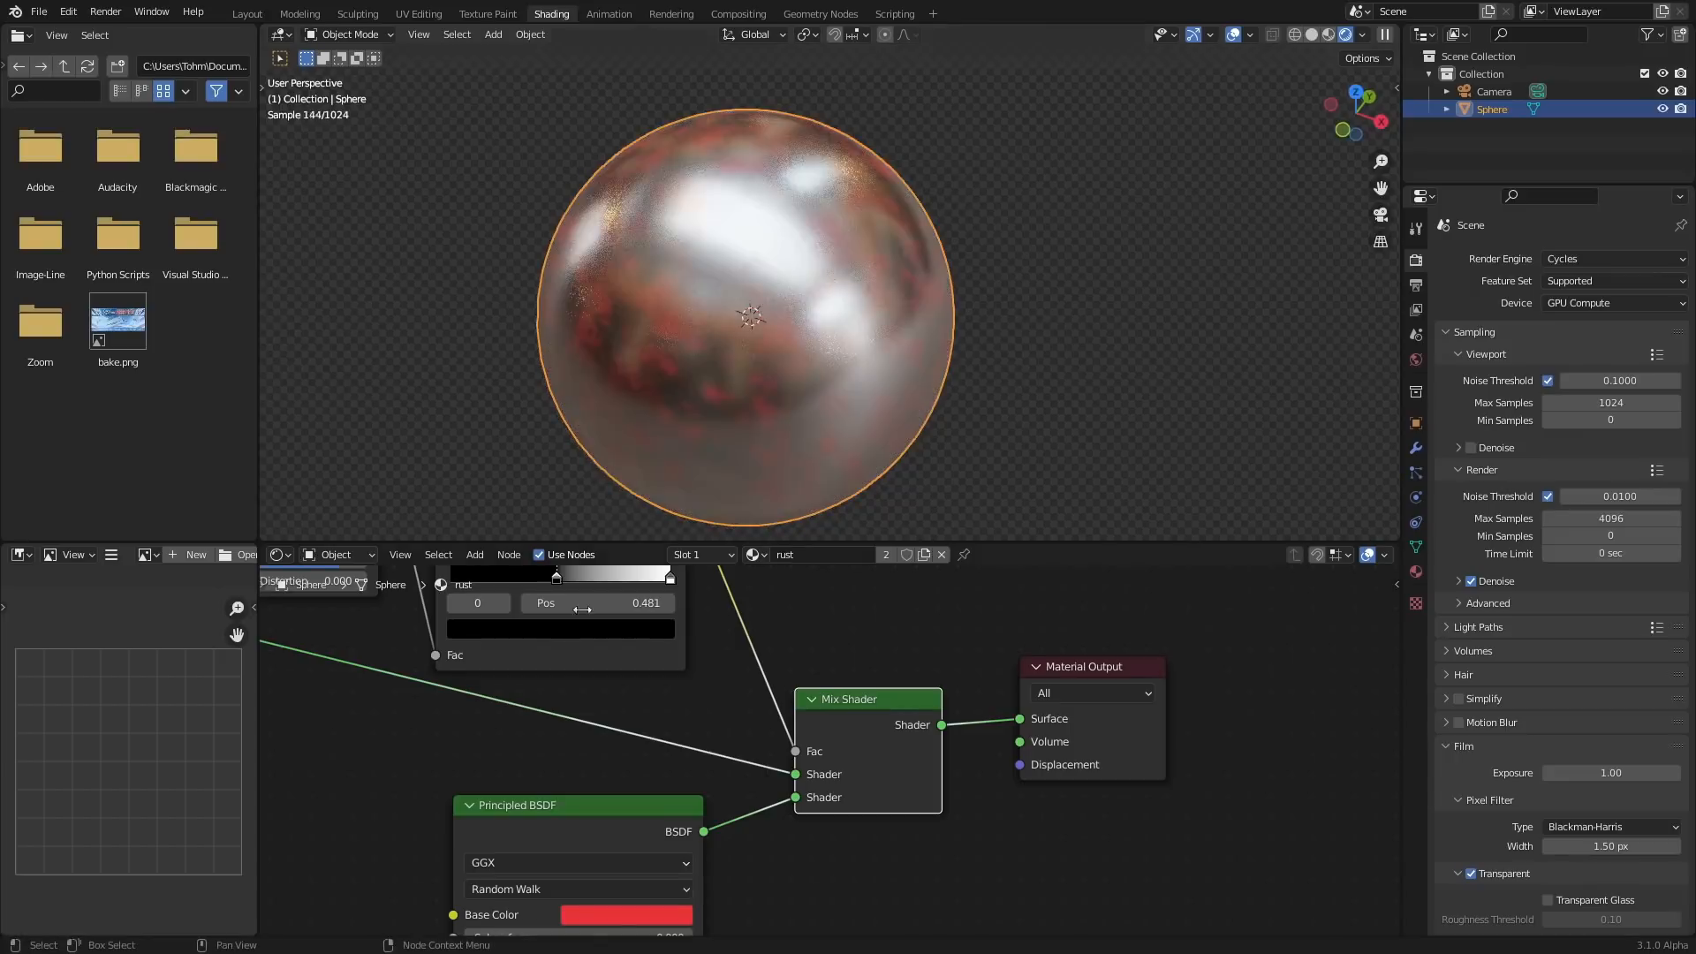
middle_click_drag(522, 617, 677, 730)
scroll(676, 730, "up", 4)
left_click_drag(826, 664, 729, 664)
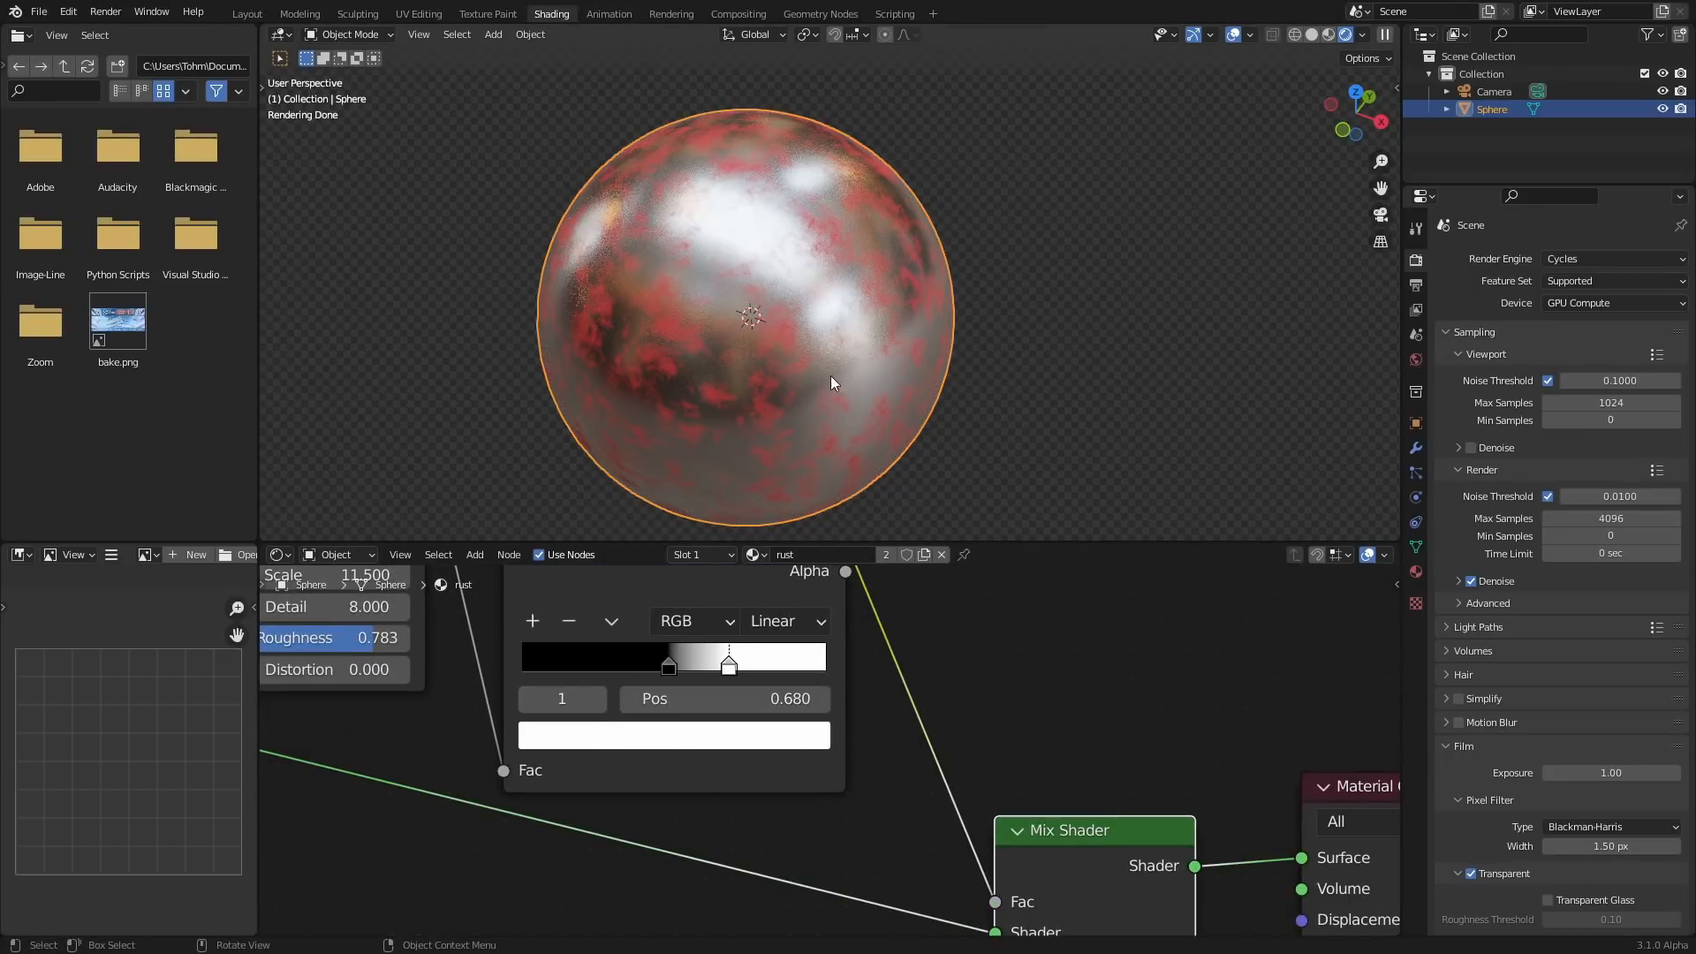
scroll(852, 288, "down", 2)
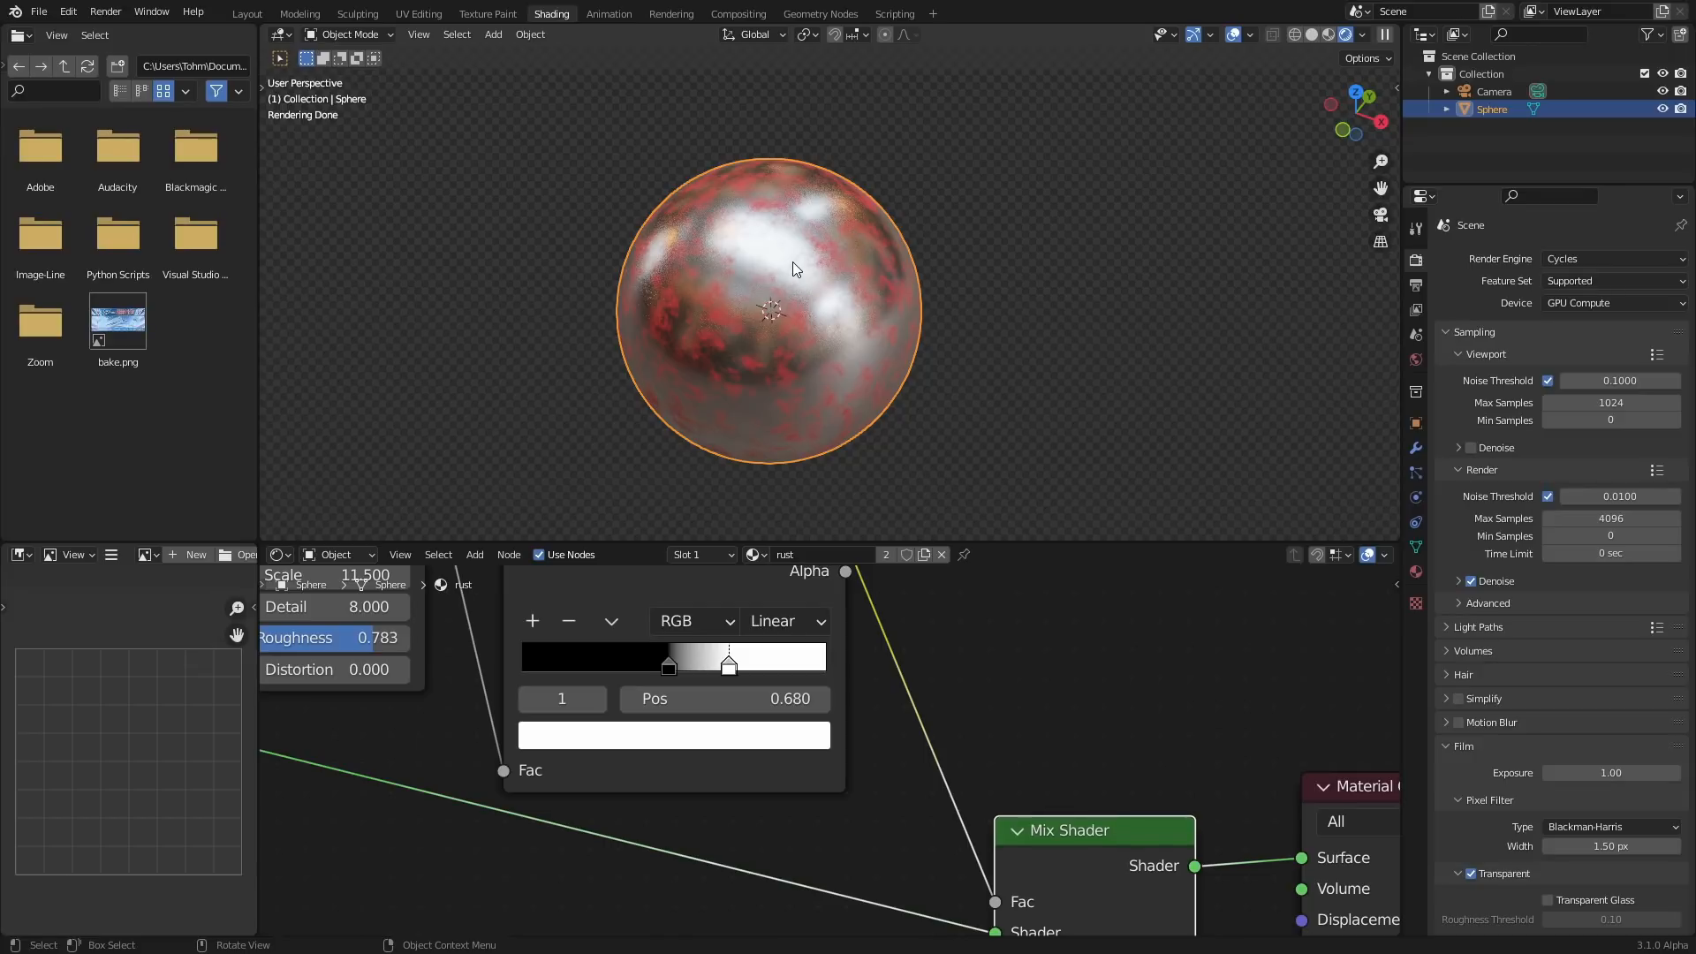
scroll(792, 262, "up", 5)
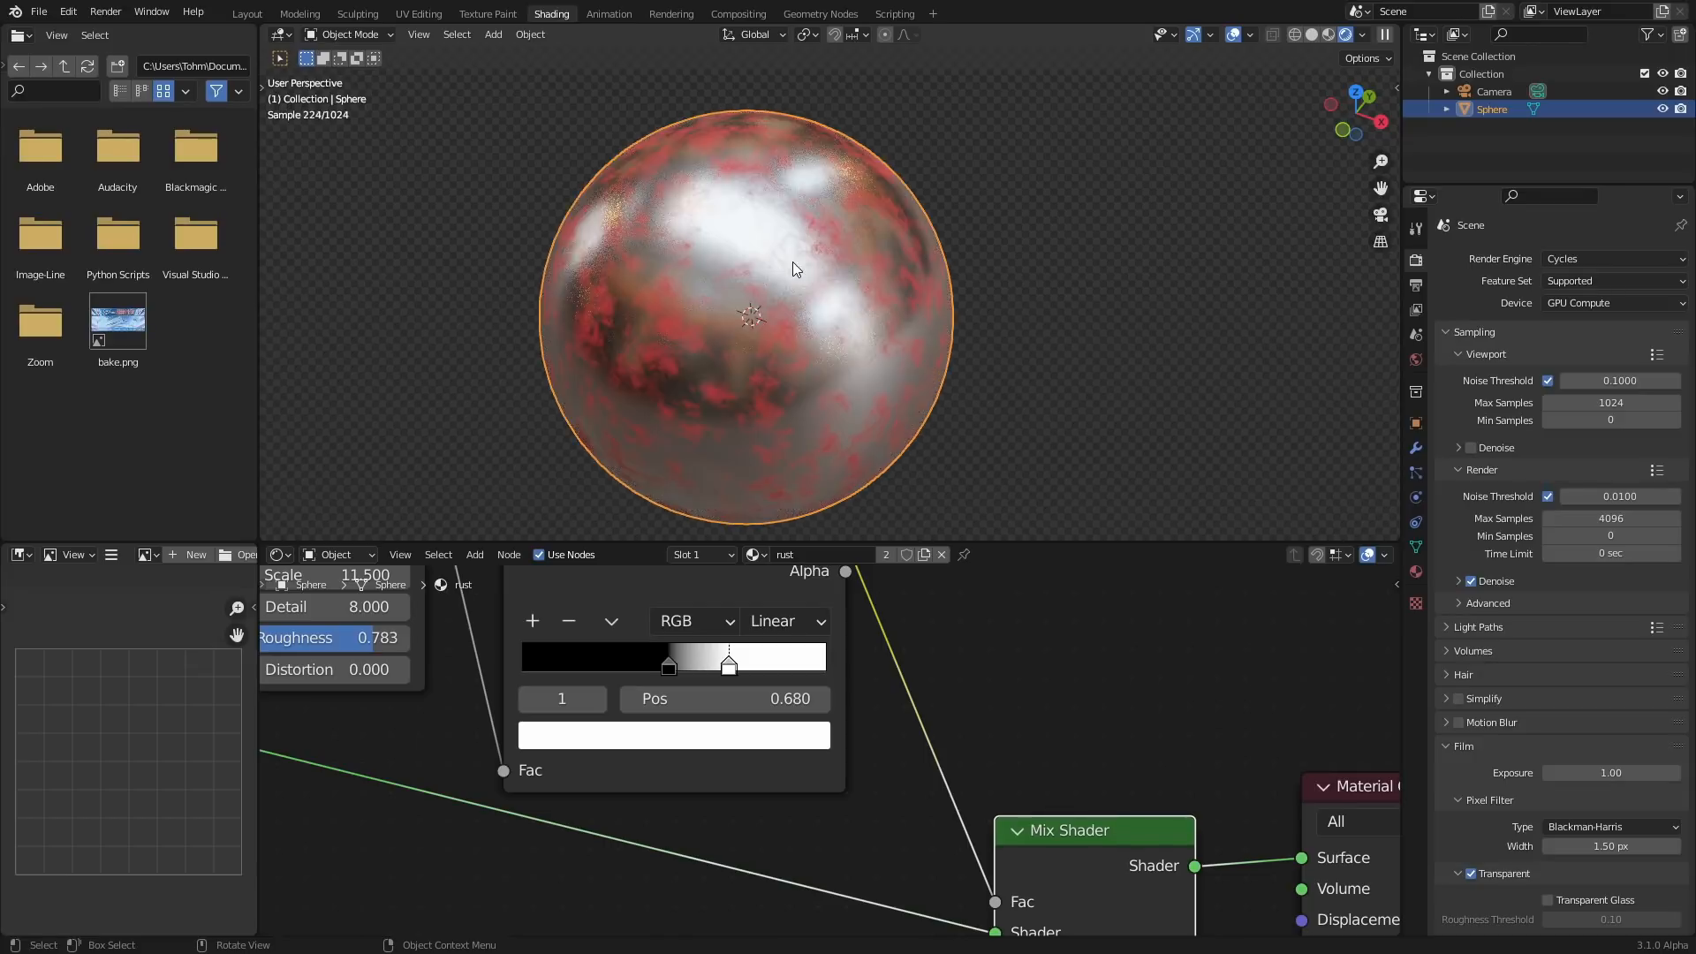
scroll(793, 269, "down", 2)
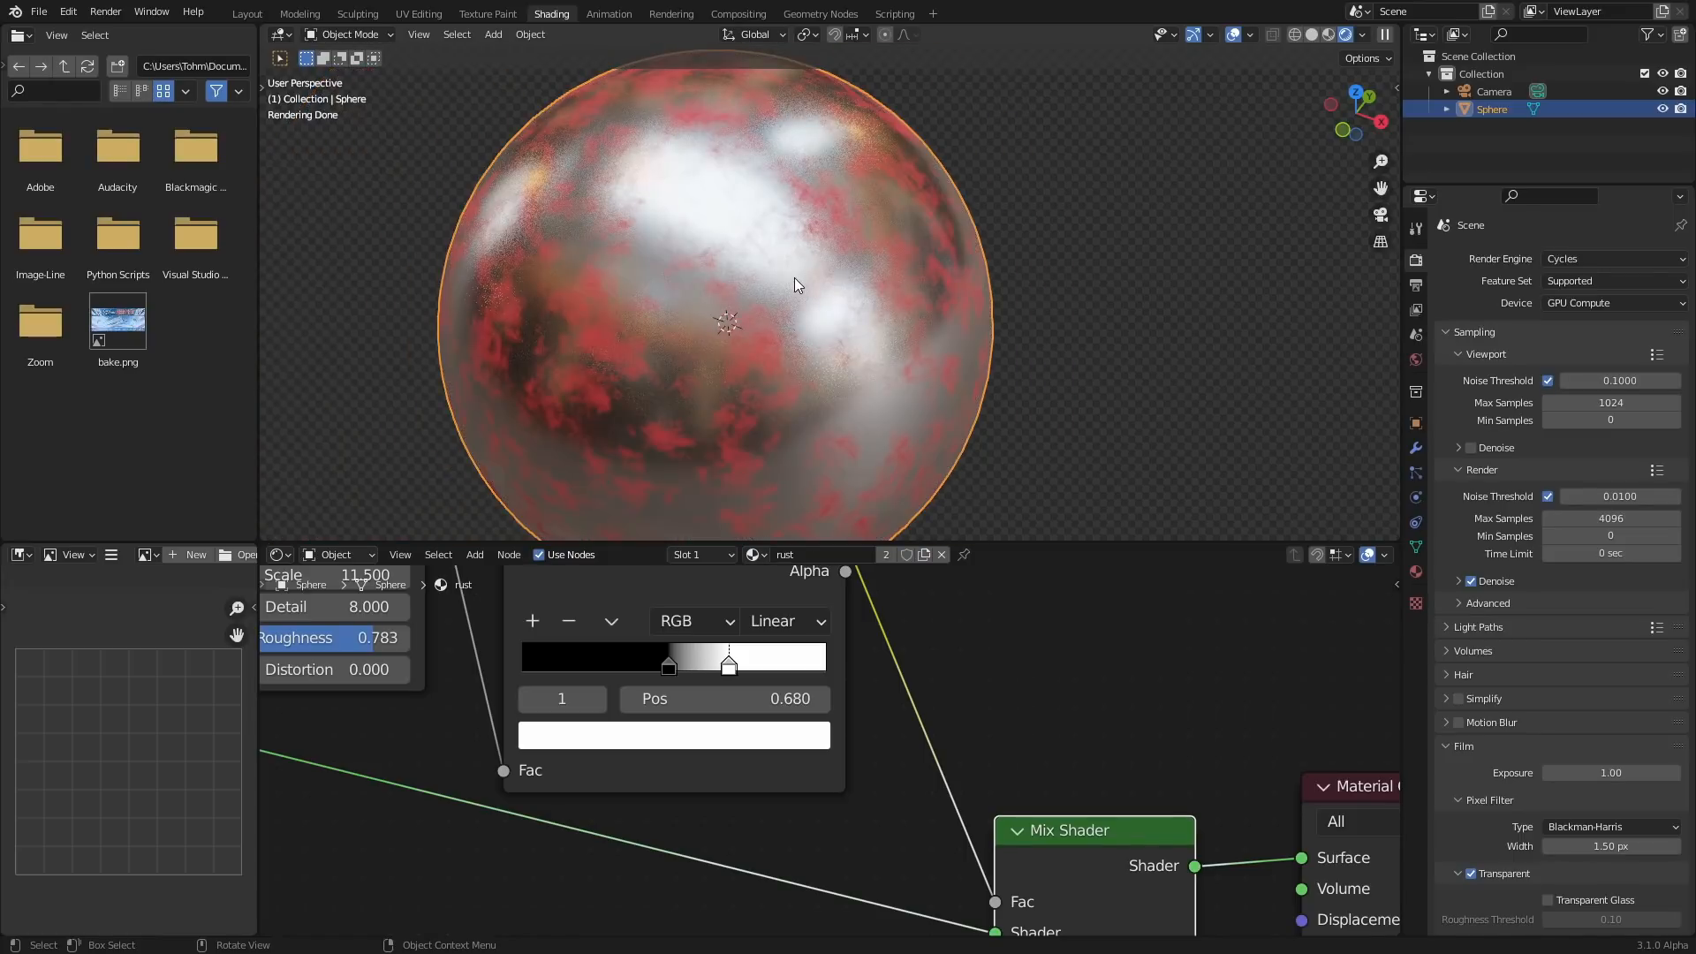
Move the first Principled BSDF and the Noise Texture away from the ColorRamp to free space between them.
scroll(729, 753, "down", 5)
left_click_drag(434, 789, 691, 649)
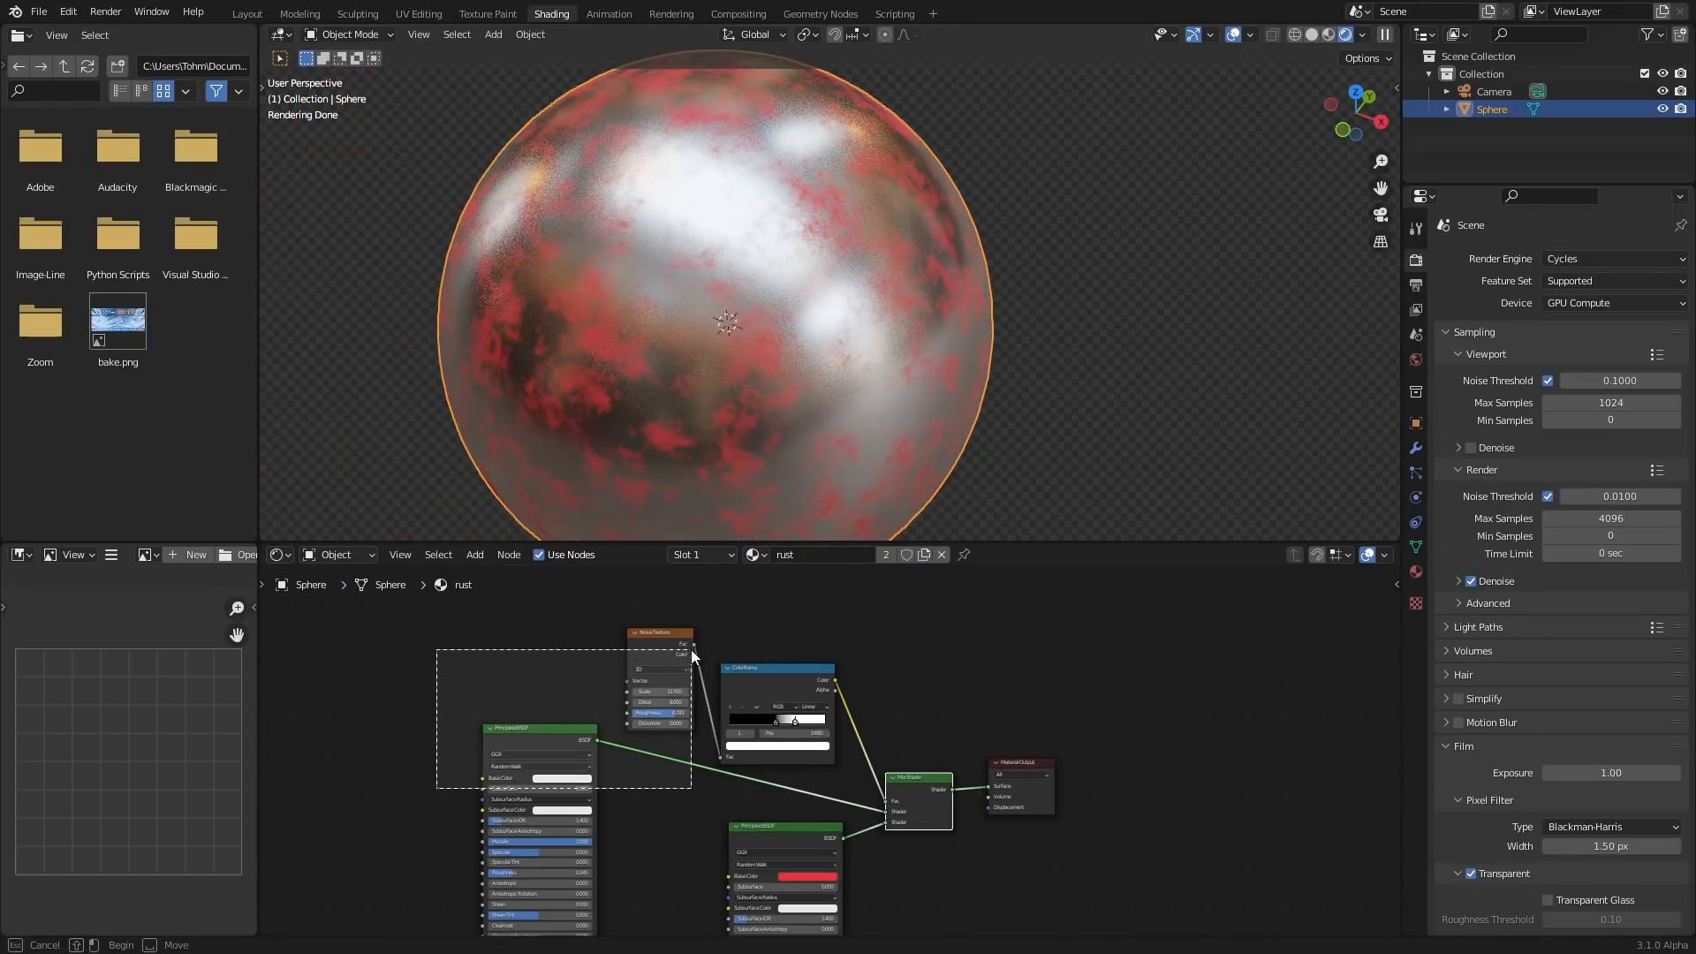
key("g")
left_click(518, 664)
scroll(555, 654, "up", 4)
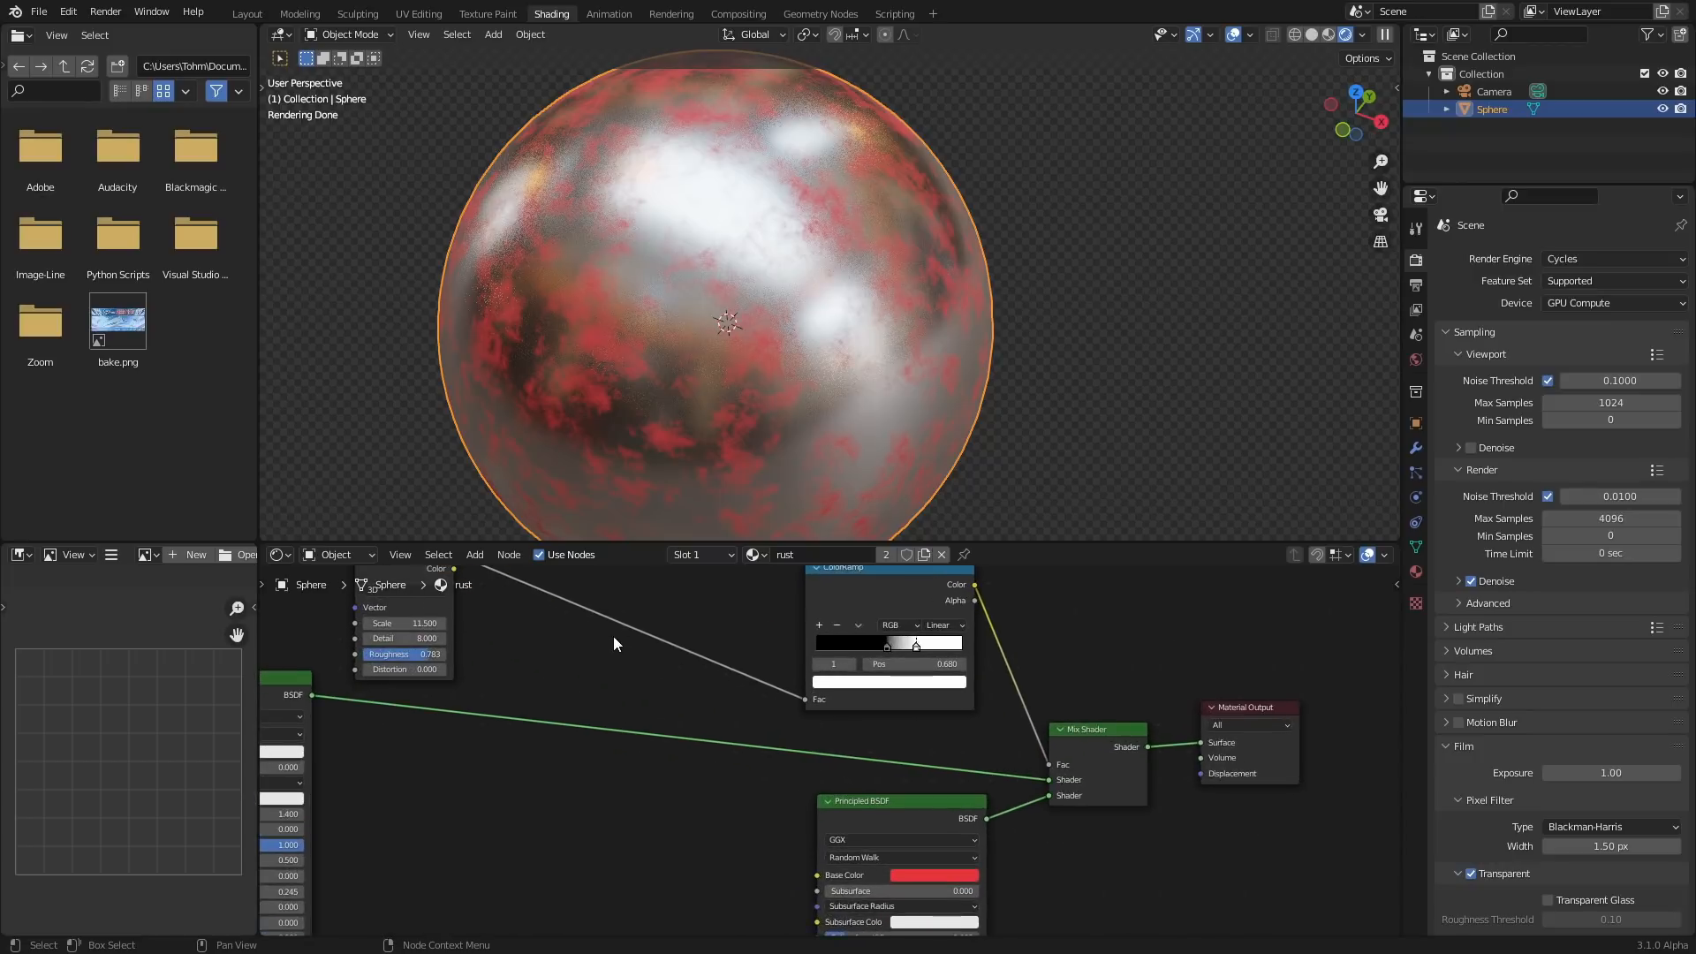
left_click_drag(565, 623, 512, 614)
Add a Bump node in the free space between the two Principled BSDF nodes.
key("shift+a")
left_click(646, 626)
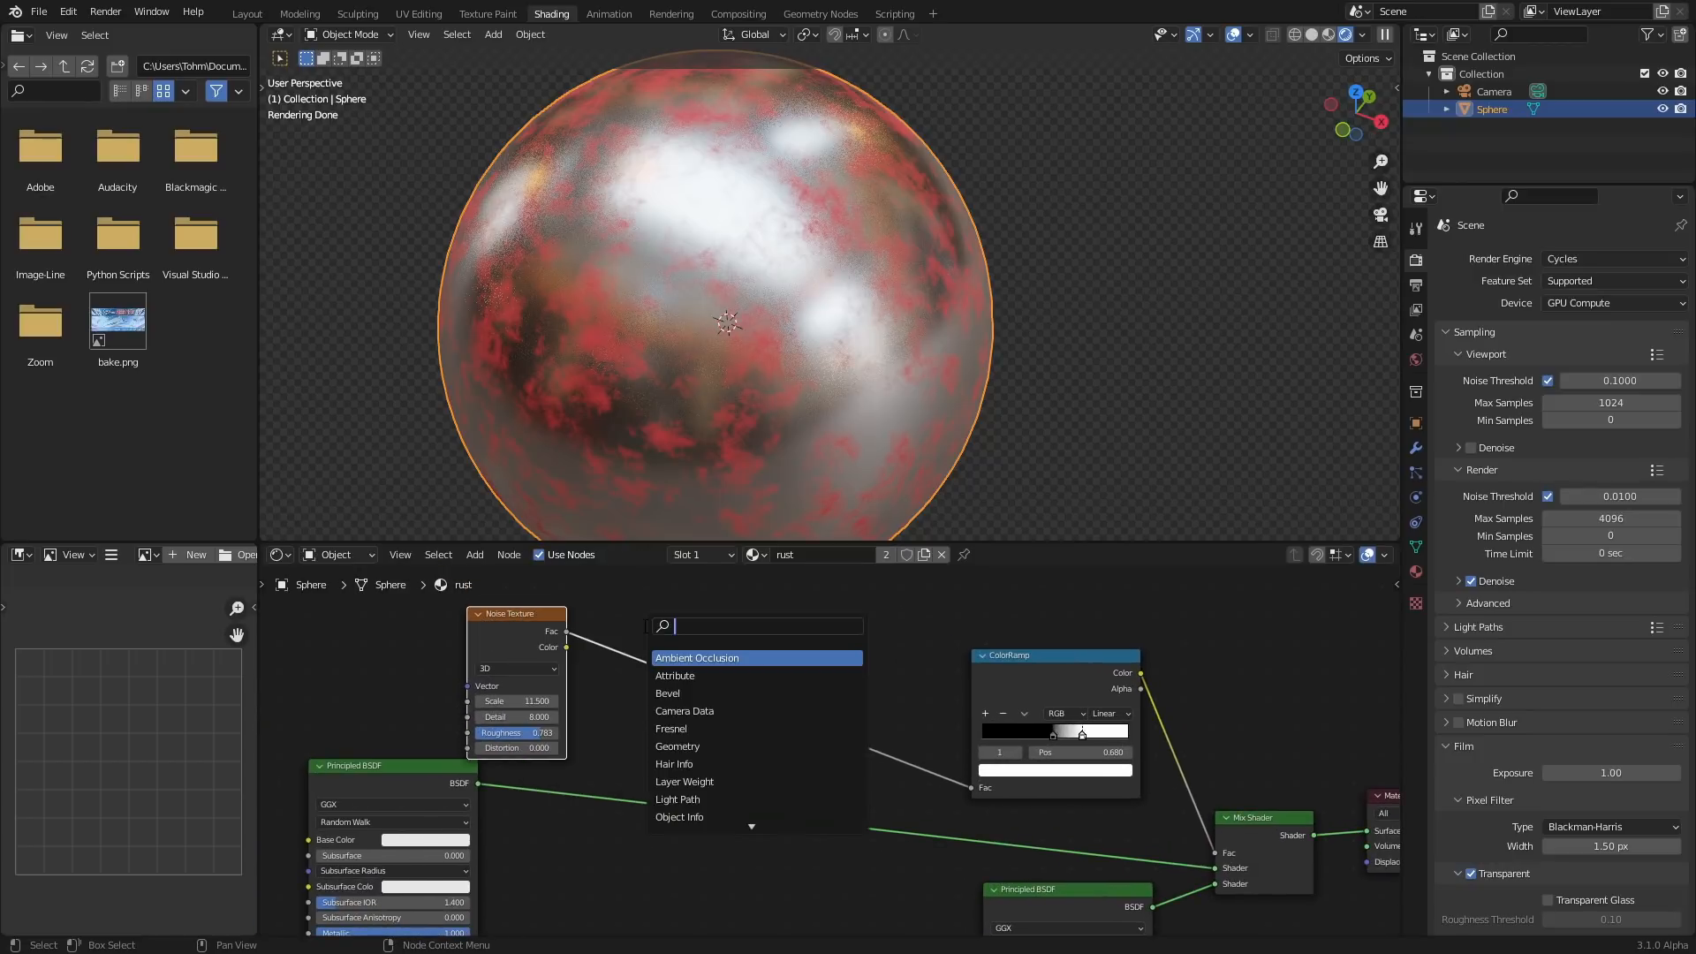
type("bum")
left_click(669, 657)
left_click(713, 846)
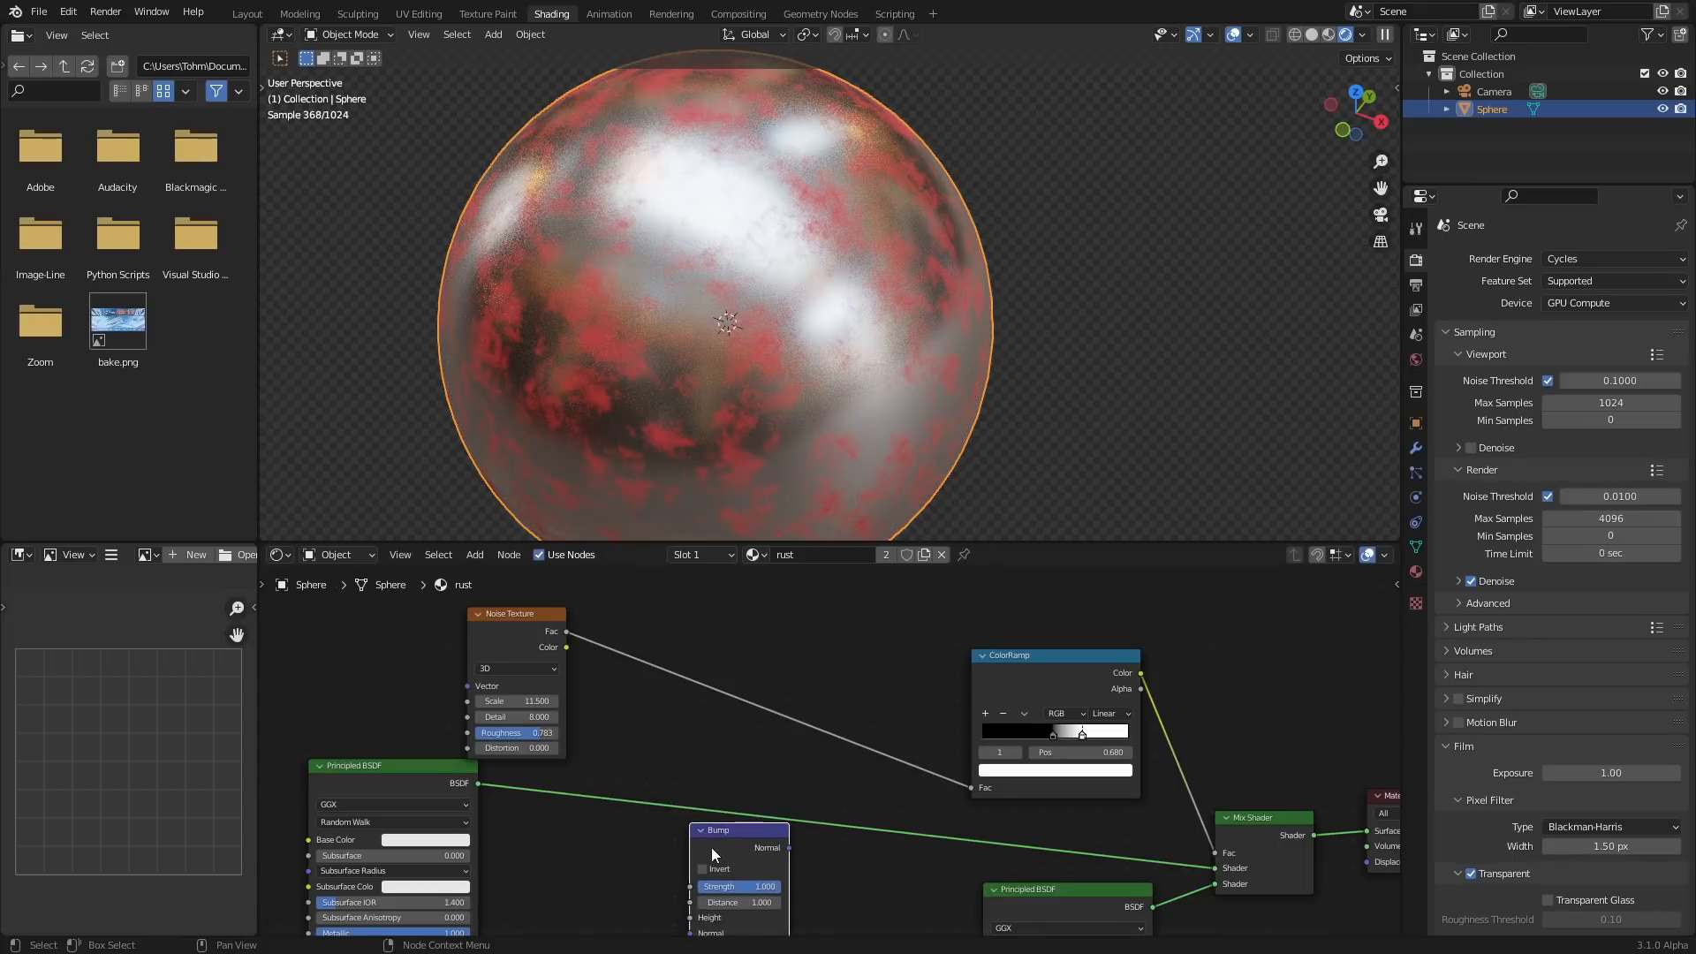
Connect the Noise Texture's Fac output to the Bump node's Height and preview the Bump on the sphere.
middle_click_drag(697, 844, 747, 813)
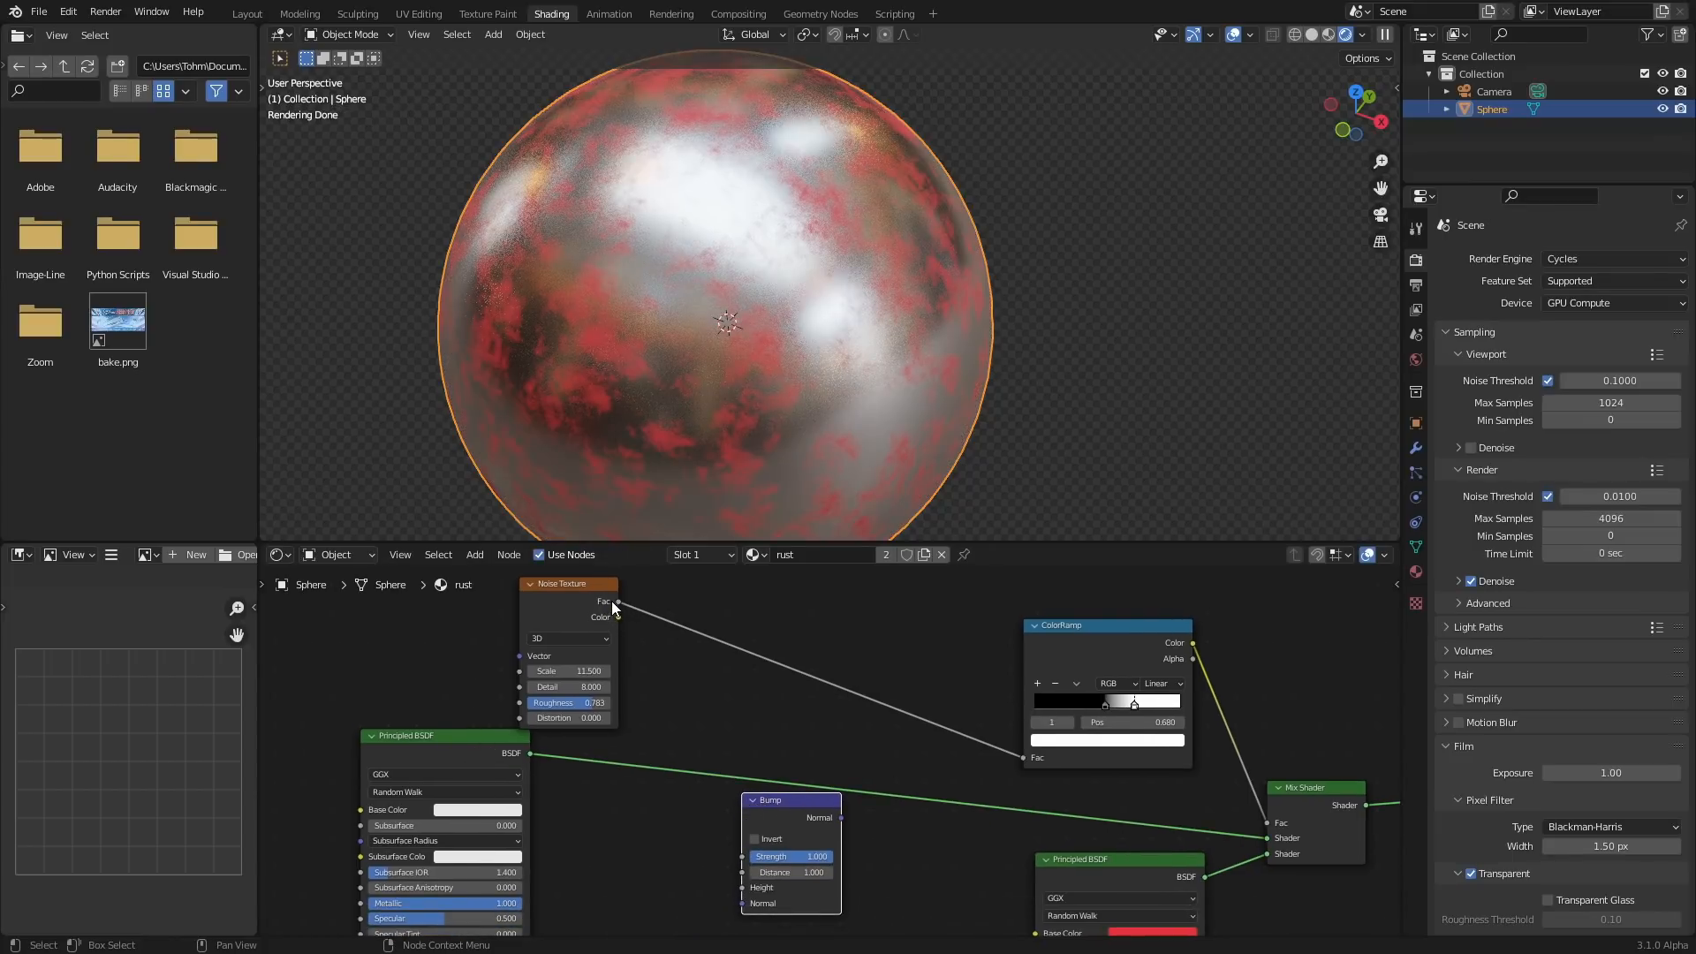
left_click_drag(611, 601, 741, 841)
left_click(777, 759, "ctrl+shift")
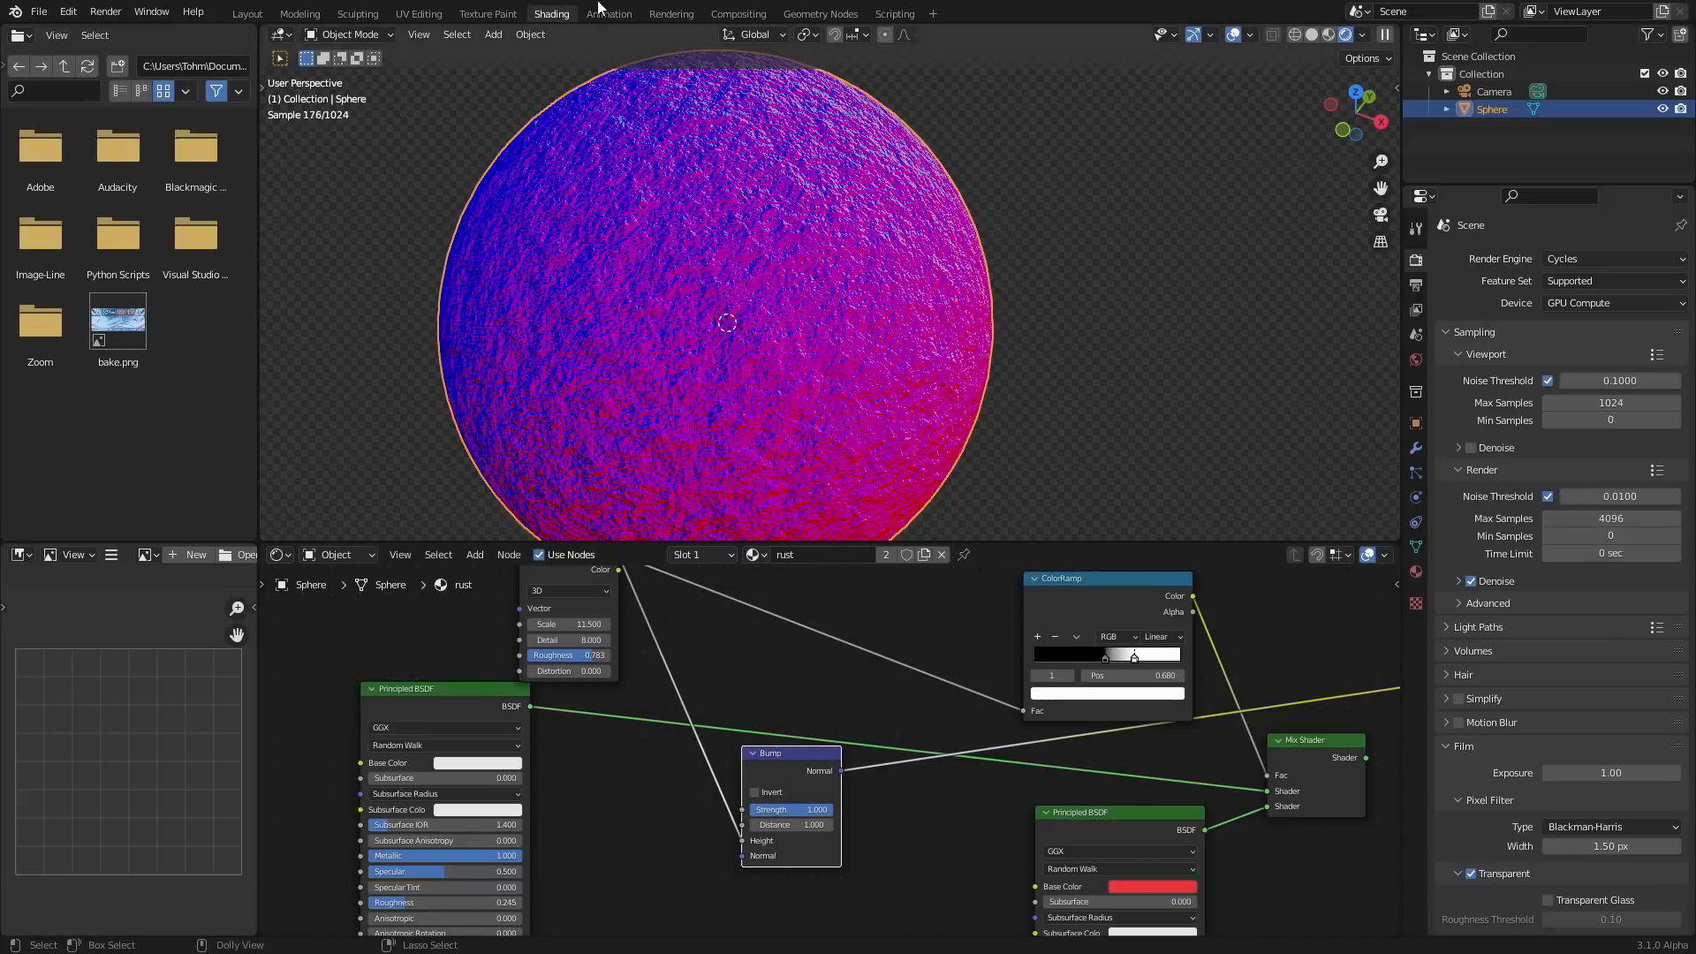
Connect the Bump's Normal output to the red Principled BSDF's Normal input and preview the Mix Shader on the sphere.
middle_click_drag(875, 853, 688, 718)
right_click_drag(643, 654, 887, 839, "alt")
left_click(1143, 602, "ctrl+shift")
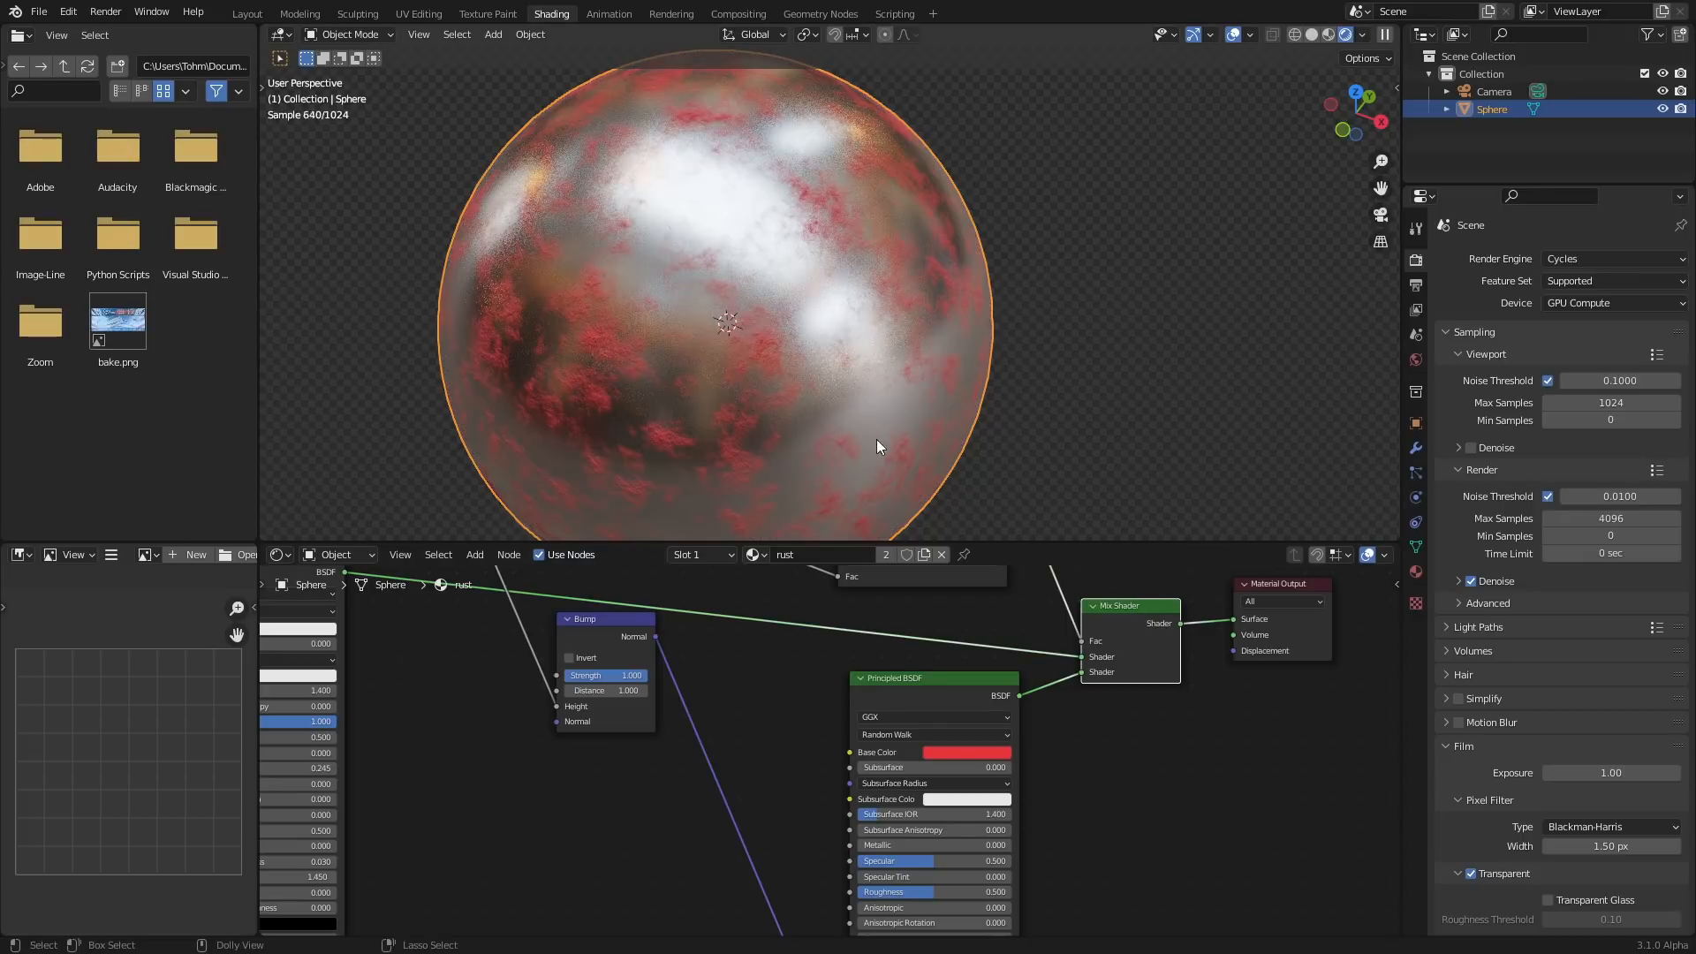
Set the red Principled BSDF's Roughness to 1.000 and move the Bump node lower to free space above it.
scroll(620, 431, "up", 2)
middle_click_drag(744, 705, 850, 760)
left_click_drag(693, 695, 694, 911)
middle_click_drag(826, 801, 793, 699)
scroll(792, 699, "up", 2)
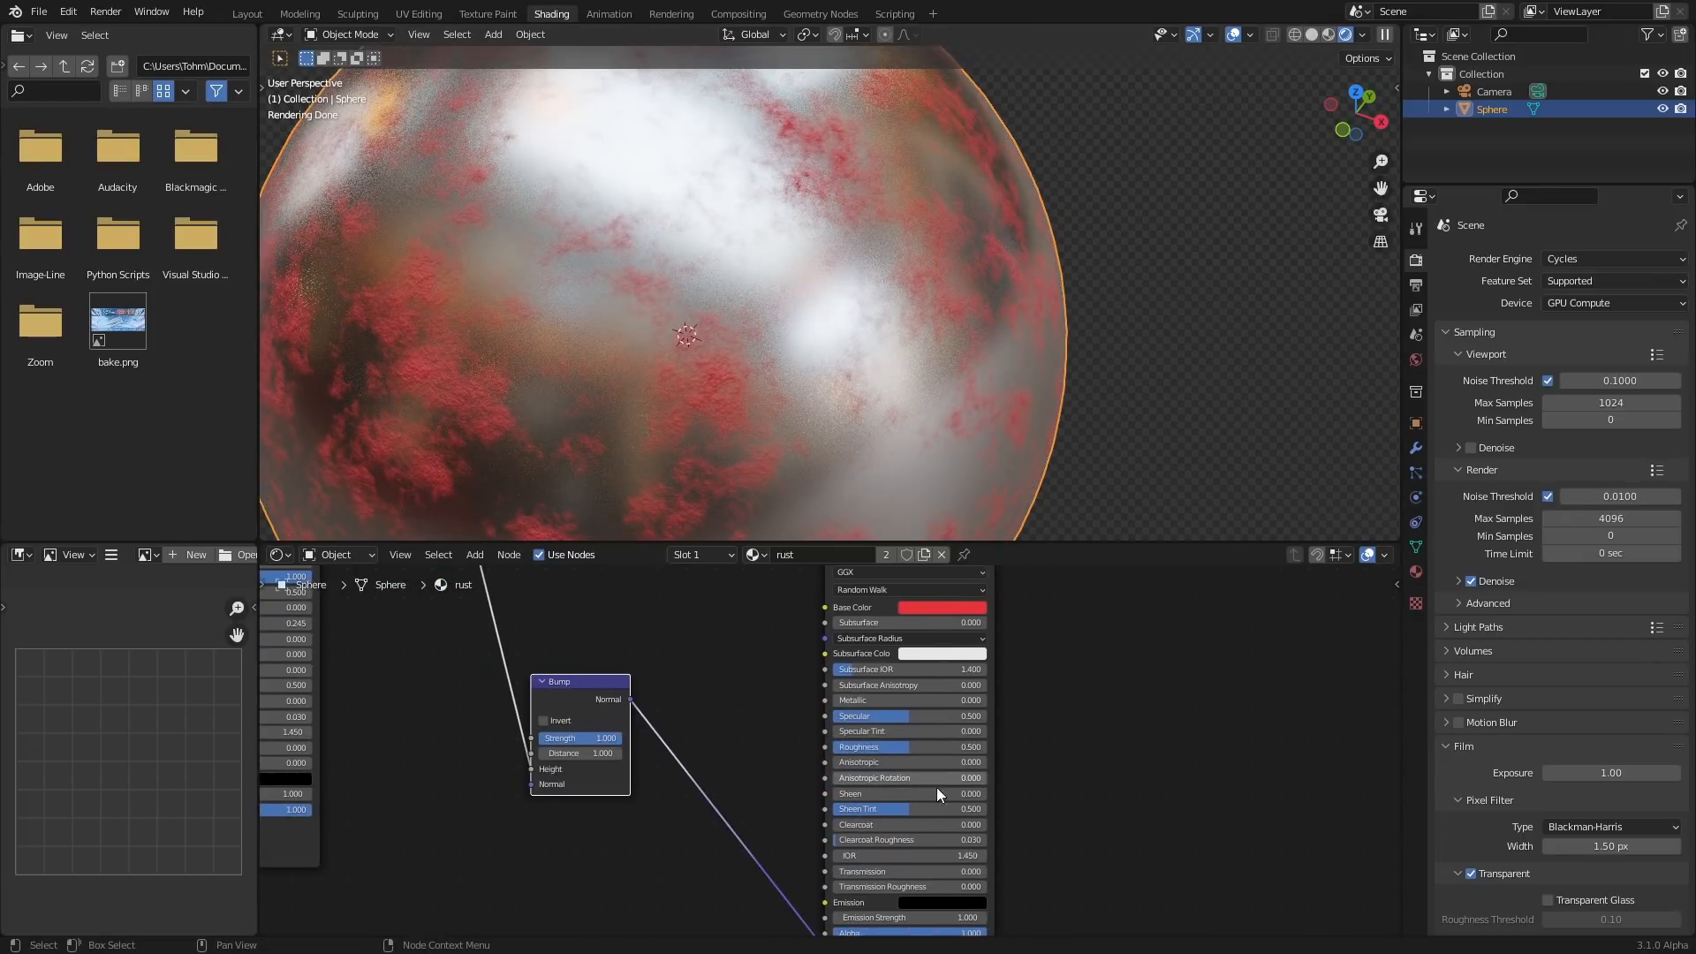
left_click_drag(892, 747, 1028, 747)
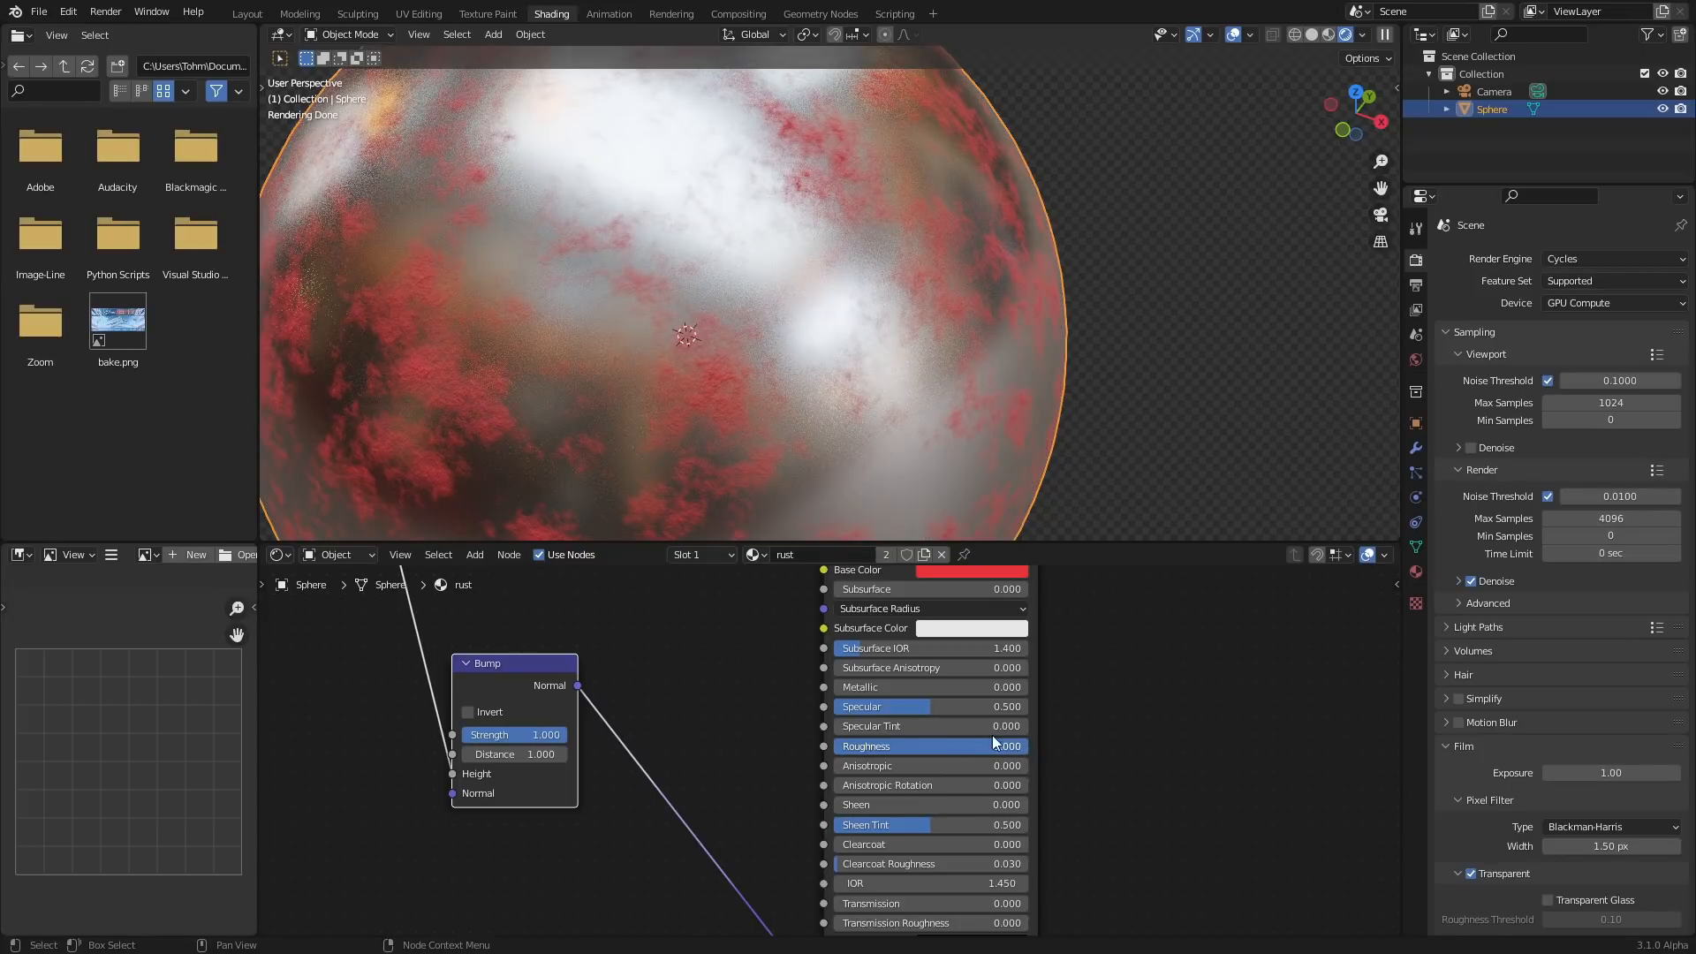
left_click_drag(547, 686, 531, 776)
scroll(618, 644, "down", 5)
middle_click_drag(602, 611, 760, 754)
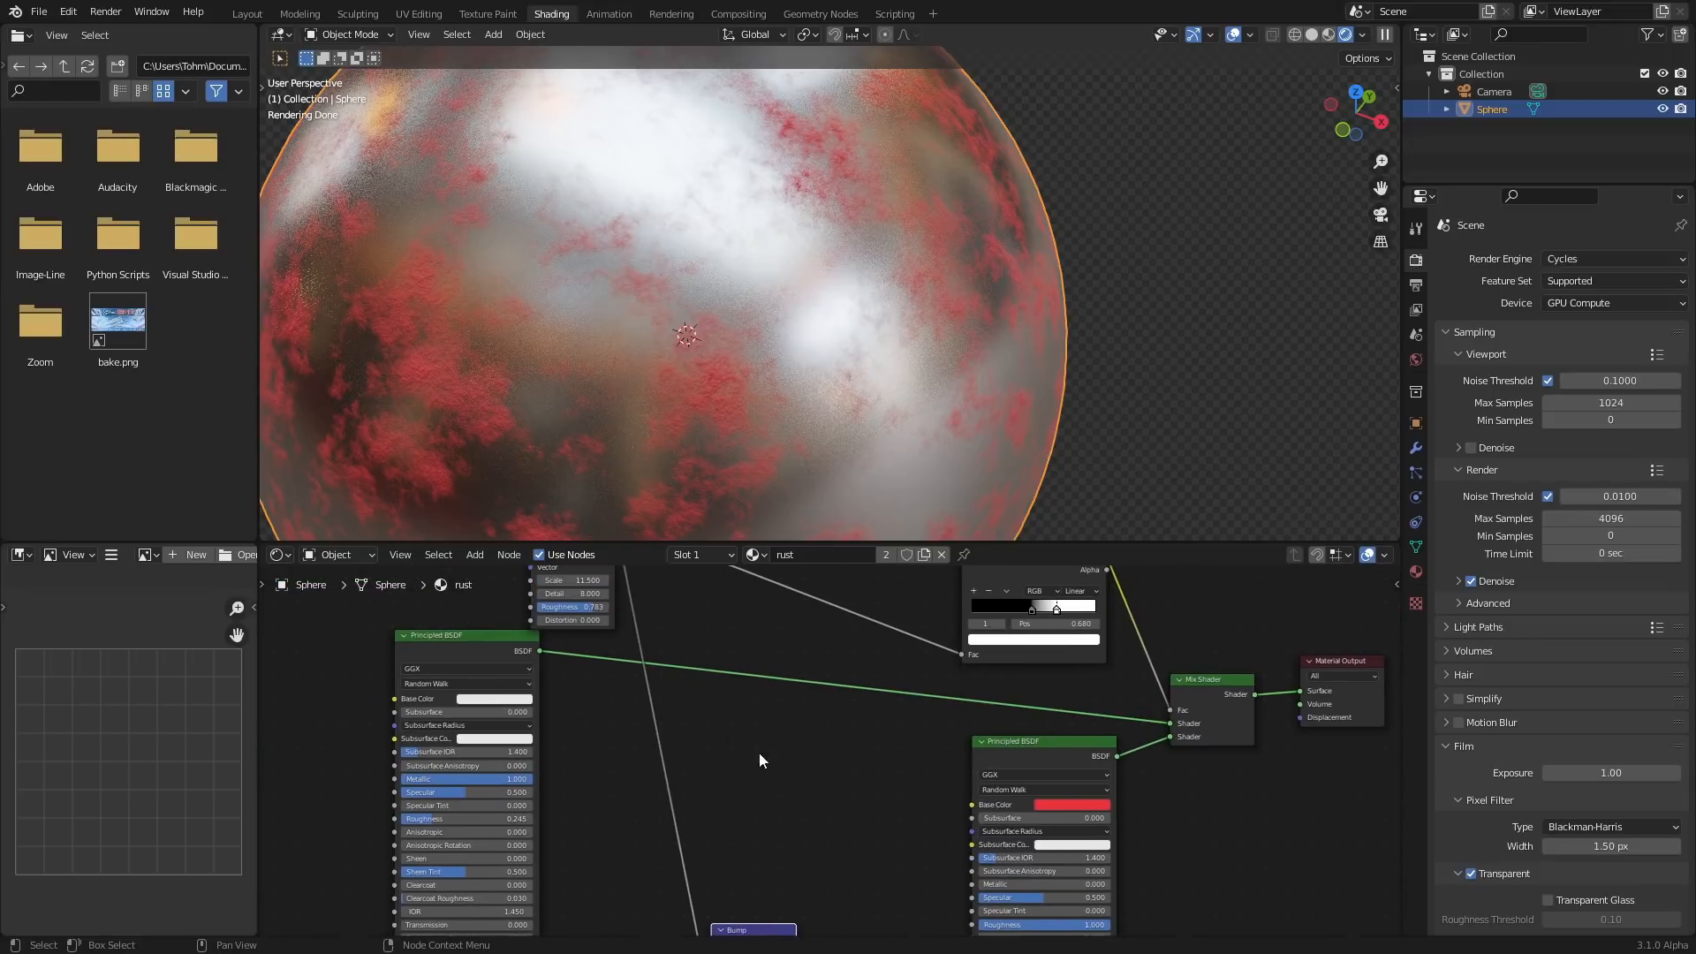
Add a second ColorRamp node in the space between the two Principled BSDF nodes.
key("shift+a")
left_click(824, 689)
type("colo")
left_click(857, 721)
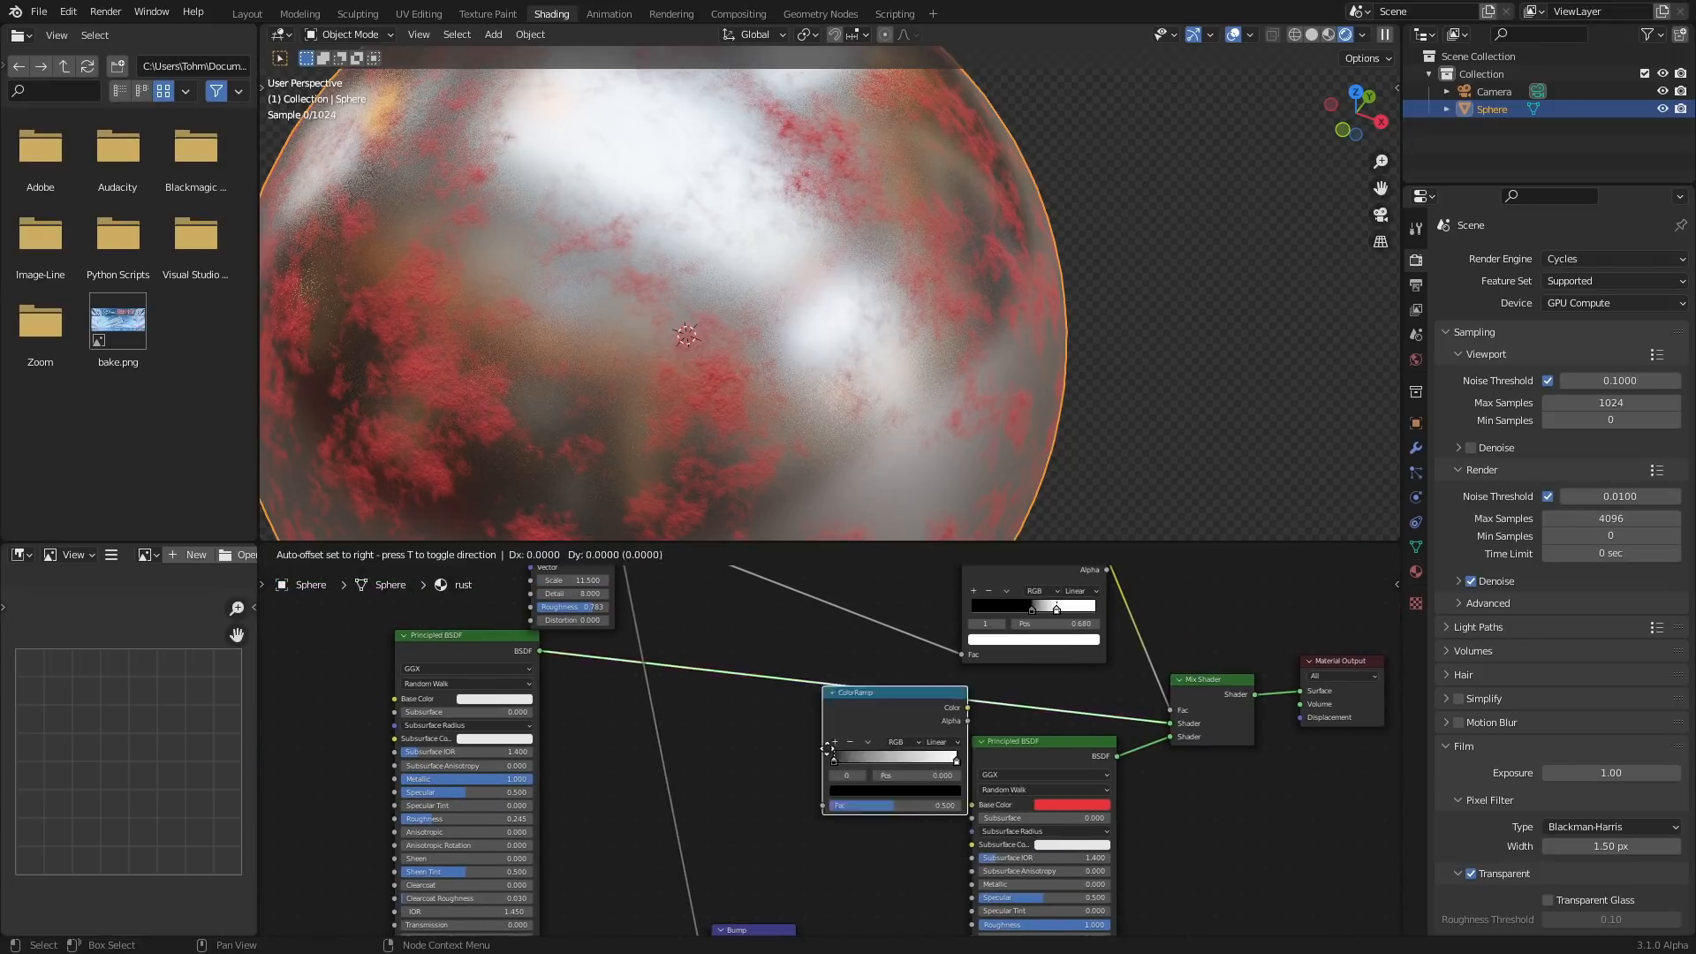
left_click(781, 749)
Connect the Noise Texture's Fac output to the new ColorRamp's Fac and preview that ColorRamp on the sphere.
middle_click_drag(640, 674, 754, 737)
left_click_drag(730, 584, 862, 891)
middle_click_drag(938, 850, 757, 742)
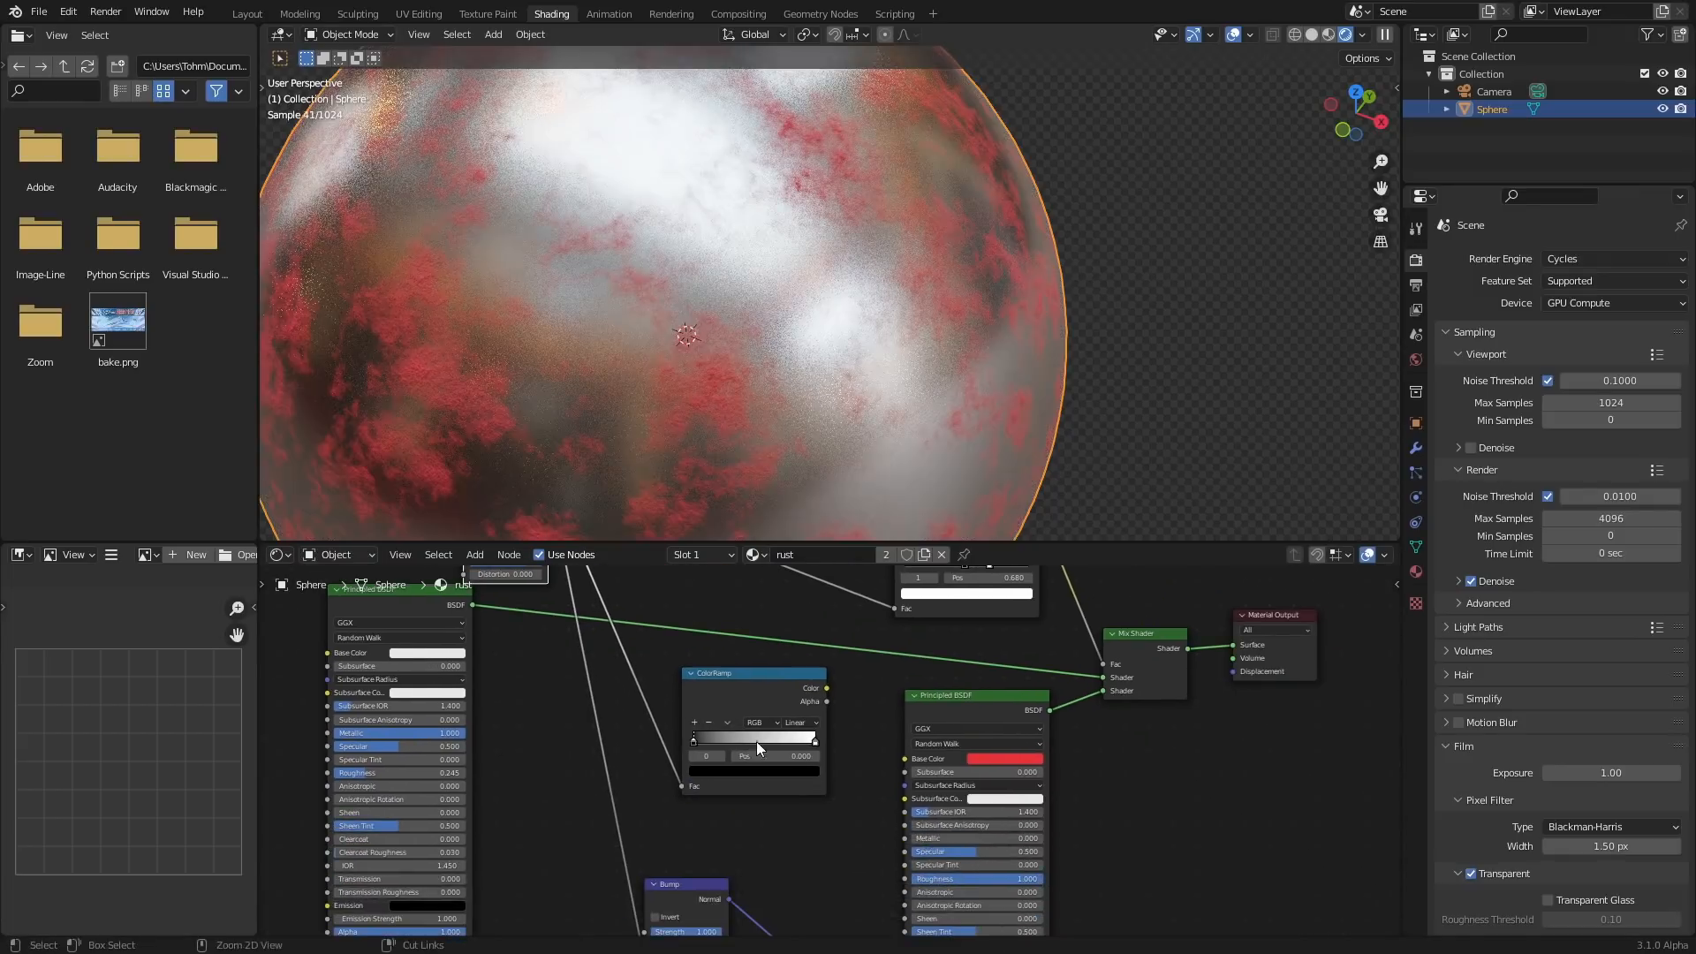
left_click(748, 699, "ctrl+shift")
scroll(747, 698, "up", 2)
middle_click_drag(970, 625, 969, 733)
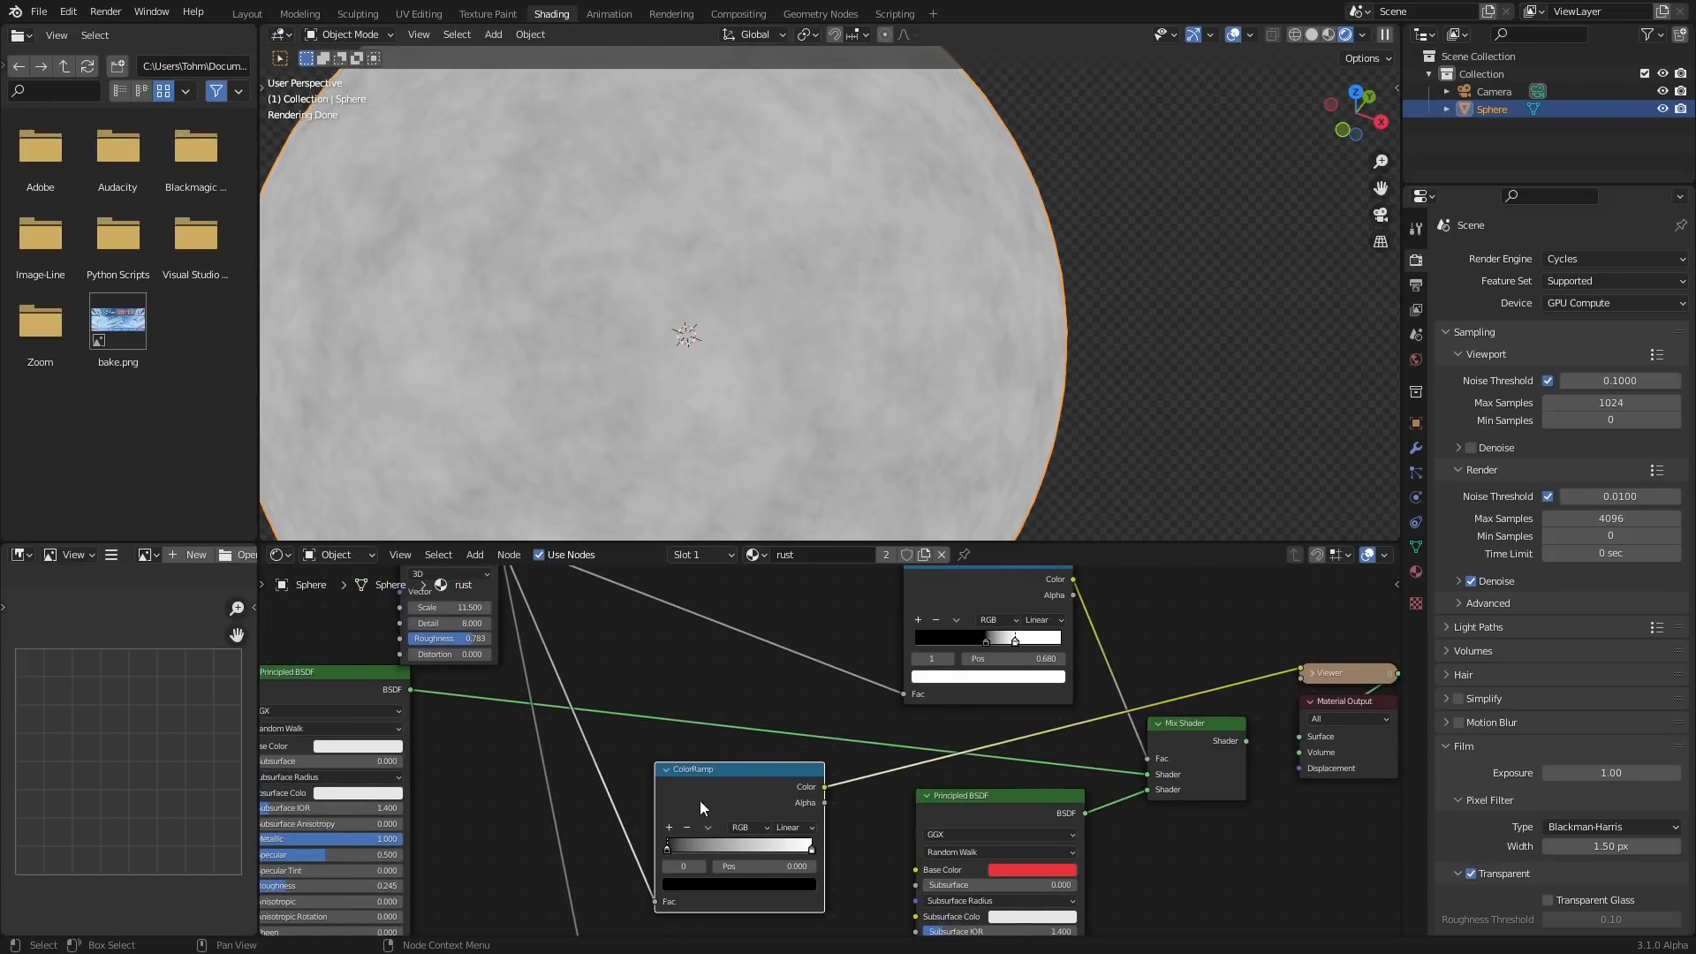
Change the new ColorRamp's black stop to a dark red-brown with hue 0.015, saturation 0.707 and value 0.076.
scroll(701, 801, "up", 6)
middle_click_drag(688, 922, 775, 795)
left_click(781, 805)
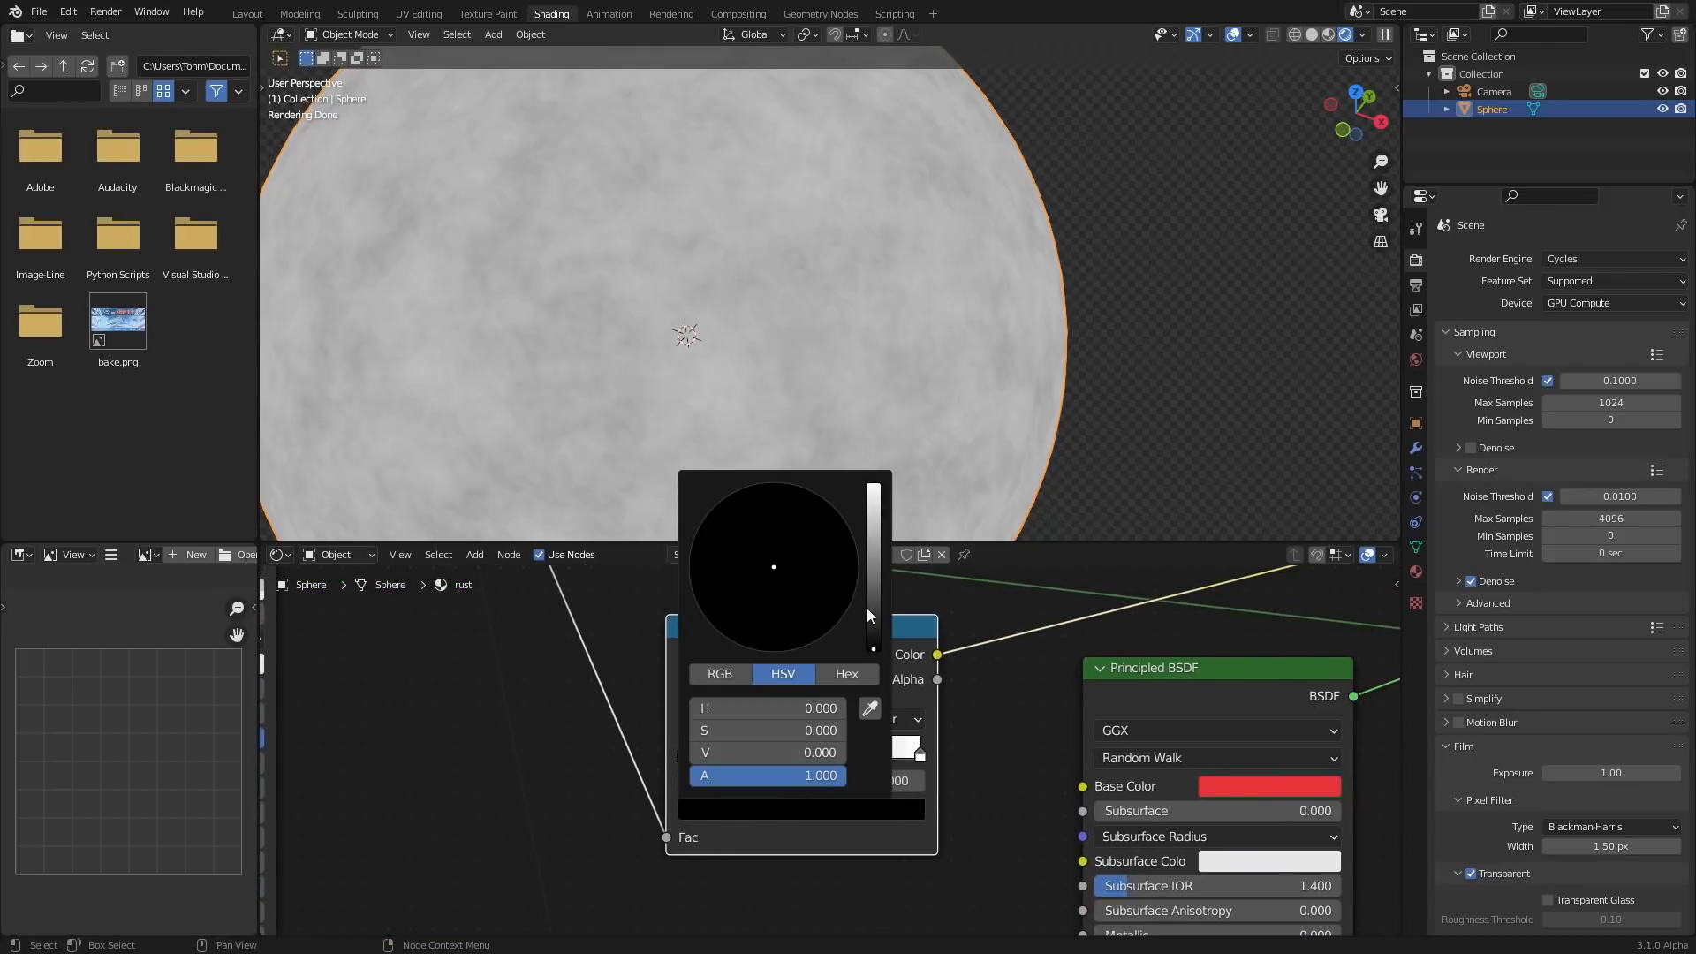
left_click(874, 578)
left_click_drag(764, 607, 764, 607)
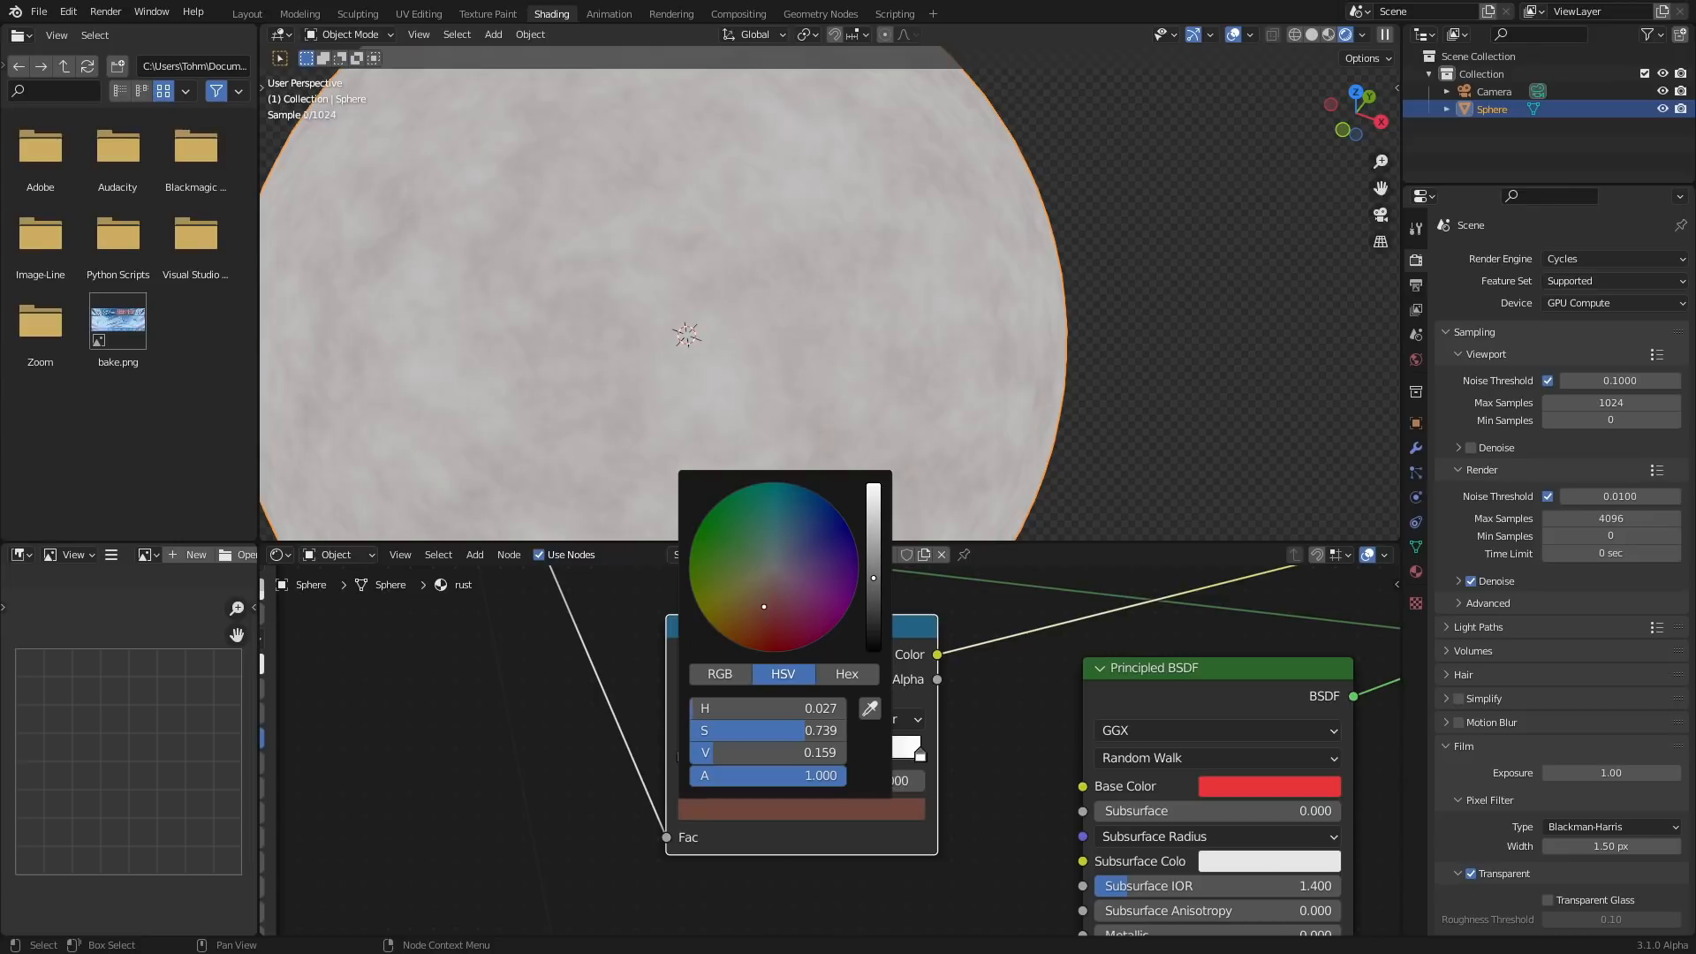
left_click(829, 810)
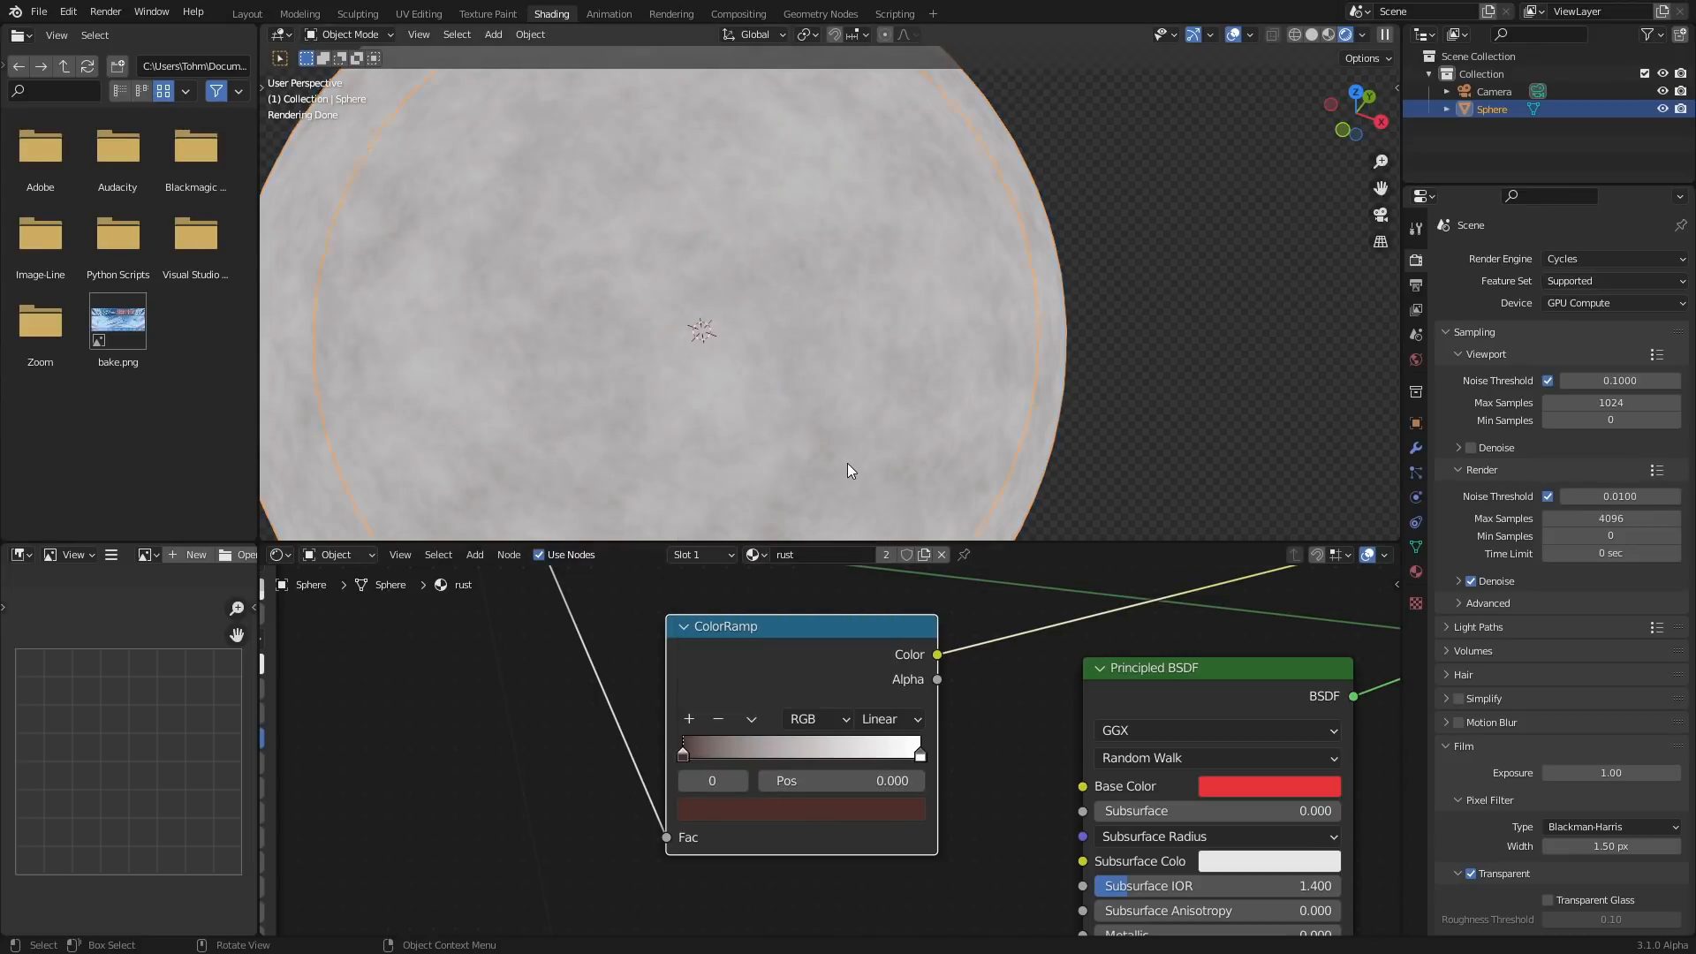
Move the new ColorRamp slightly higher and copy its first stop's red-brown colour onto its white stop.
scroll(787, 408, "down", 3)
scroll(783, 401, "down", 3)
scroll(784, 631, "up", 1)
middle_click_drag(784, 647, 838, 844)
scroll(838, 843, "down", 5)
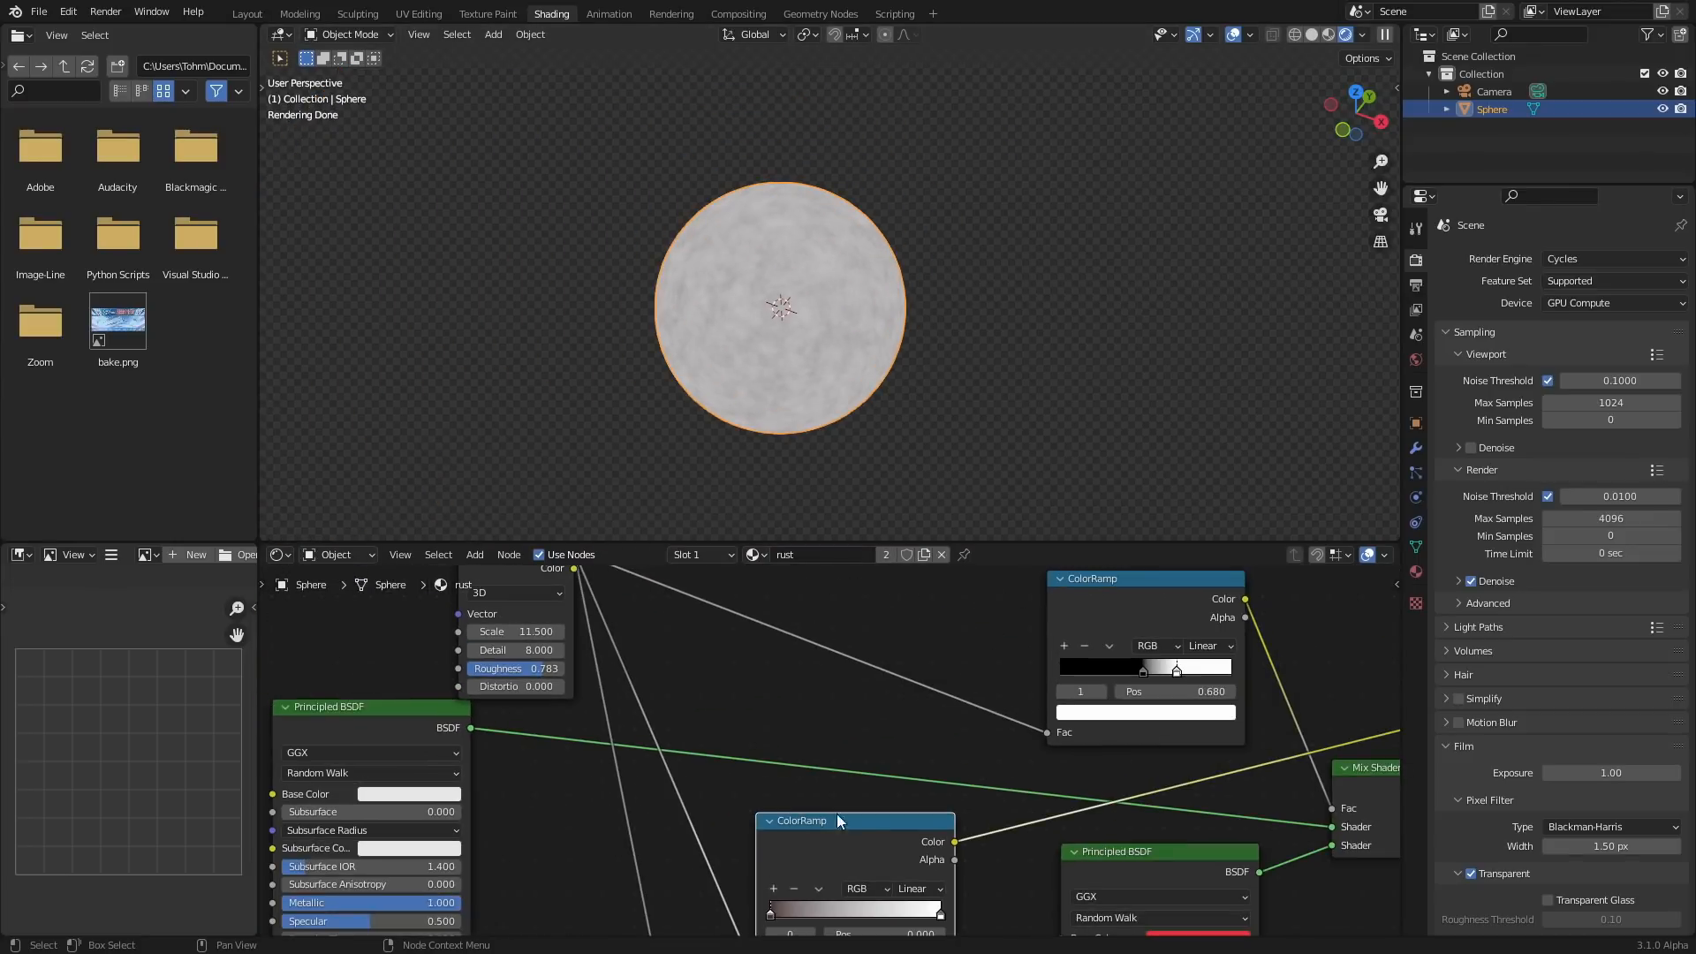
left_click_drag(868, 856, 852, 796)
middle_click_drag(850, 798, 815, 667)
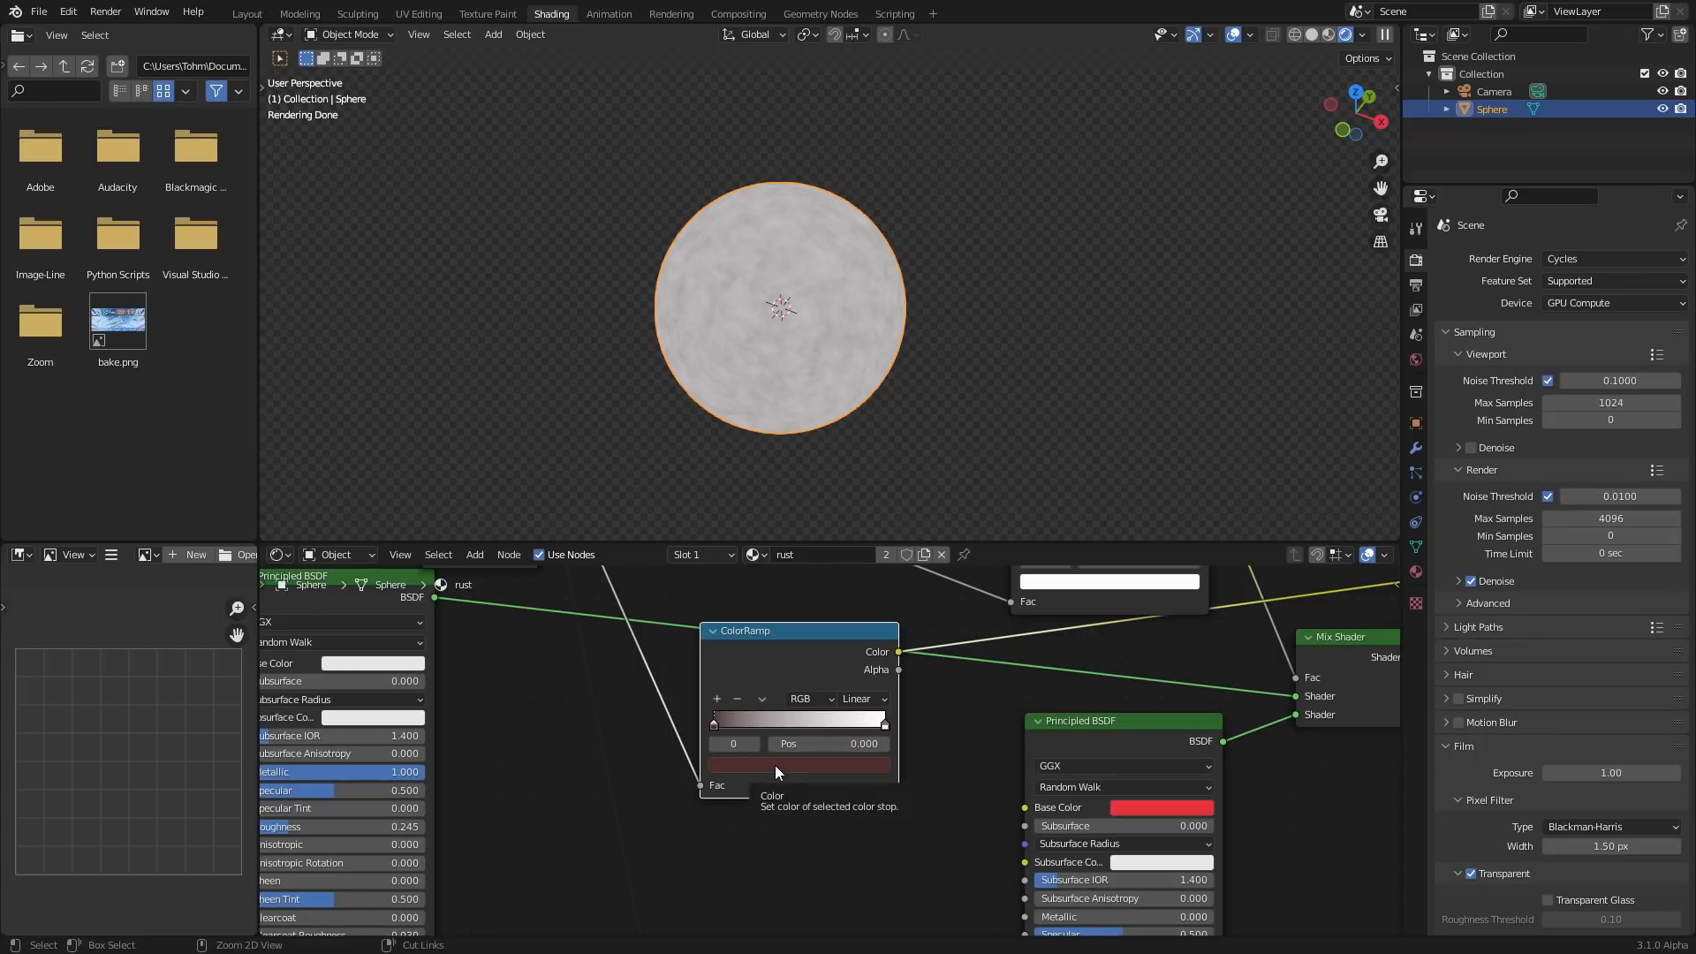
left_click(754, 744)
key("ctrl+v")
scroll(765, 760, "up", 2)
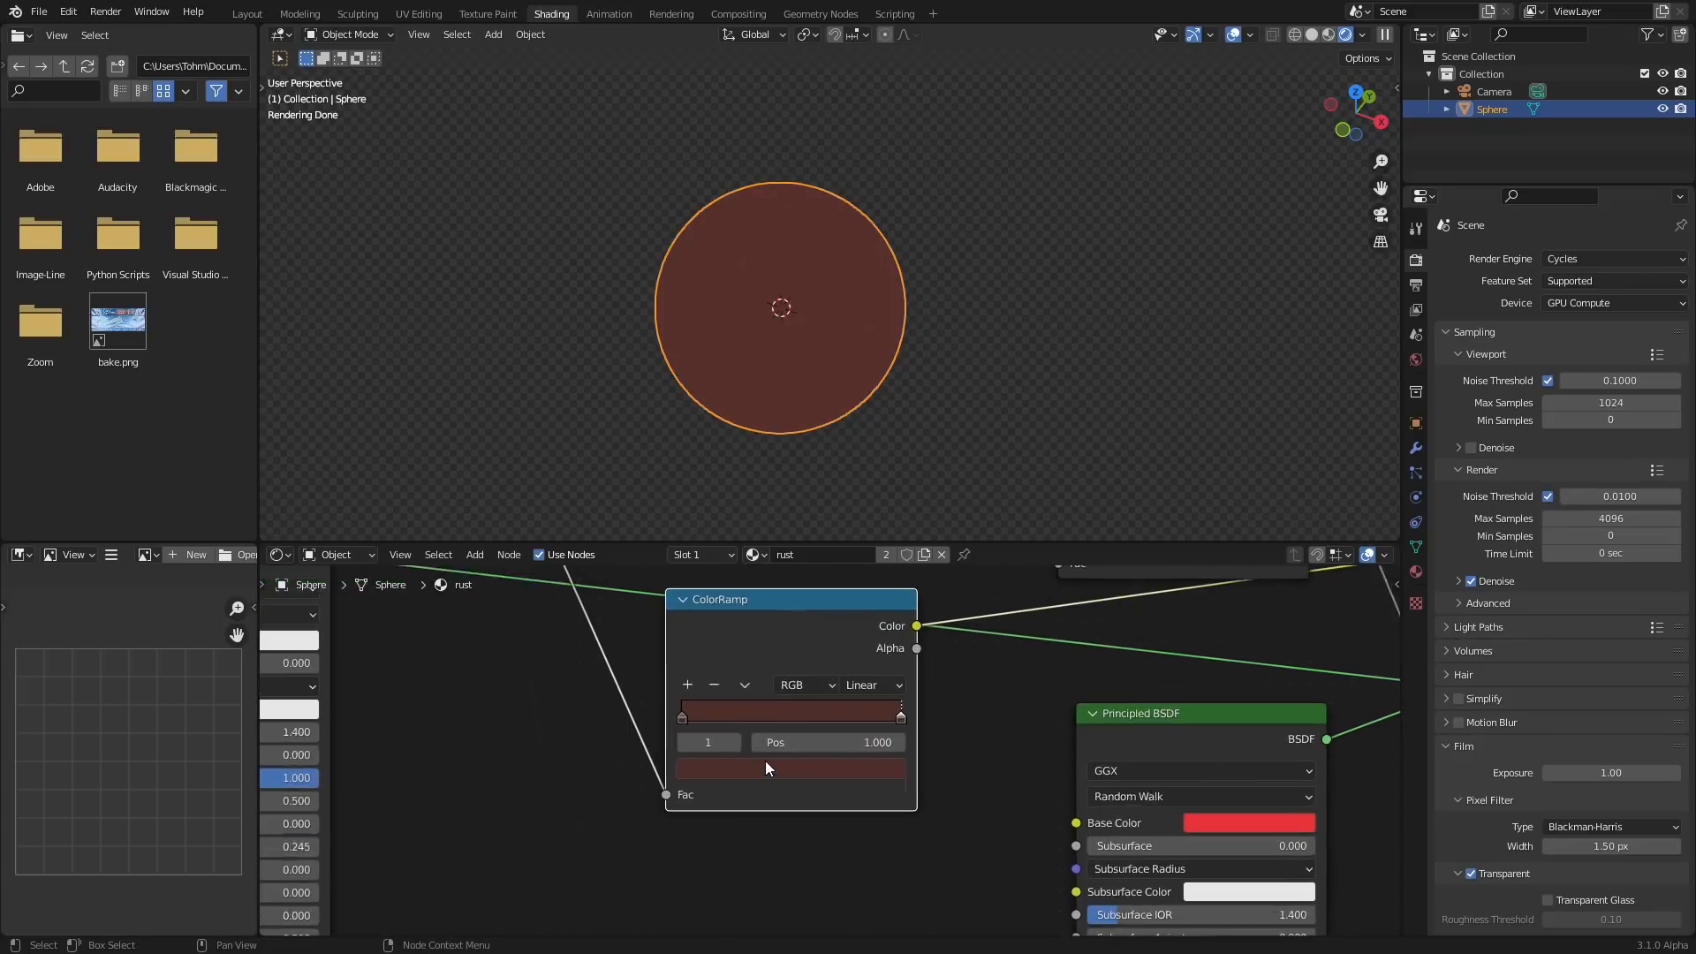
Darken the new ColorRamp's last stop to black, then make its first stop active again.
left_click(753, 776)
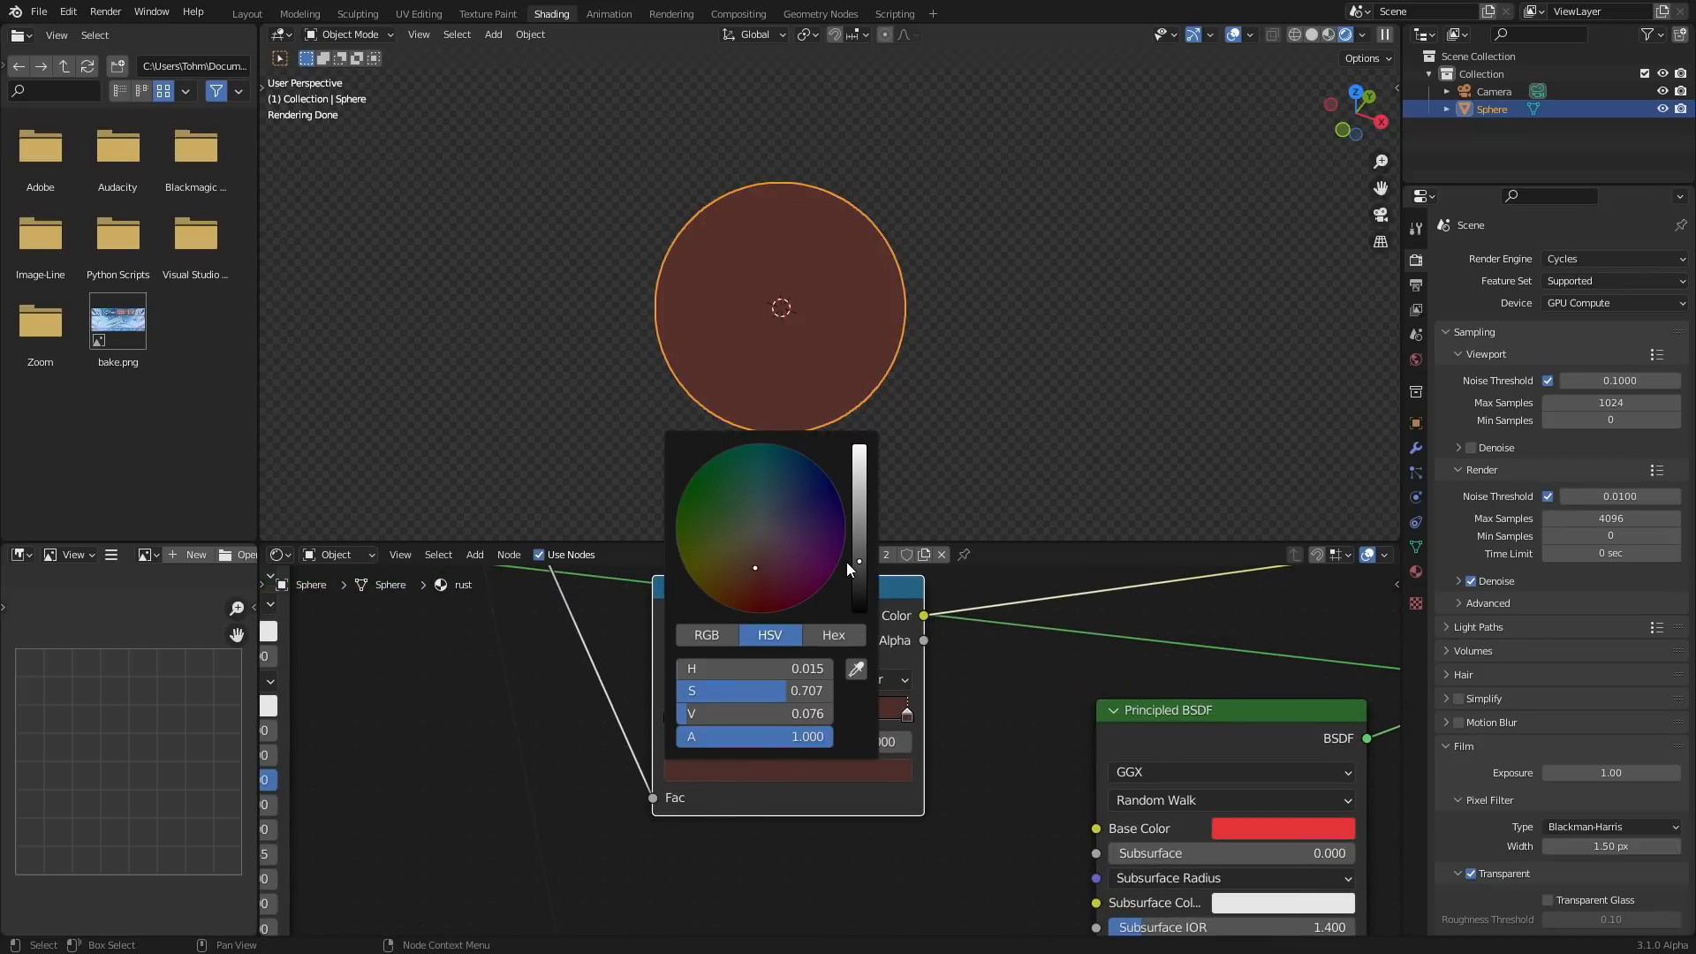
left_click(858, 585)
left_click_drag(859, 585, 859, 611)
scroll(781, 306, "up", 4)
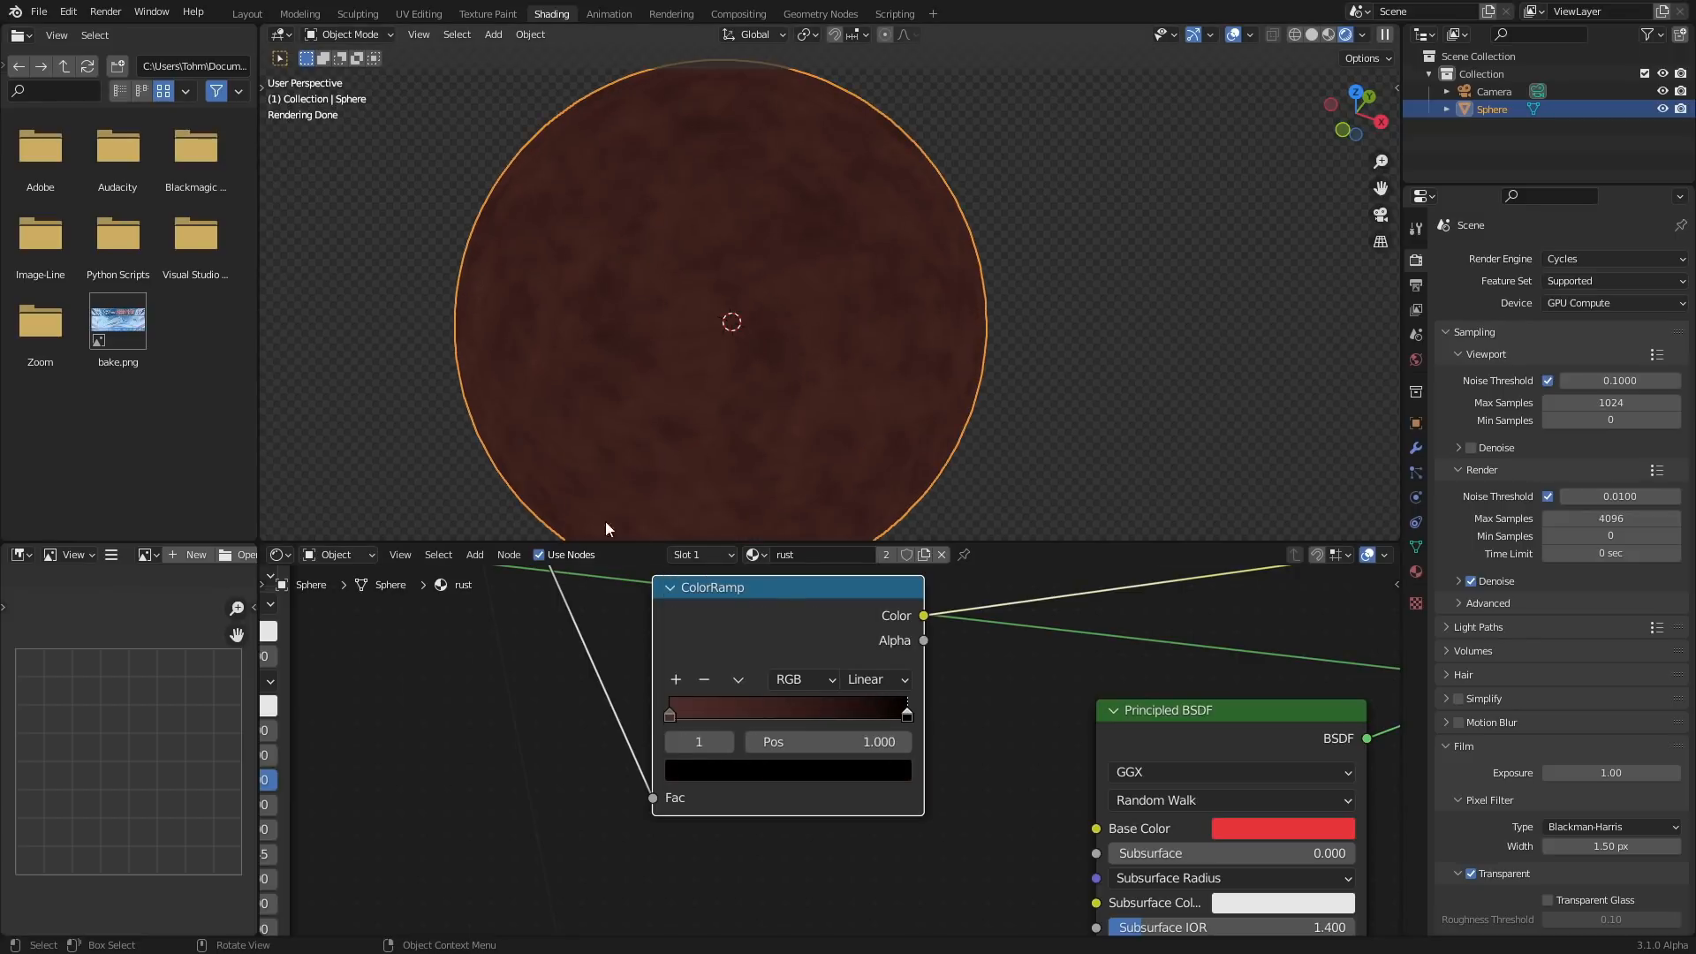
left_click(672, 742)
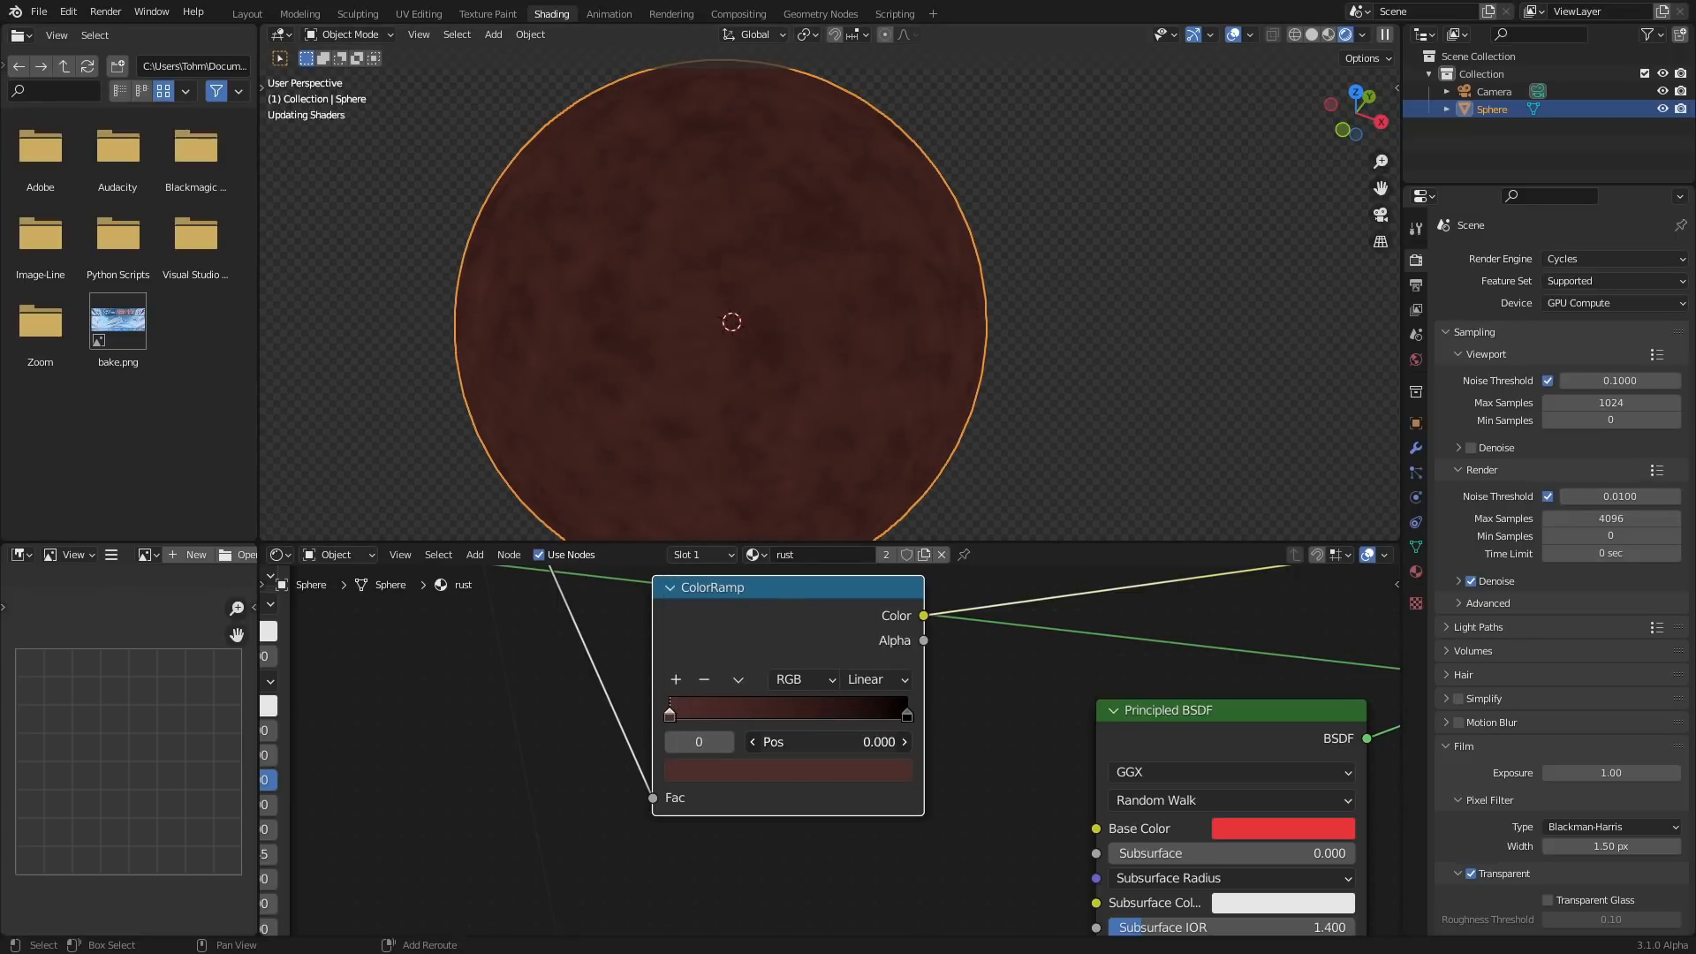
Connect the red-brown ColorRamp's Color output to the second Principled BSDF's Base Color and preview the Mix Shader.
scroll(778, 733, "down", 2)
scroll(777, 728, "down", 1)
left_click_drag(884, 671, 984, 796)
left_click(1254, 676, "ctrl+shift")
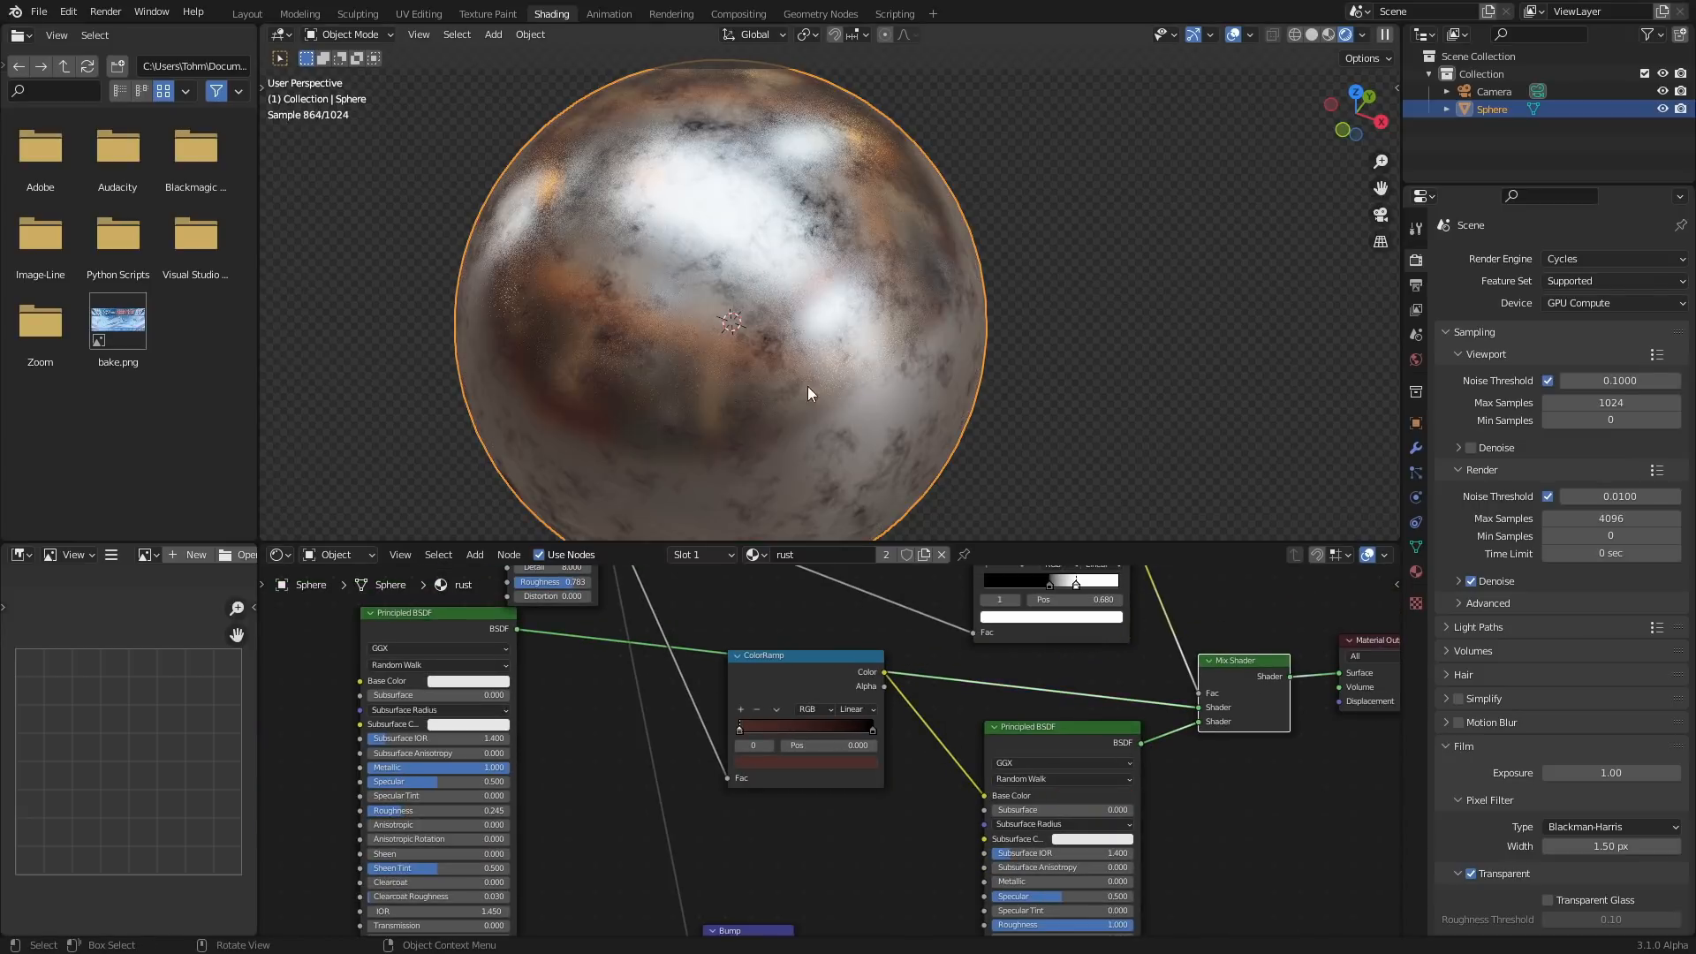
Set the mask ColorRamp's white stop to position 0.550 and its black stop to position 0.321.
middle_click_drag(549, 591, 814, 775)
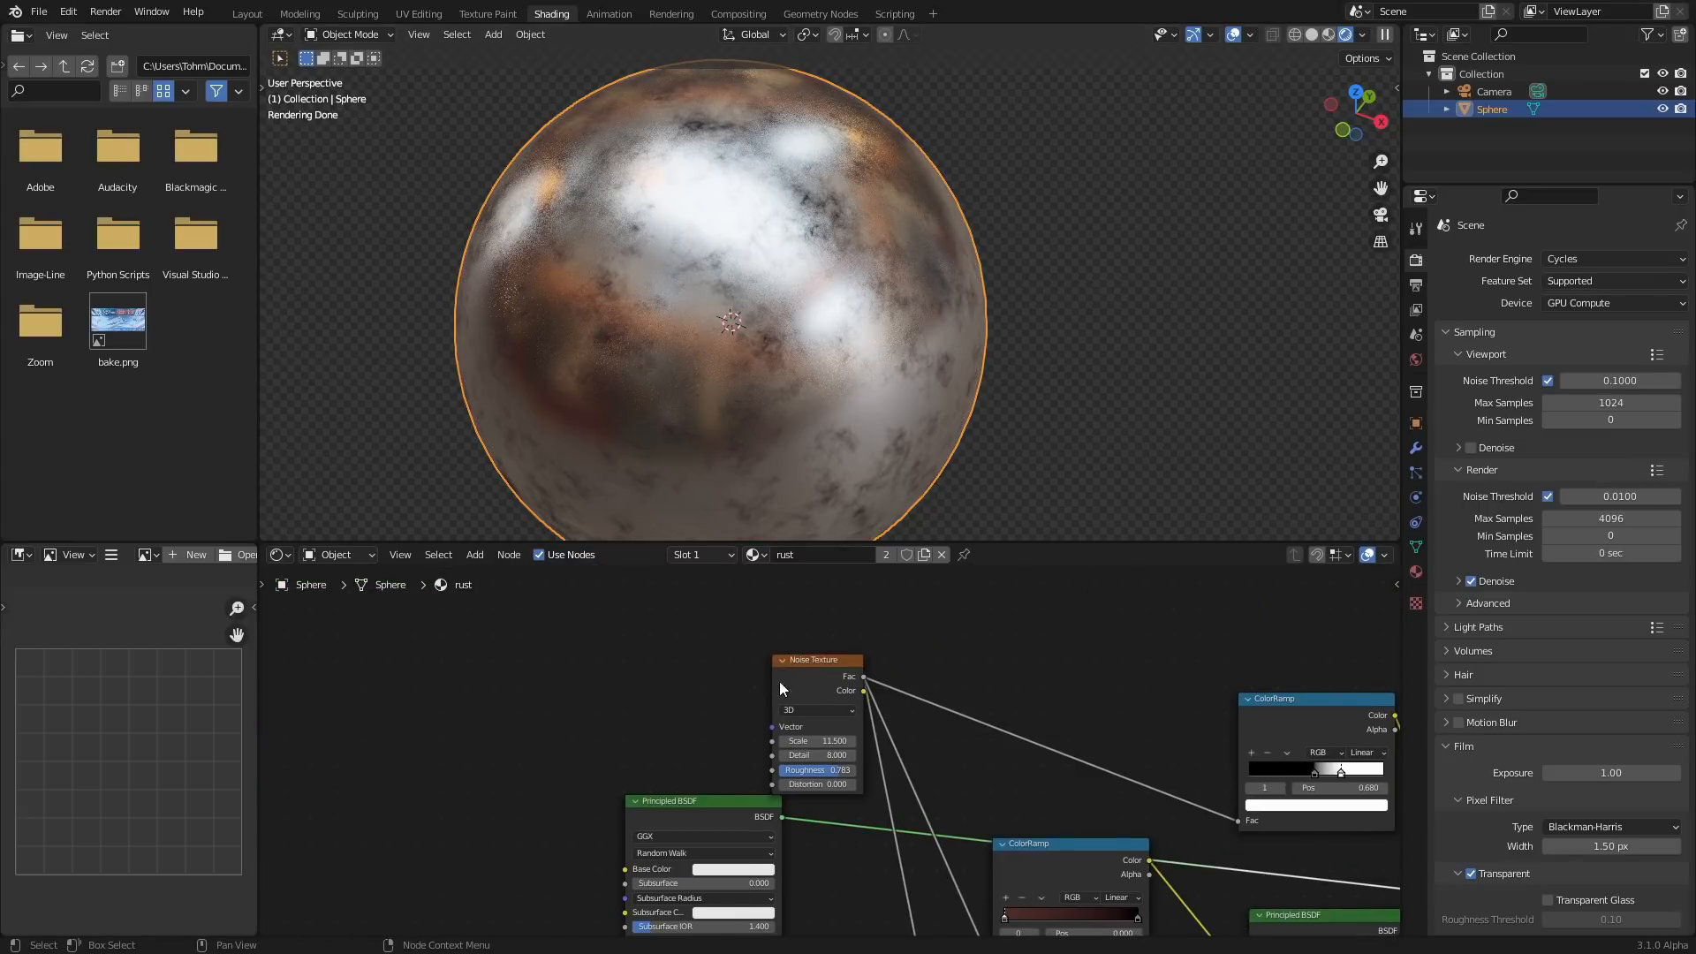
middle_click_drag(905, 702, 717, 531)
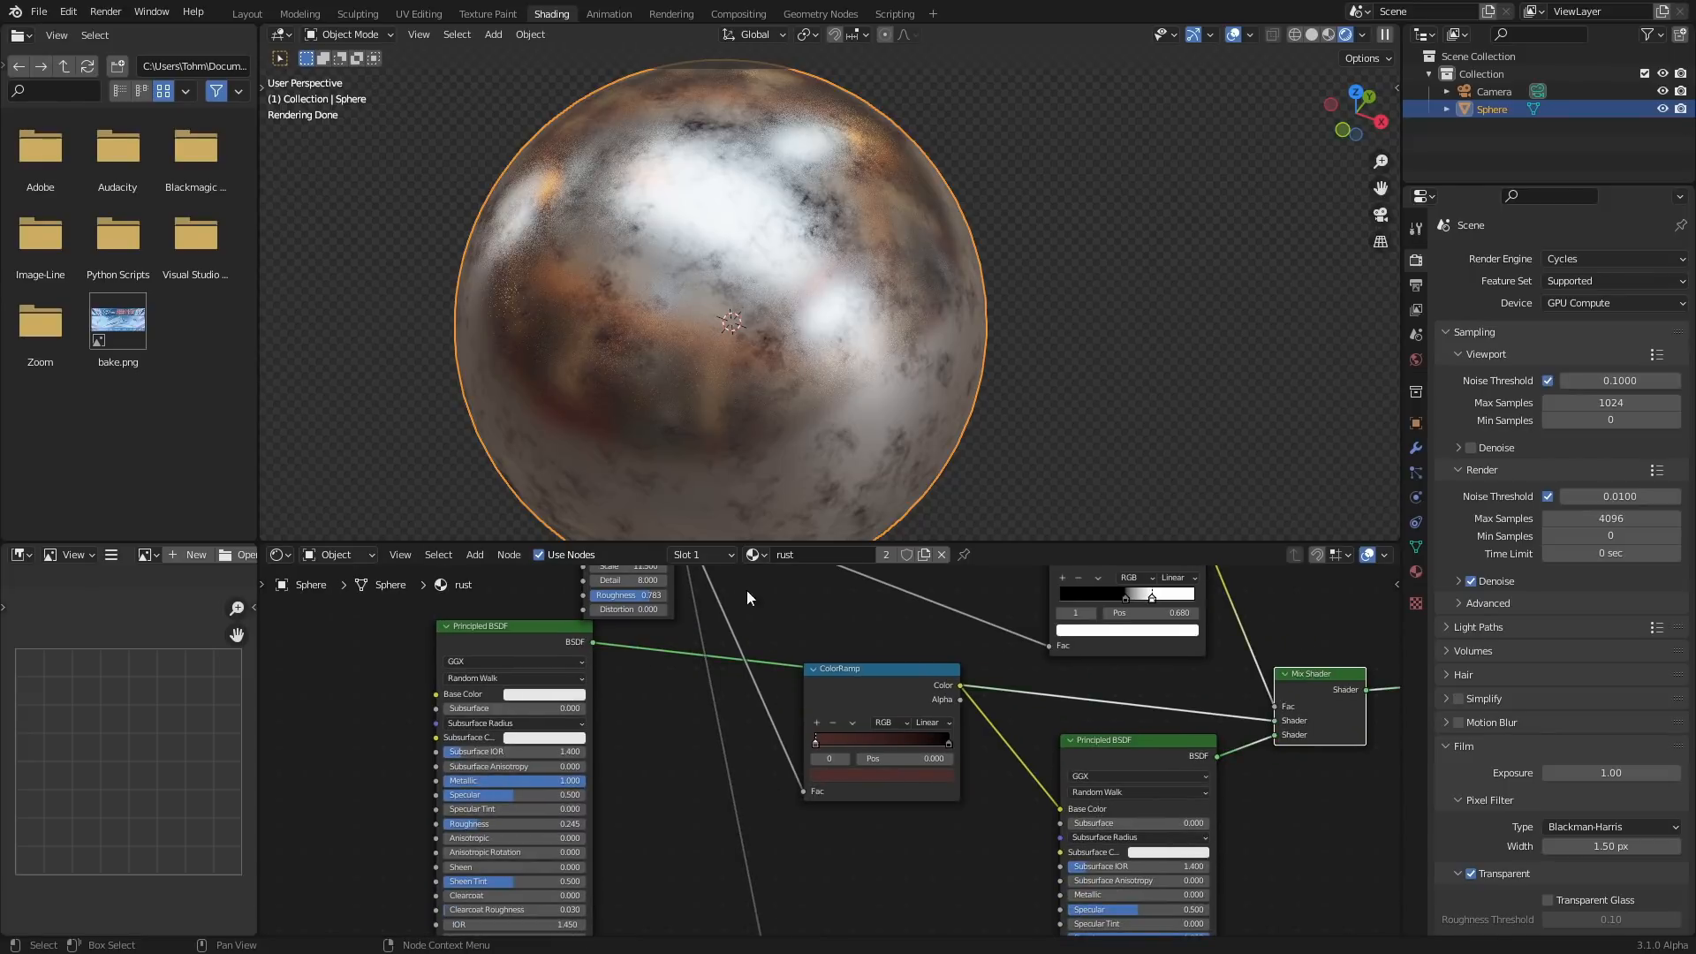
middle_click_drag(746, 590, 845, 653)
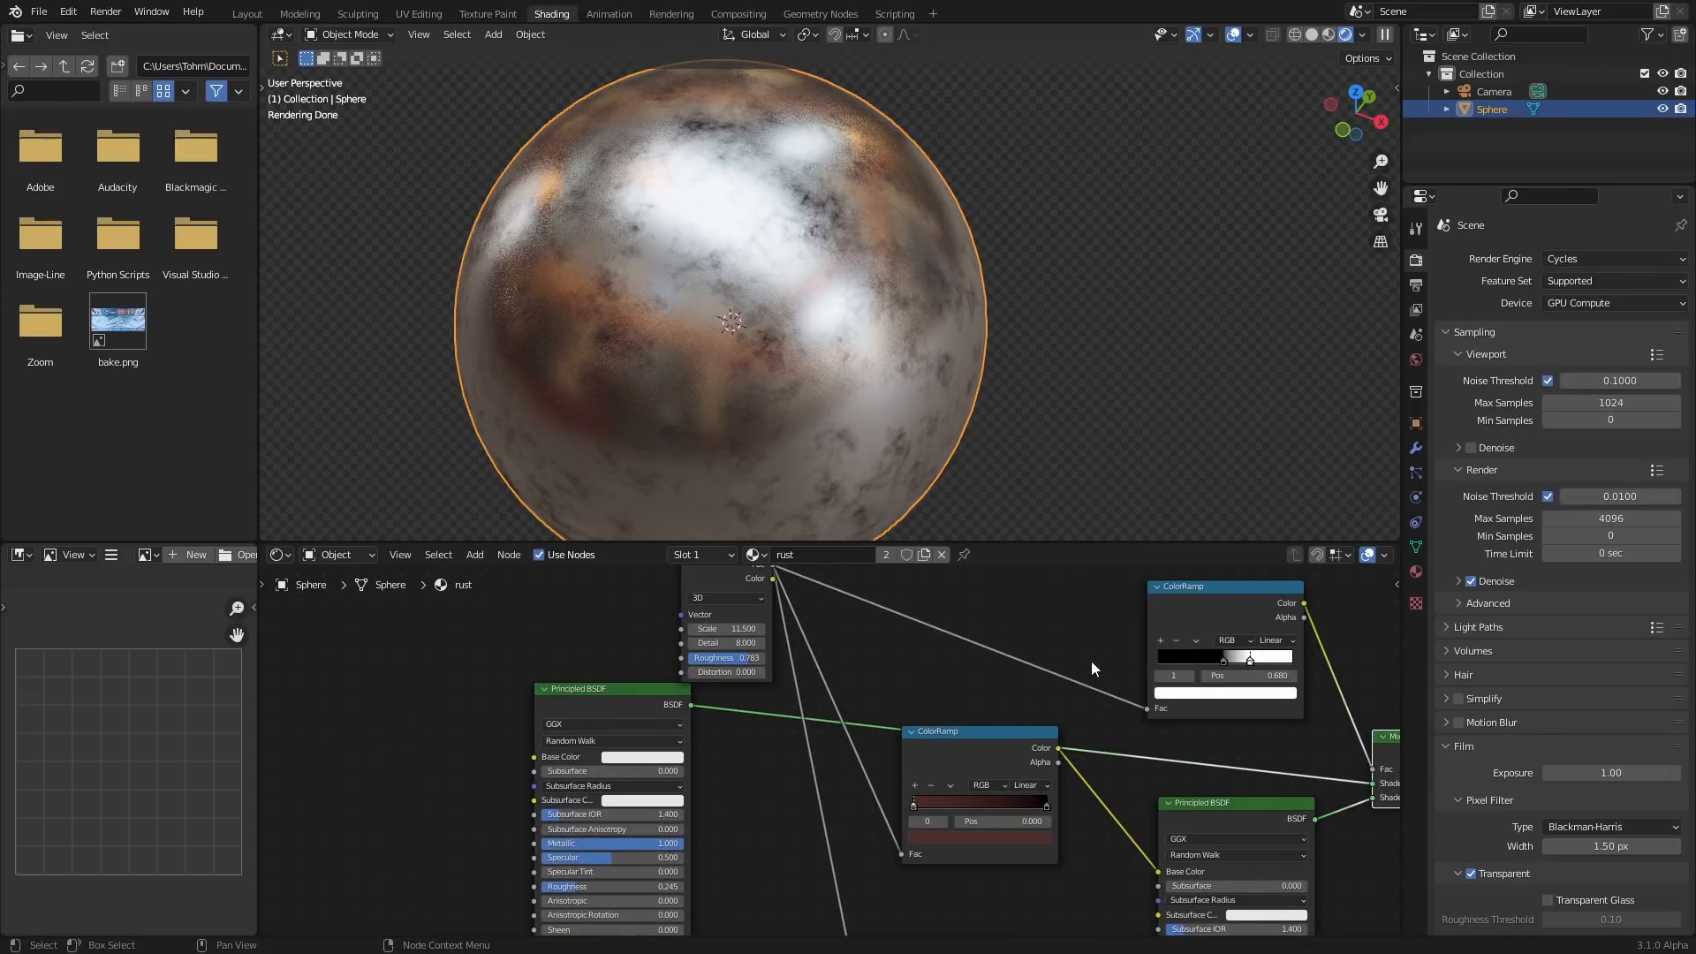
middle_click_drag(1090, 661, 845, 713)
scroll(937, 689, "up", 4)
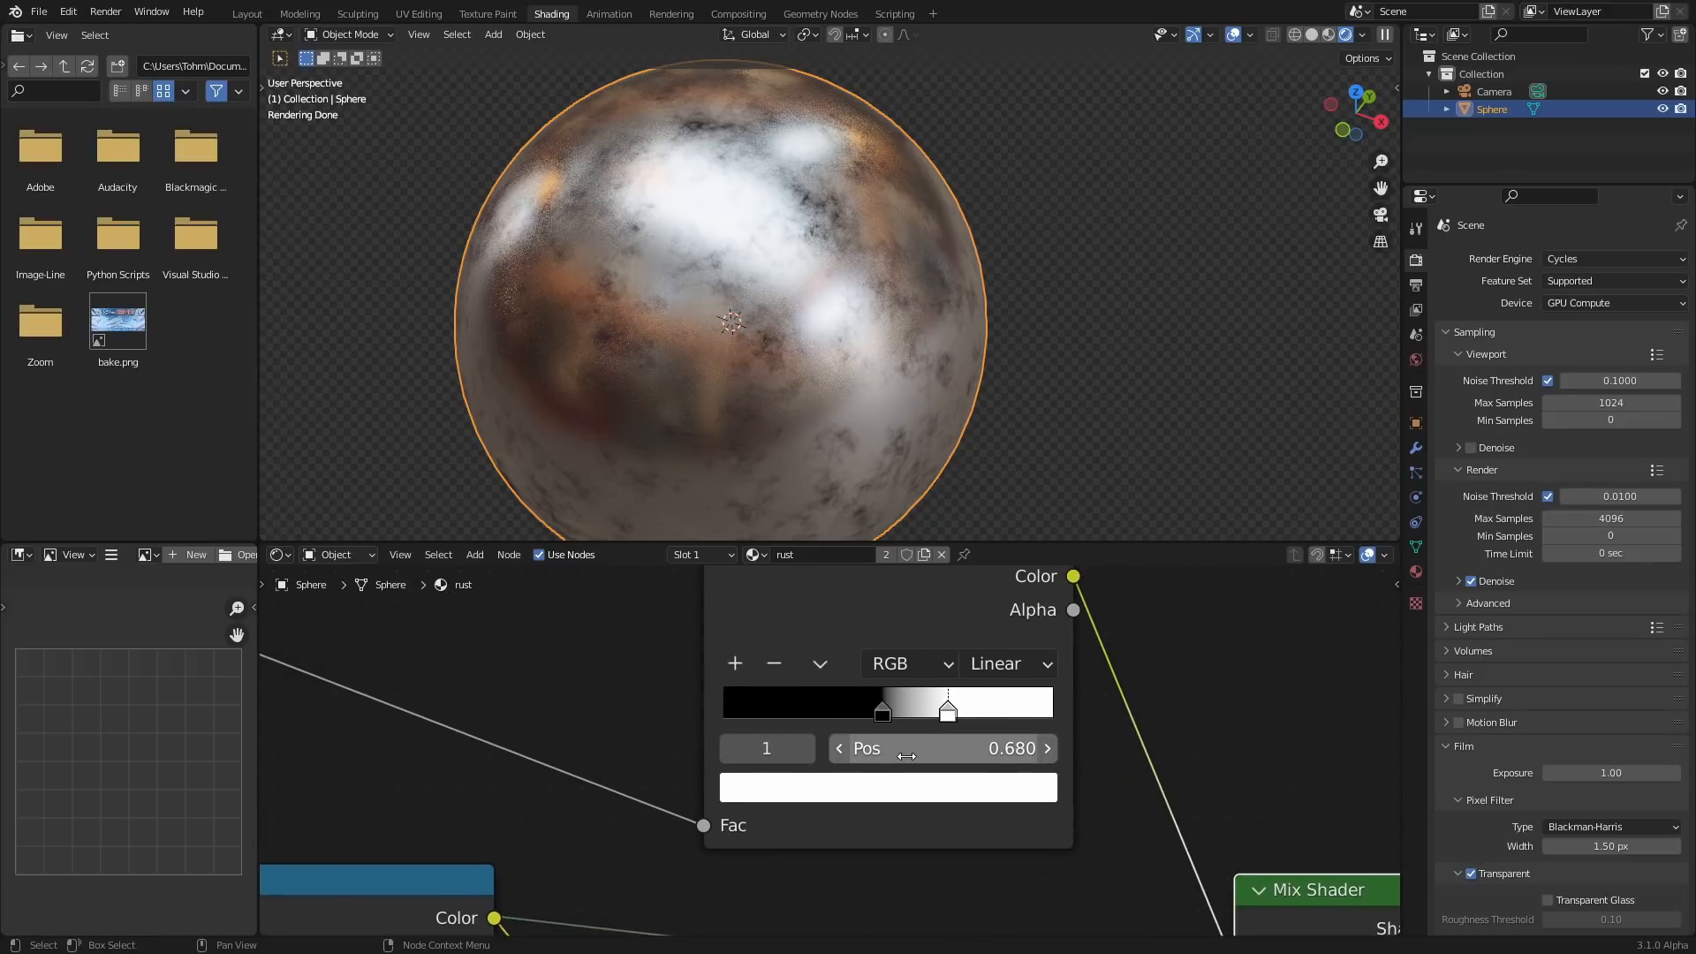
mouse_move(907, 756)
left_mouse_down()
mouse_move(845, 757)
mouse_move(1007, 748)
mouse_move(837, 748)
mouse_move(916, 749)
mouse_move(887, 748)
left_mouse_up()
left_click(737, 750)
left_click(803, 750)
Raise the Noise Texture's Roughness to 0.842.
middle_click_drag(662, 700, 1281, 736)
middle_click_drag(736, 710, 1079, 712)
scroll(795, 761, "down", 1)
left_click_drag(727, 744, 738, 744)
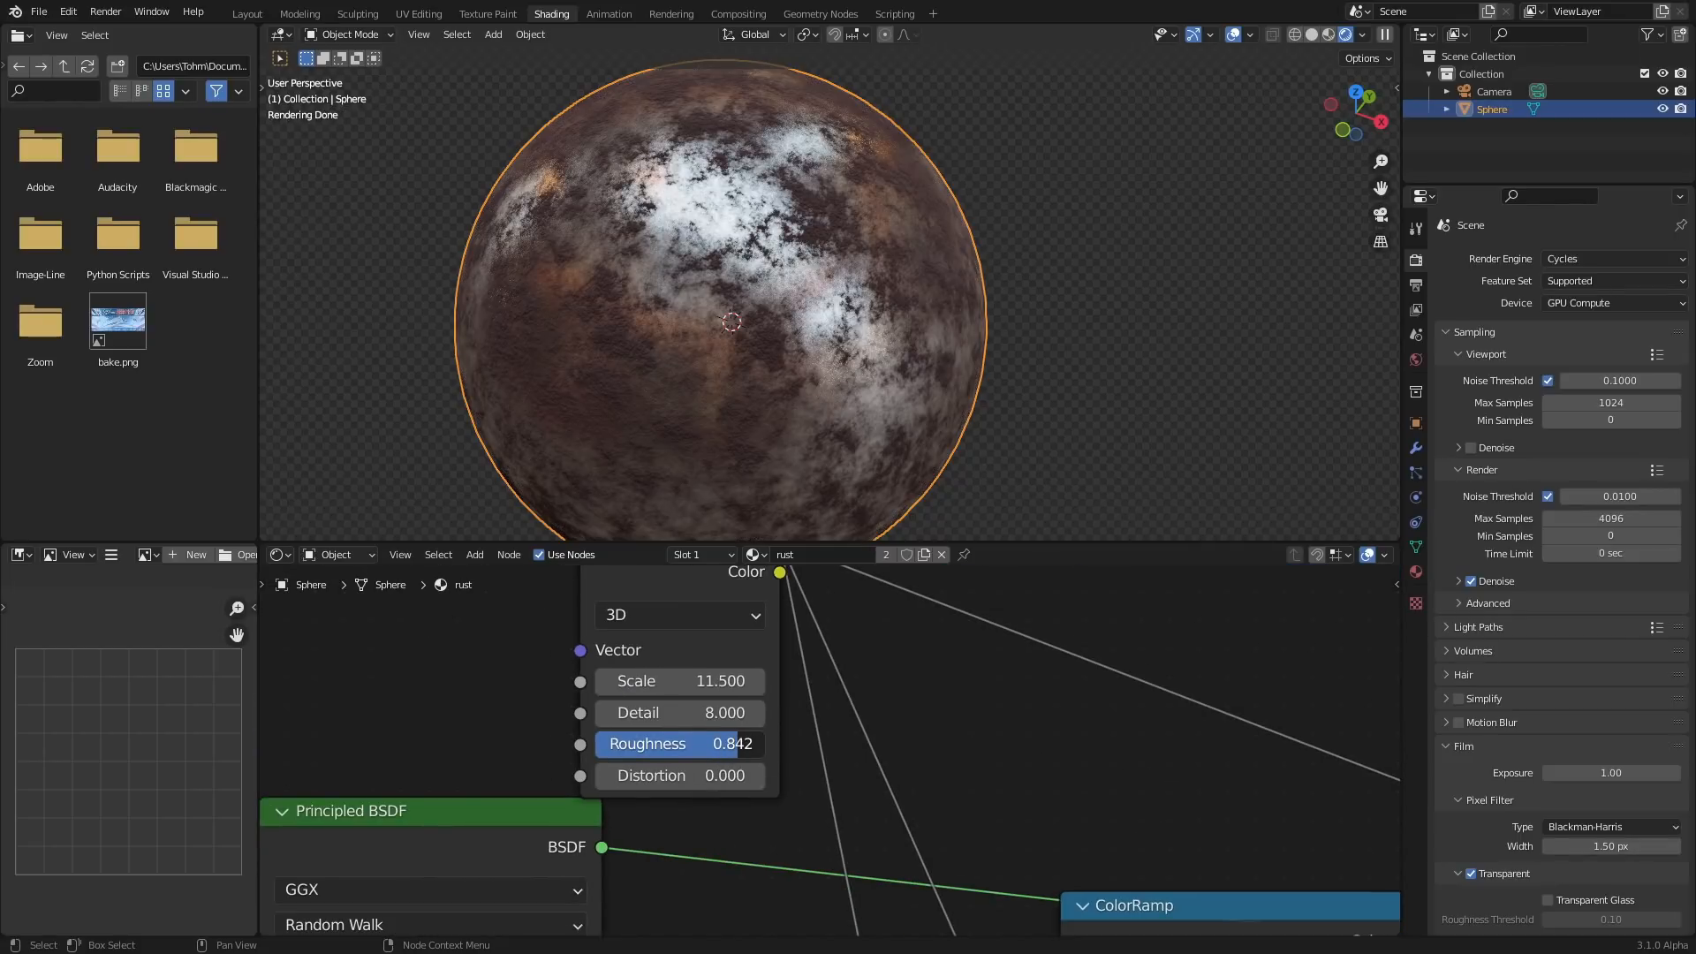
Brighten the first stop of the red-brown ColorRamp to a lighter rust colour and deselect the sphere.
scroll(828, 285, "down", 6)
scroll(829, 284, "up", 4)
middle_click_drag(966, 928, 784, 758)
scroll(817, 892, "right", 2, "ctrl")
scroll(797, 840, "down", 3, "shift")
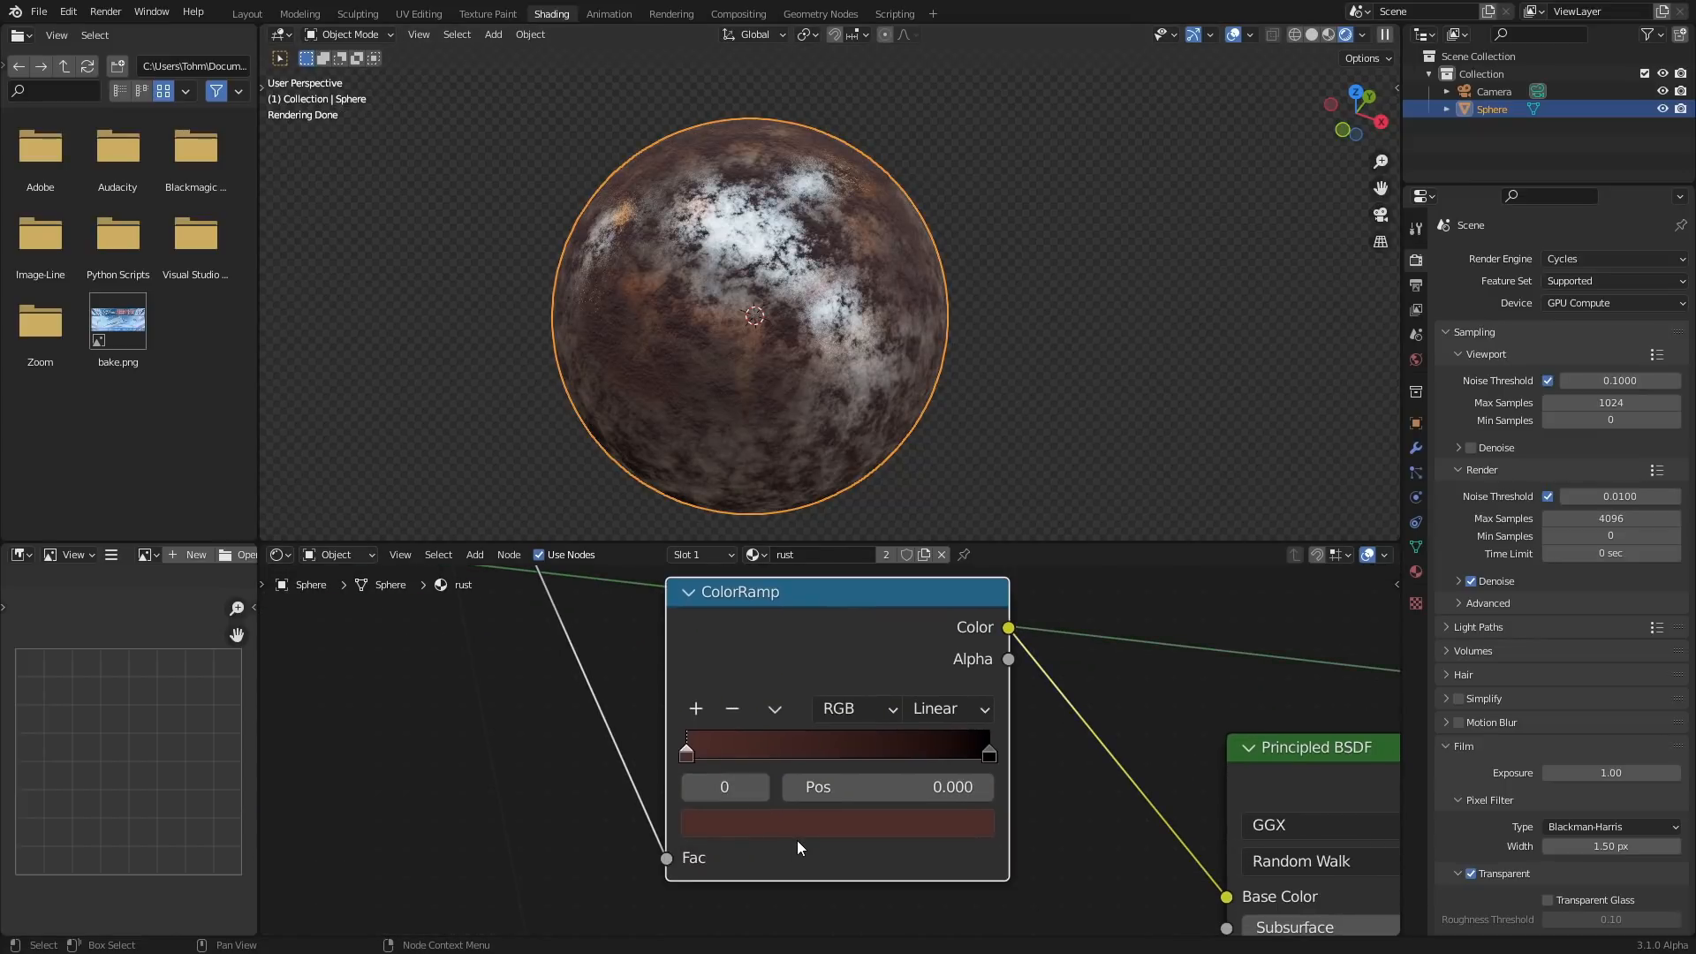
left_click(807, 834)
left_click_drag(928, 552, 928, 542)
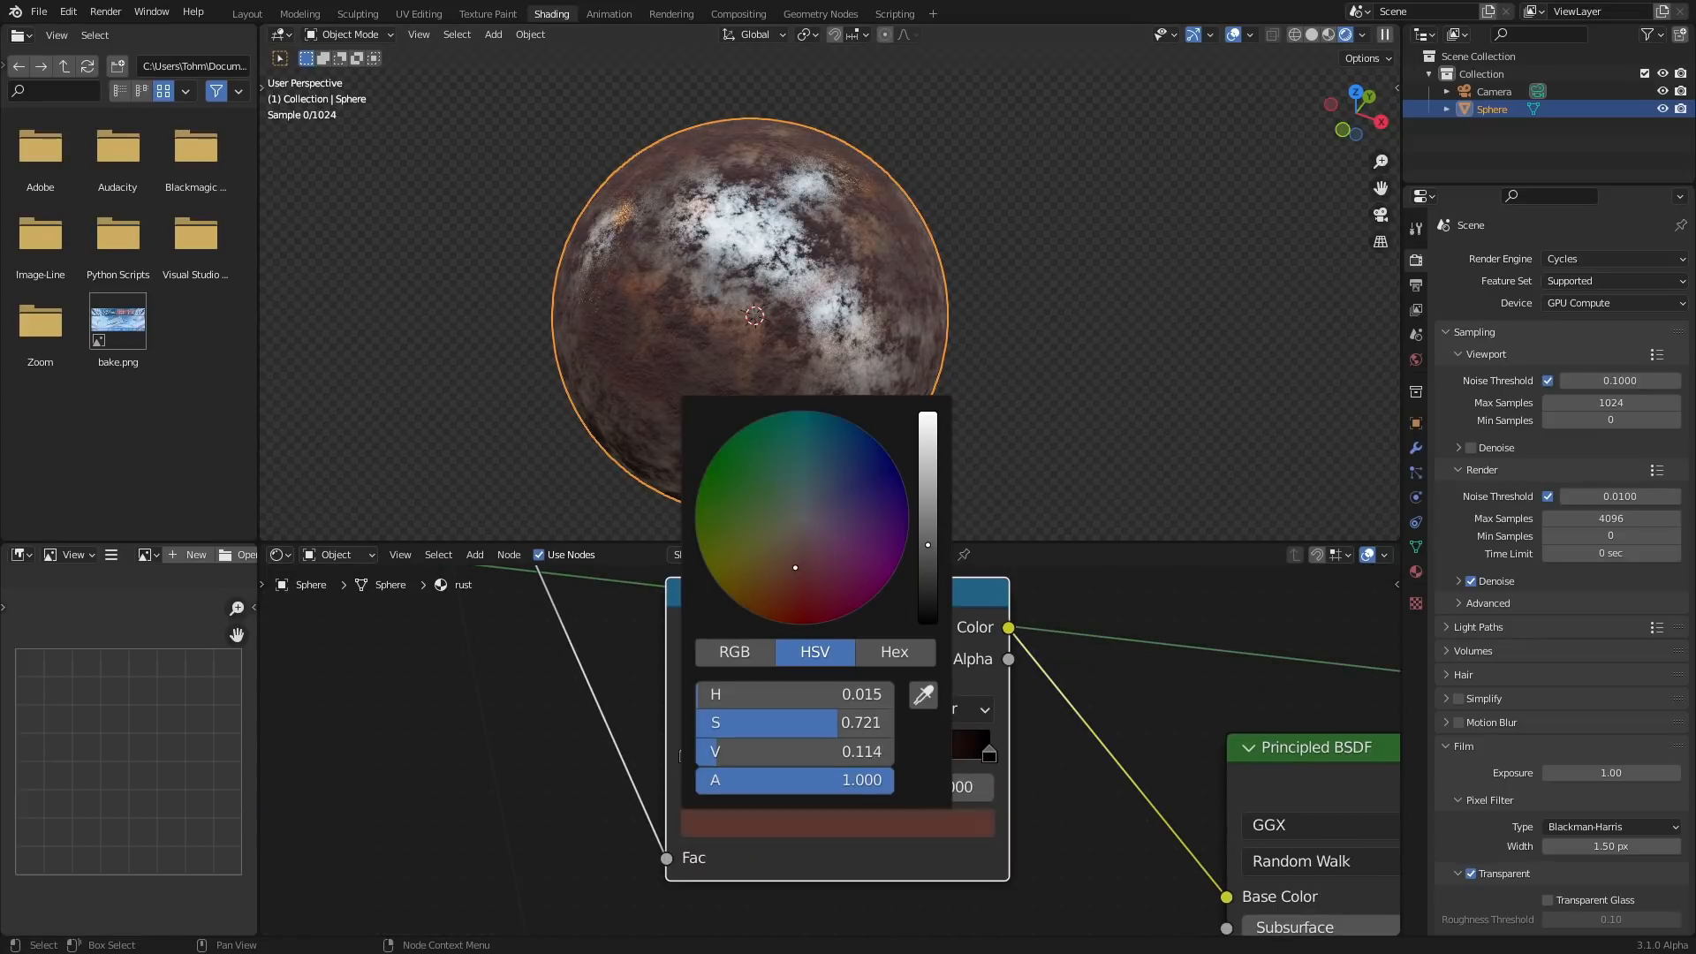
left_click(1021, 282)
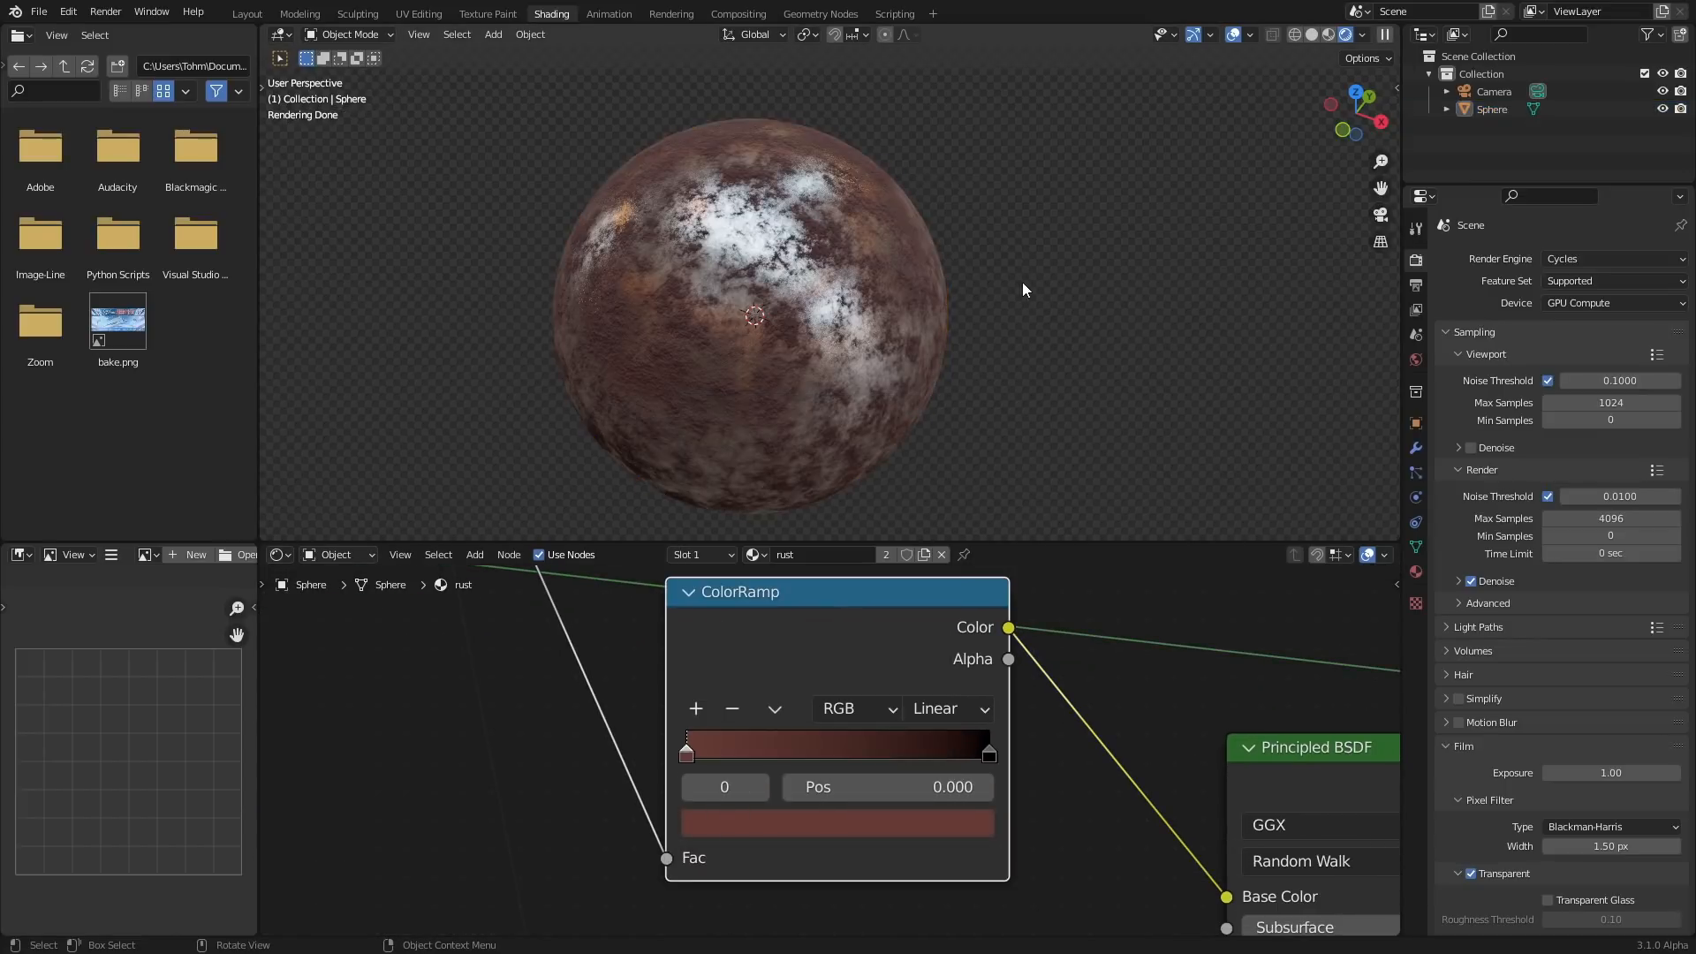
Set the Noise Texture's Scale to 5 and inspect the rust pattern around the sphere.
scroll(947, 312, "down", 4)
scroll(926, 177, "up", 3)
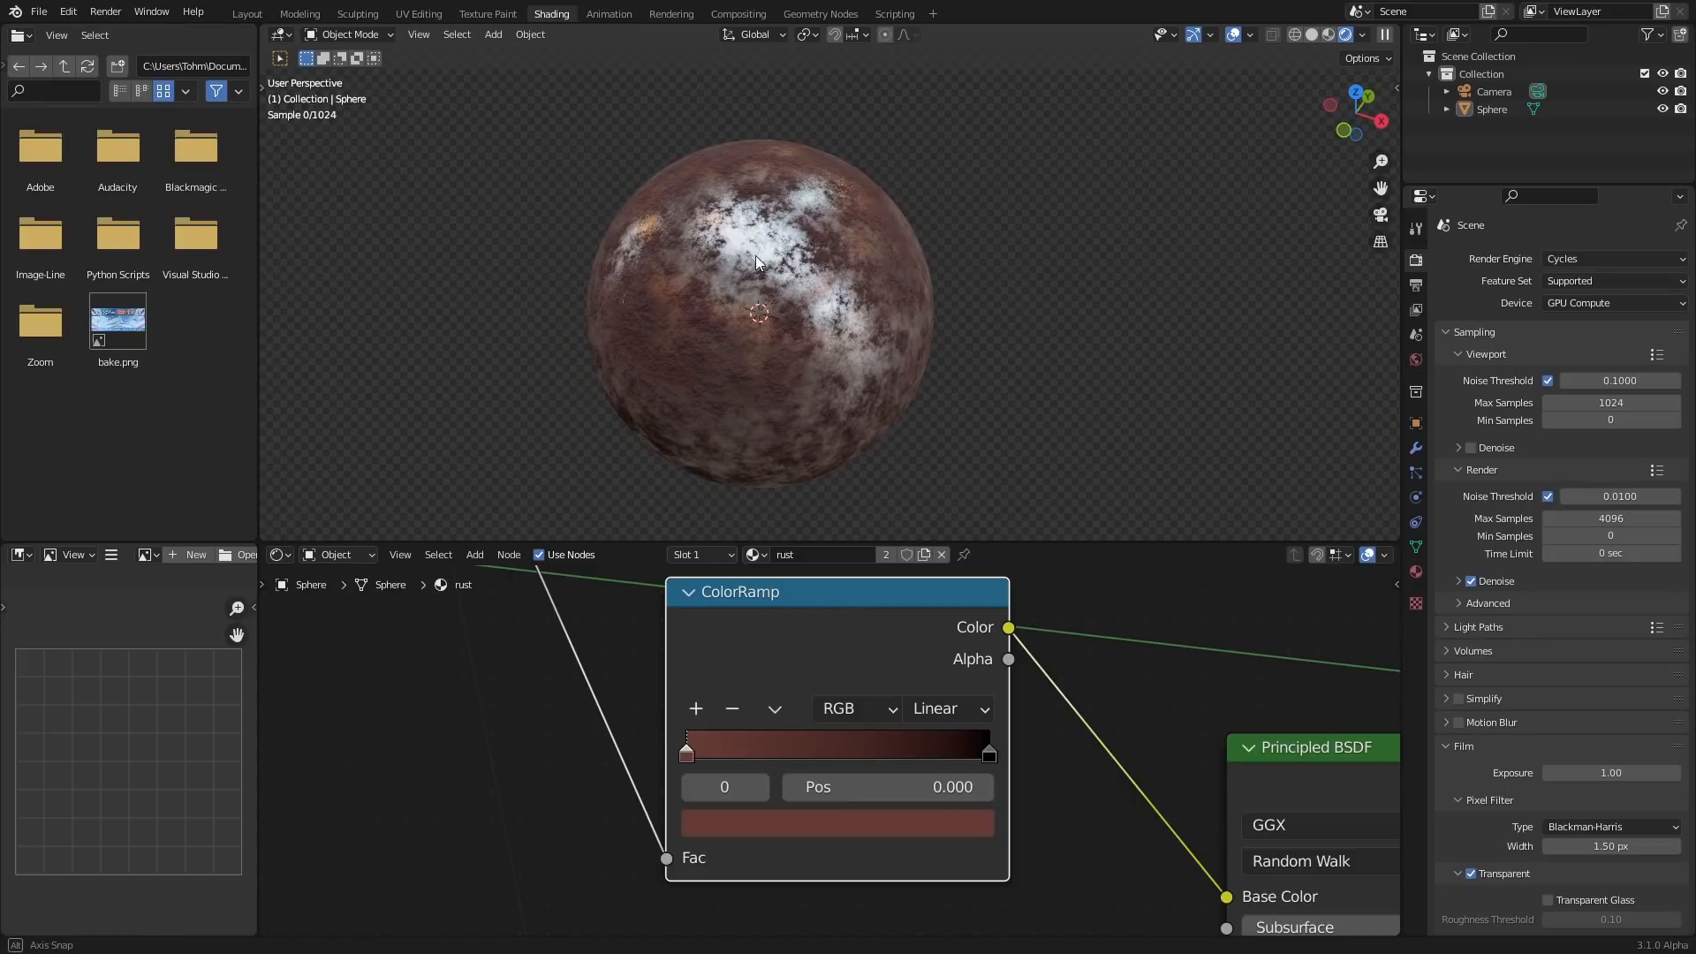
middle_click_drag(756, 256, 778, 209)
scroll(728, 718, "down", 3)
middle_click_drag(580, 661, 829, 807)
scroll(829, 809, "up", 1)
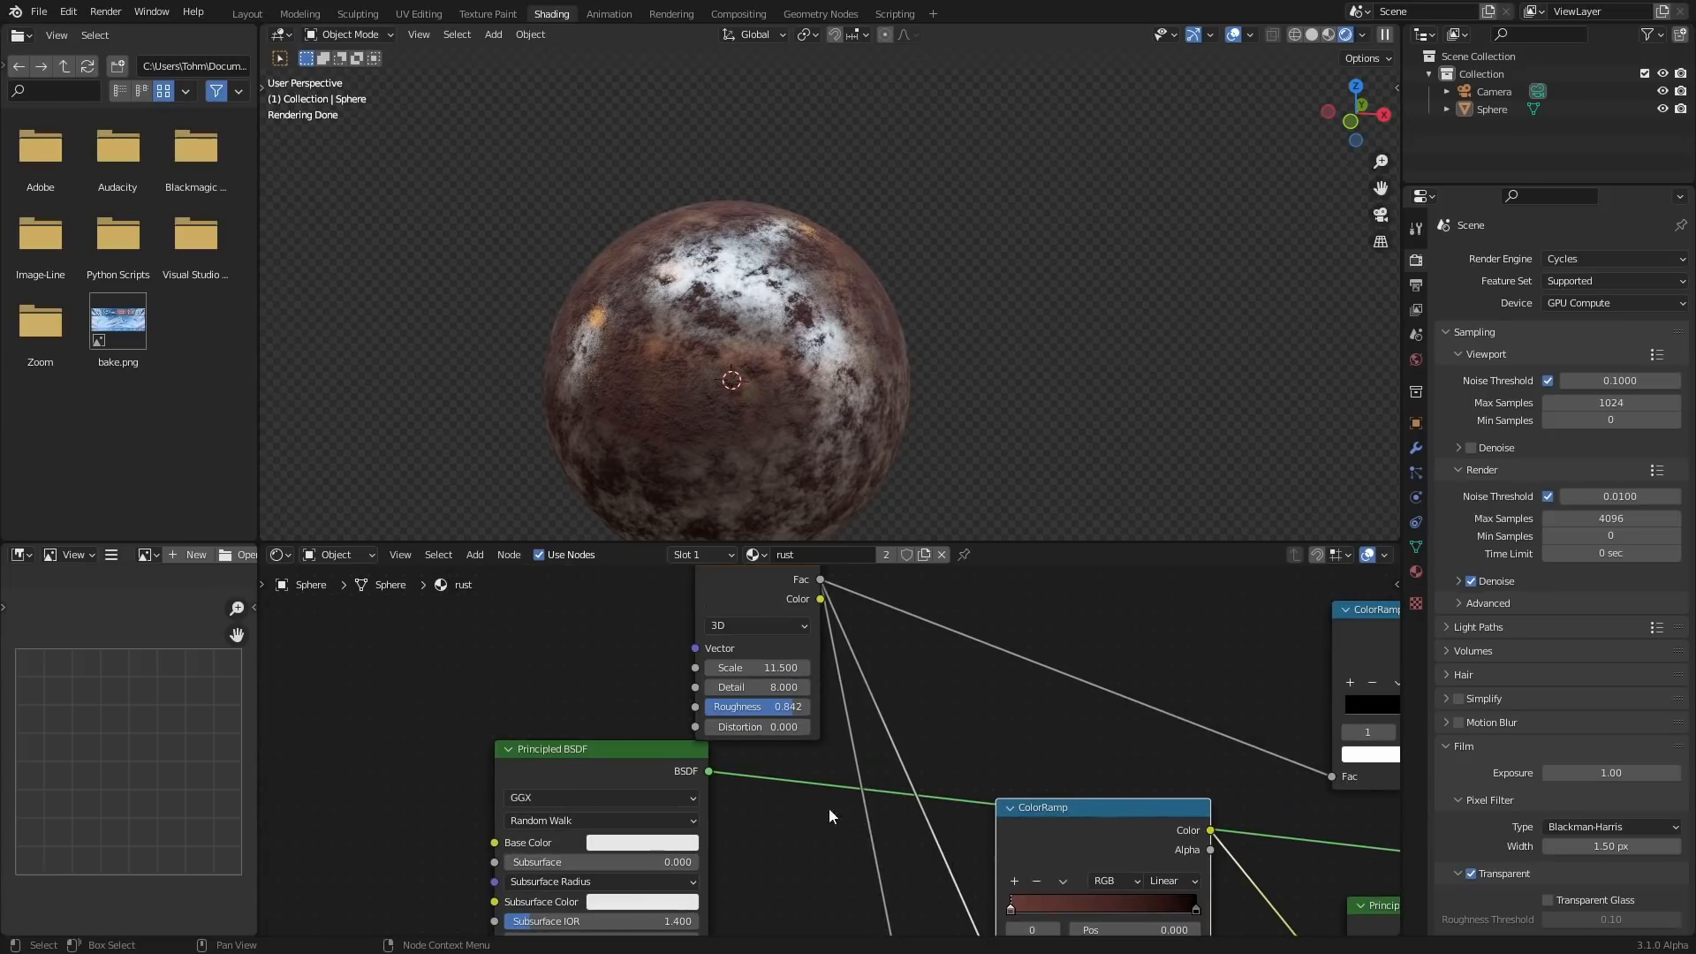
scroll(788, 619, "up", 1)
left_click_drag(764, 656, 765, 655)
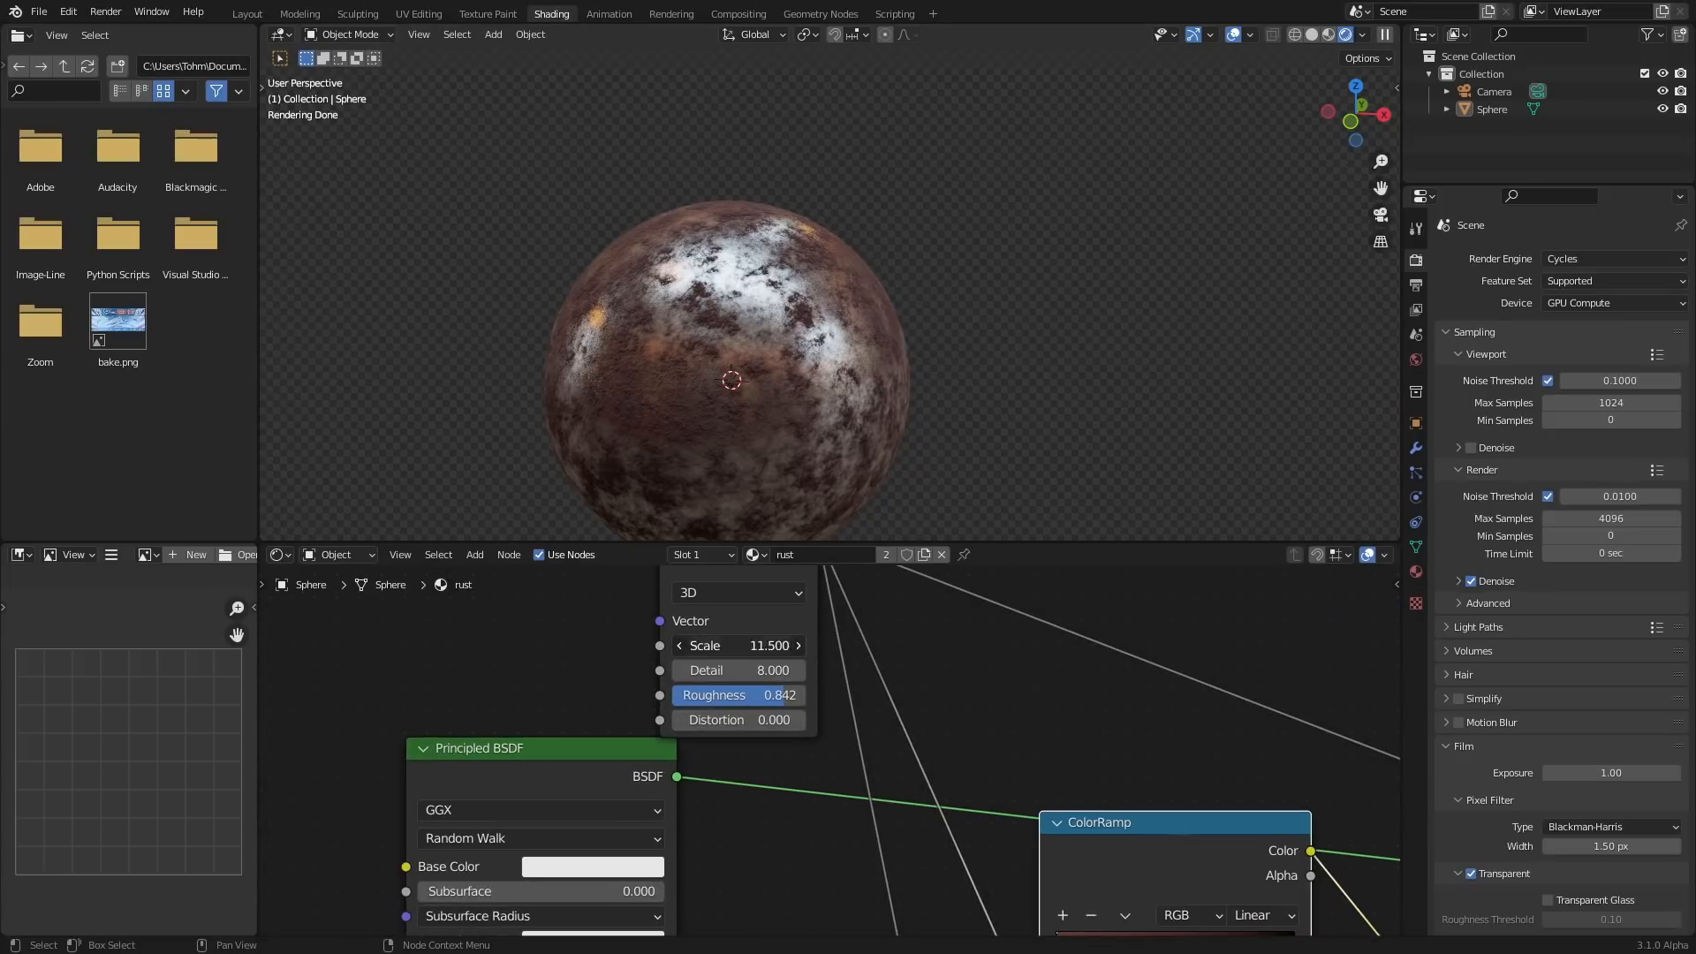
type("5")
key("Return")
middle_click_drag(698, 354, 892, 362)
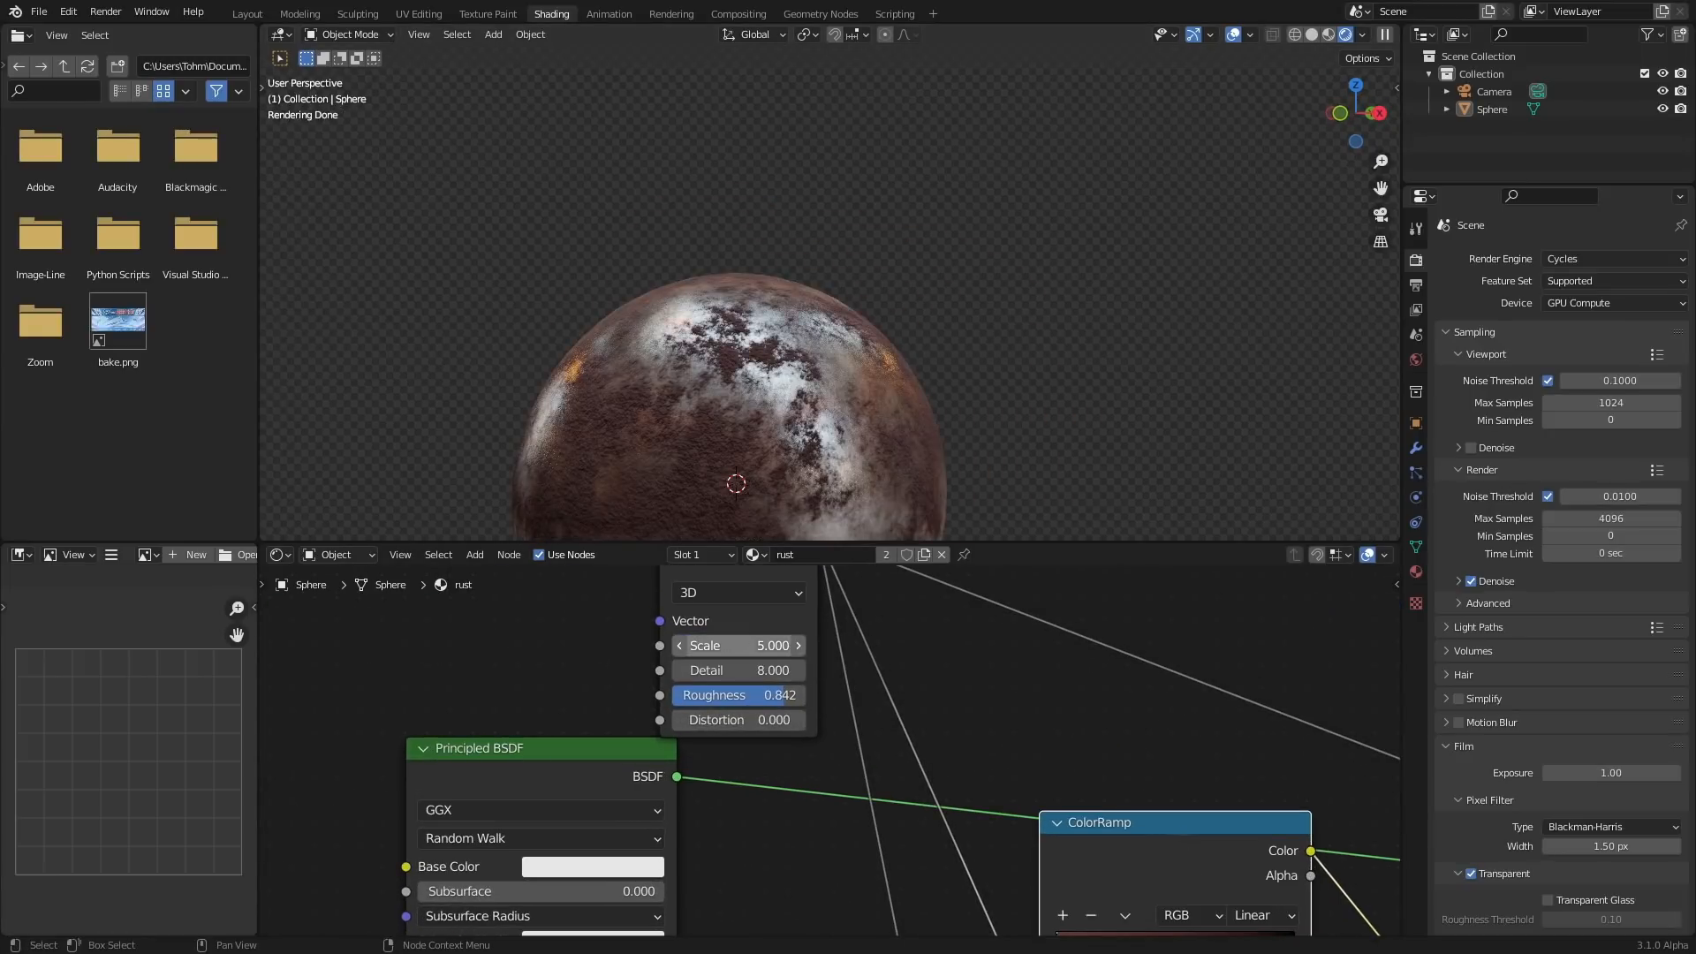
scroll(804, 322, "down", 3)
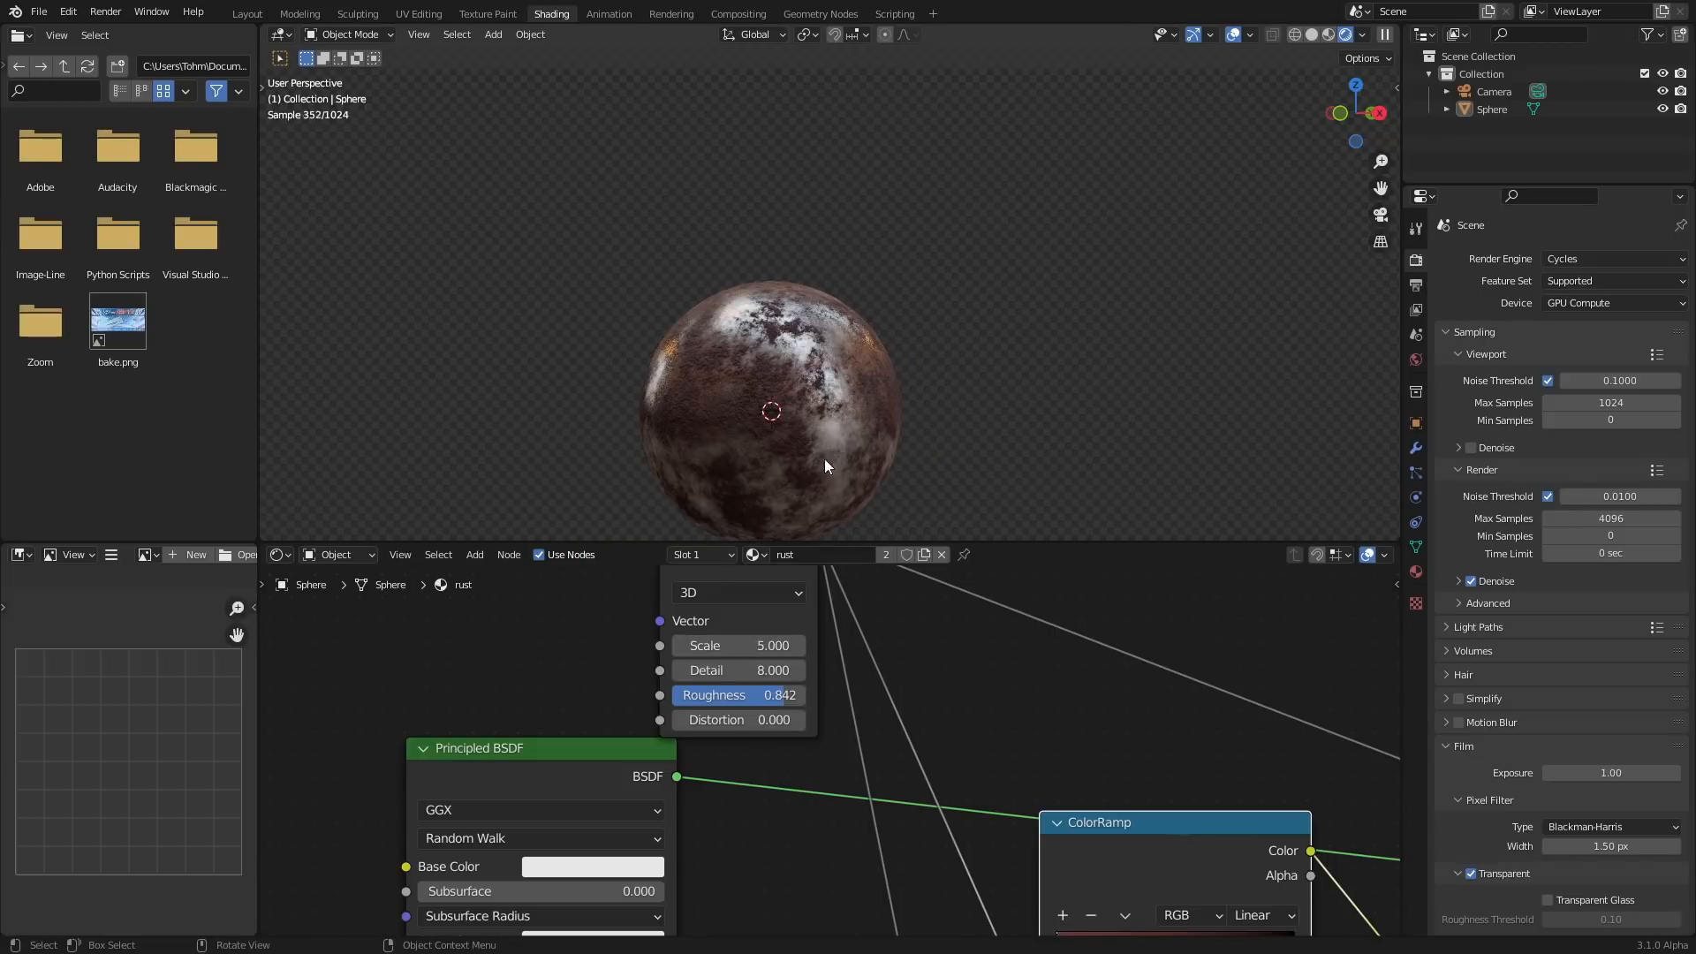
Change the mask ColorRamp's black stop to light grey with value 0.519 and inspect the surface up close.
middle_click_drag(939, 678, 293, 647)
scroll(671, 362, "up", 4)
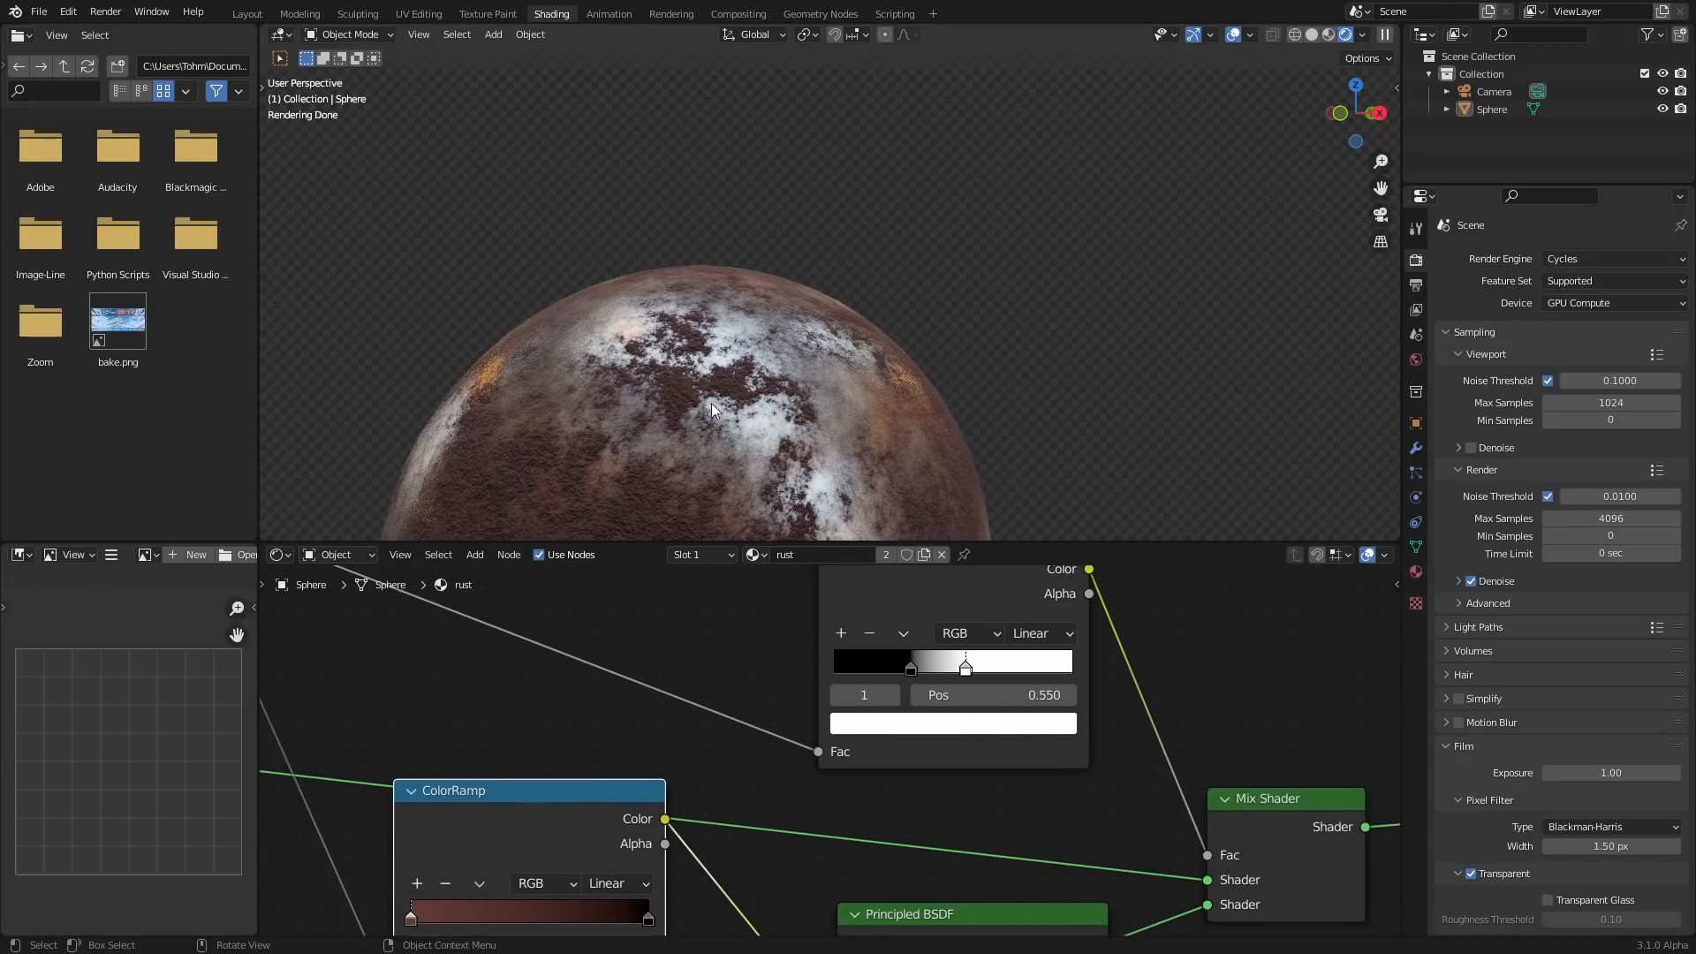
scroll(842, 397, "up", 2)
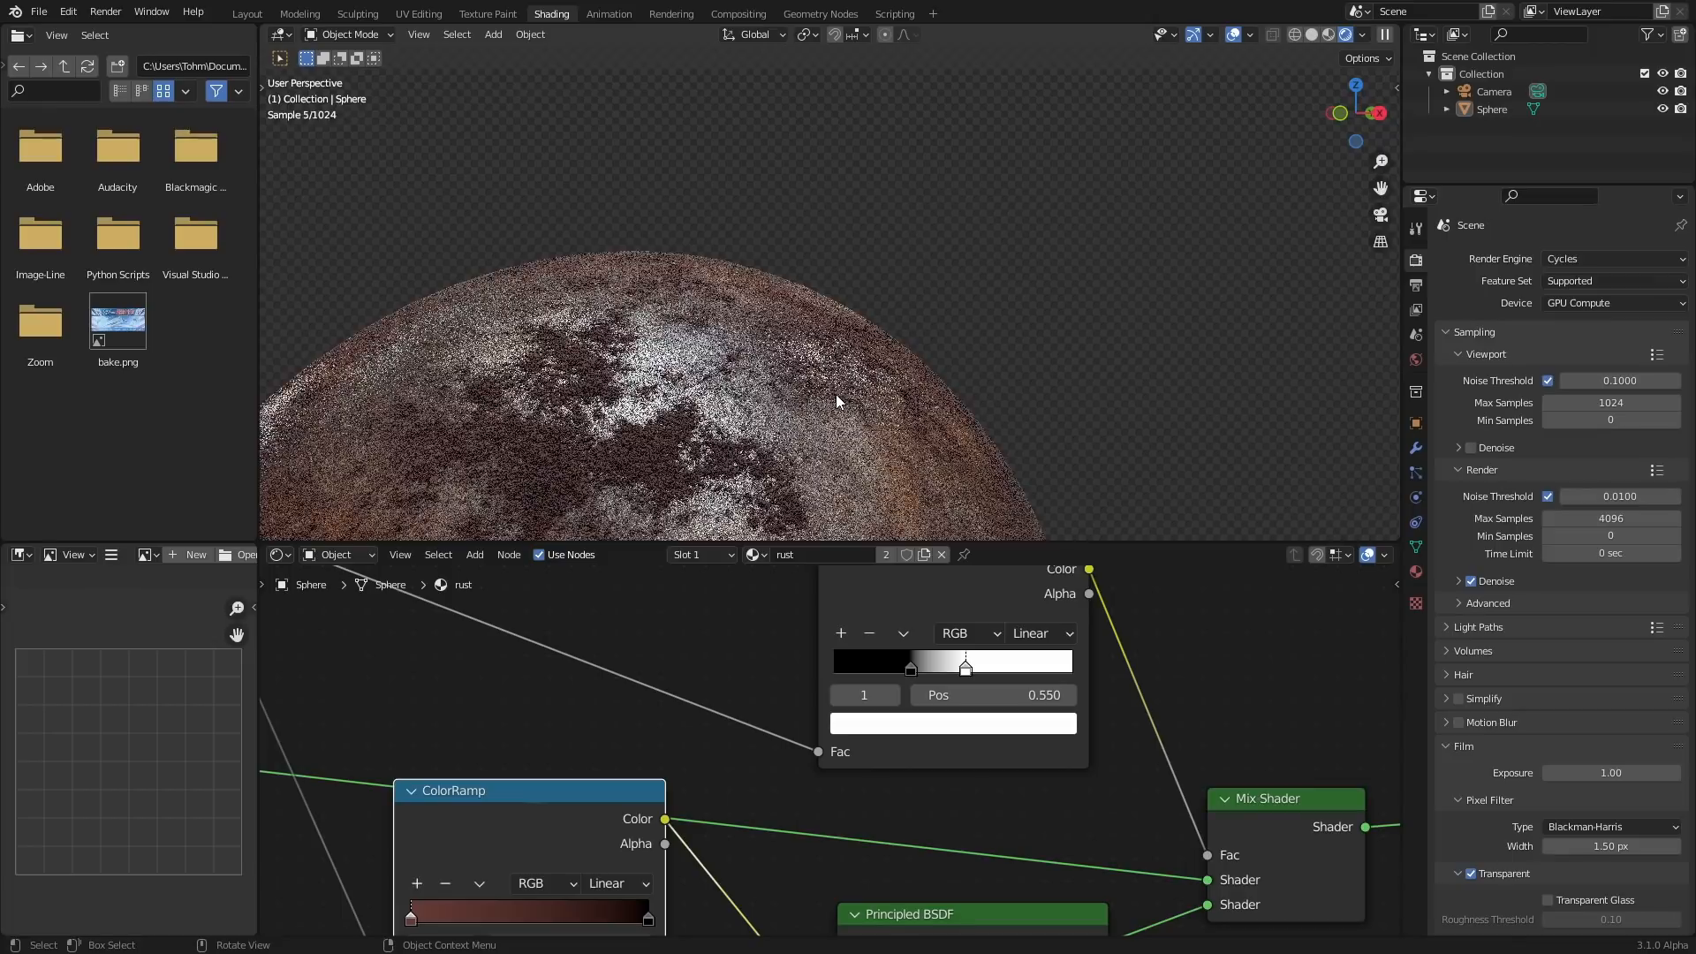
left_click(839, 696)
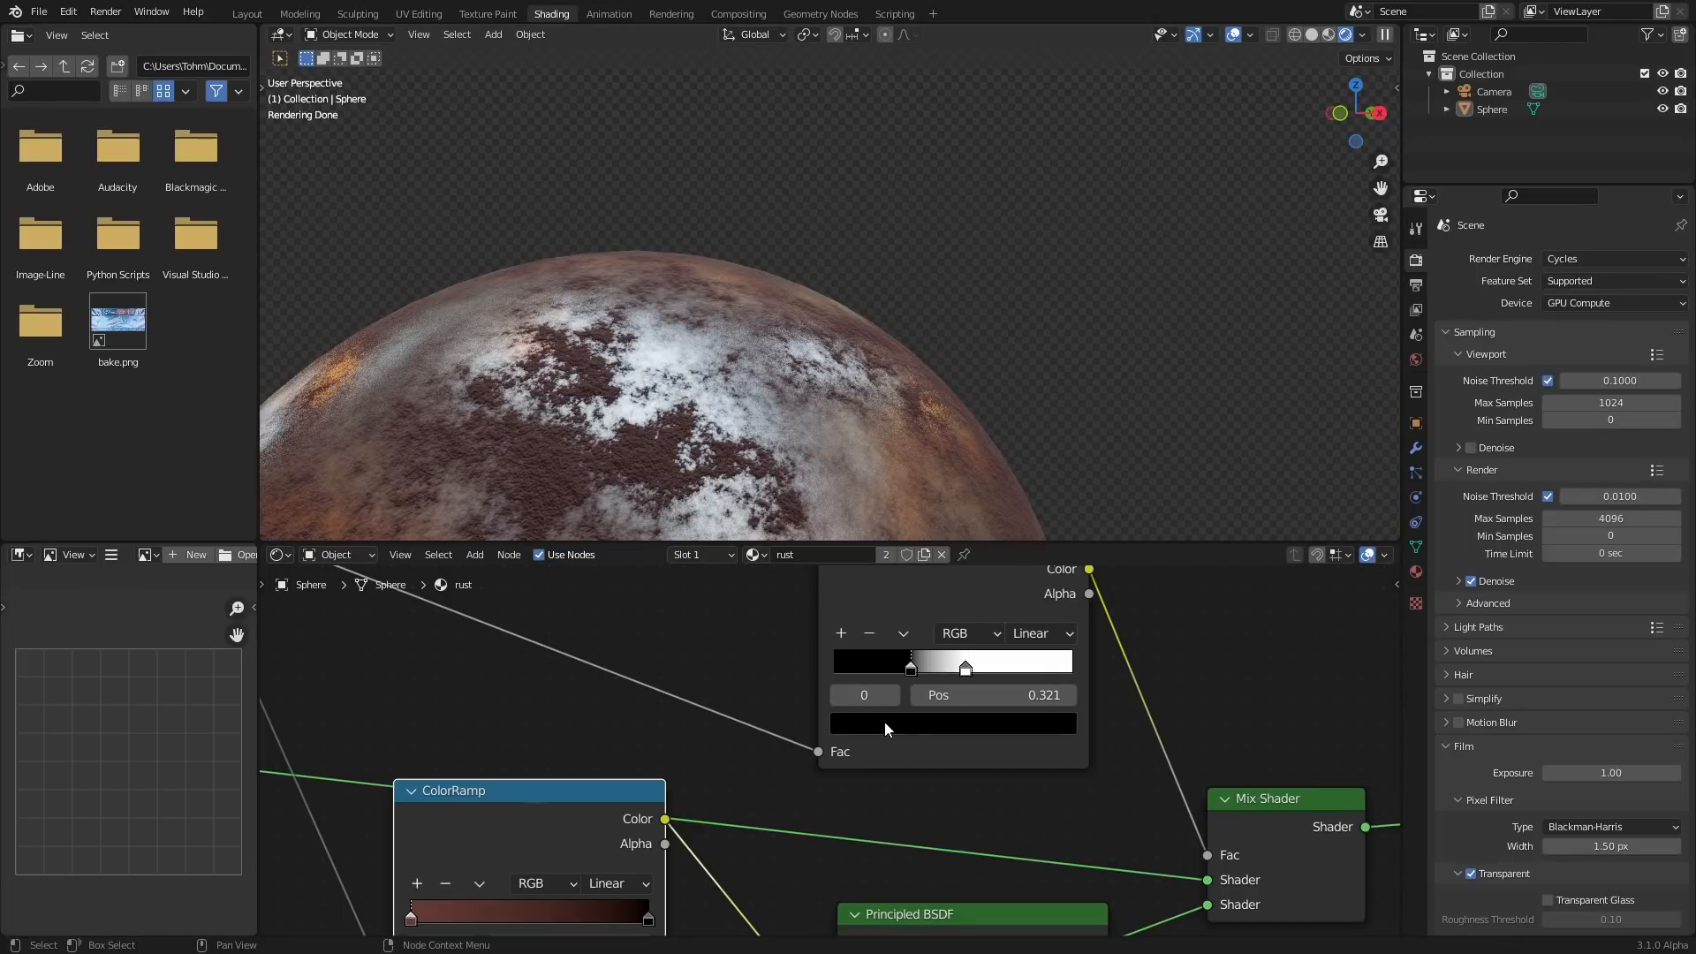
left_click(884, 723)
left_click_drag(1026, 559, 1025, 440)
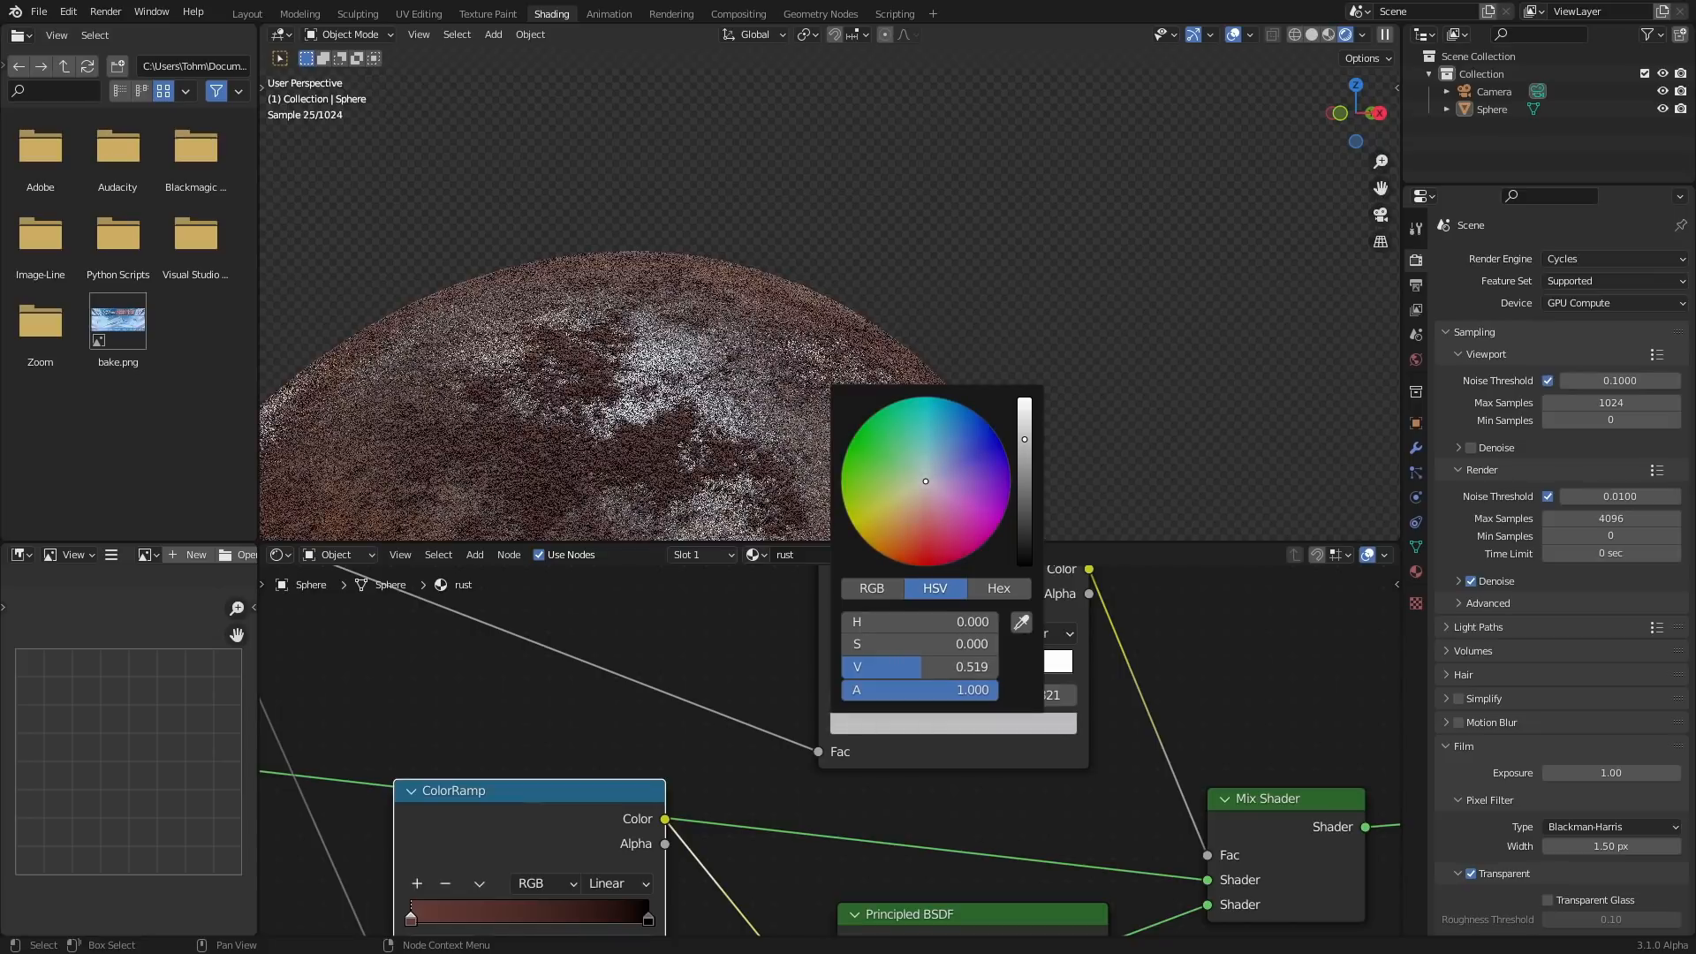
scroll(662, 370, "up", 2)
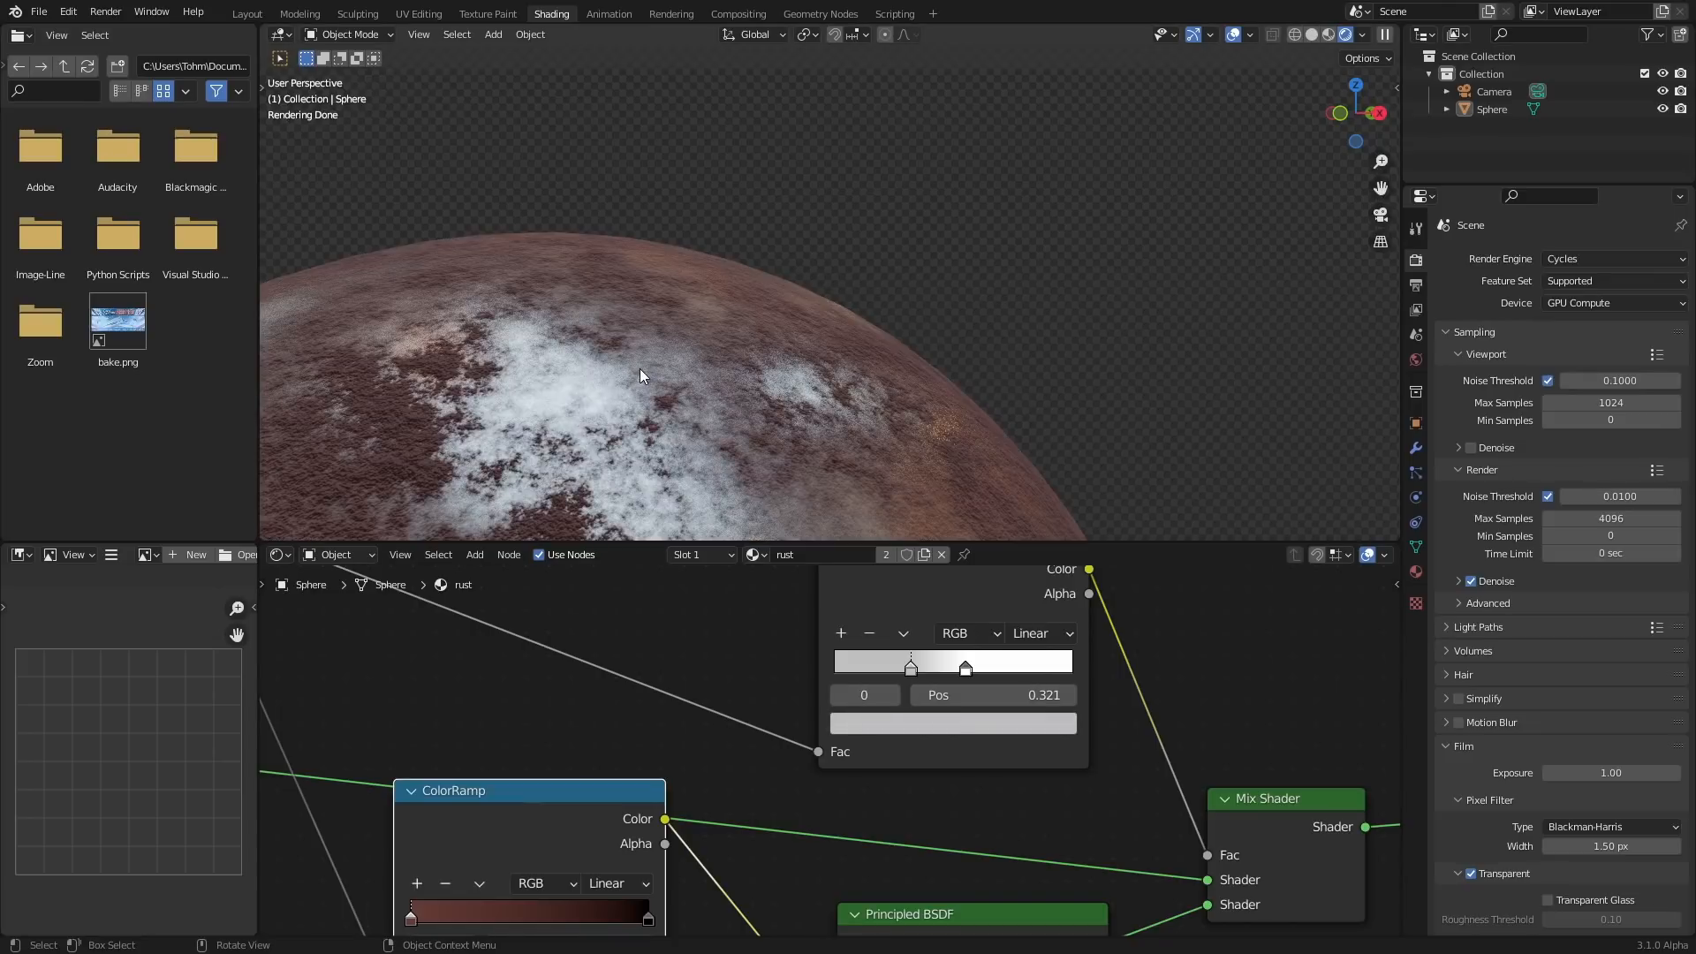
Undo the mask ColorRamp's light-grey stop change.
scroll(697, 365, "down", 6)
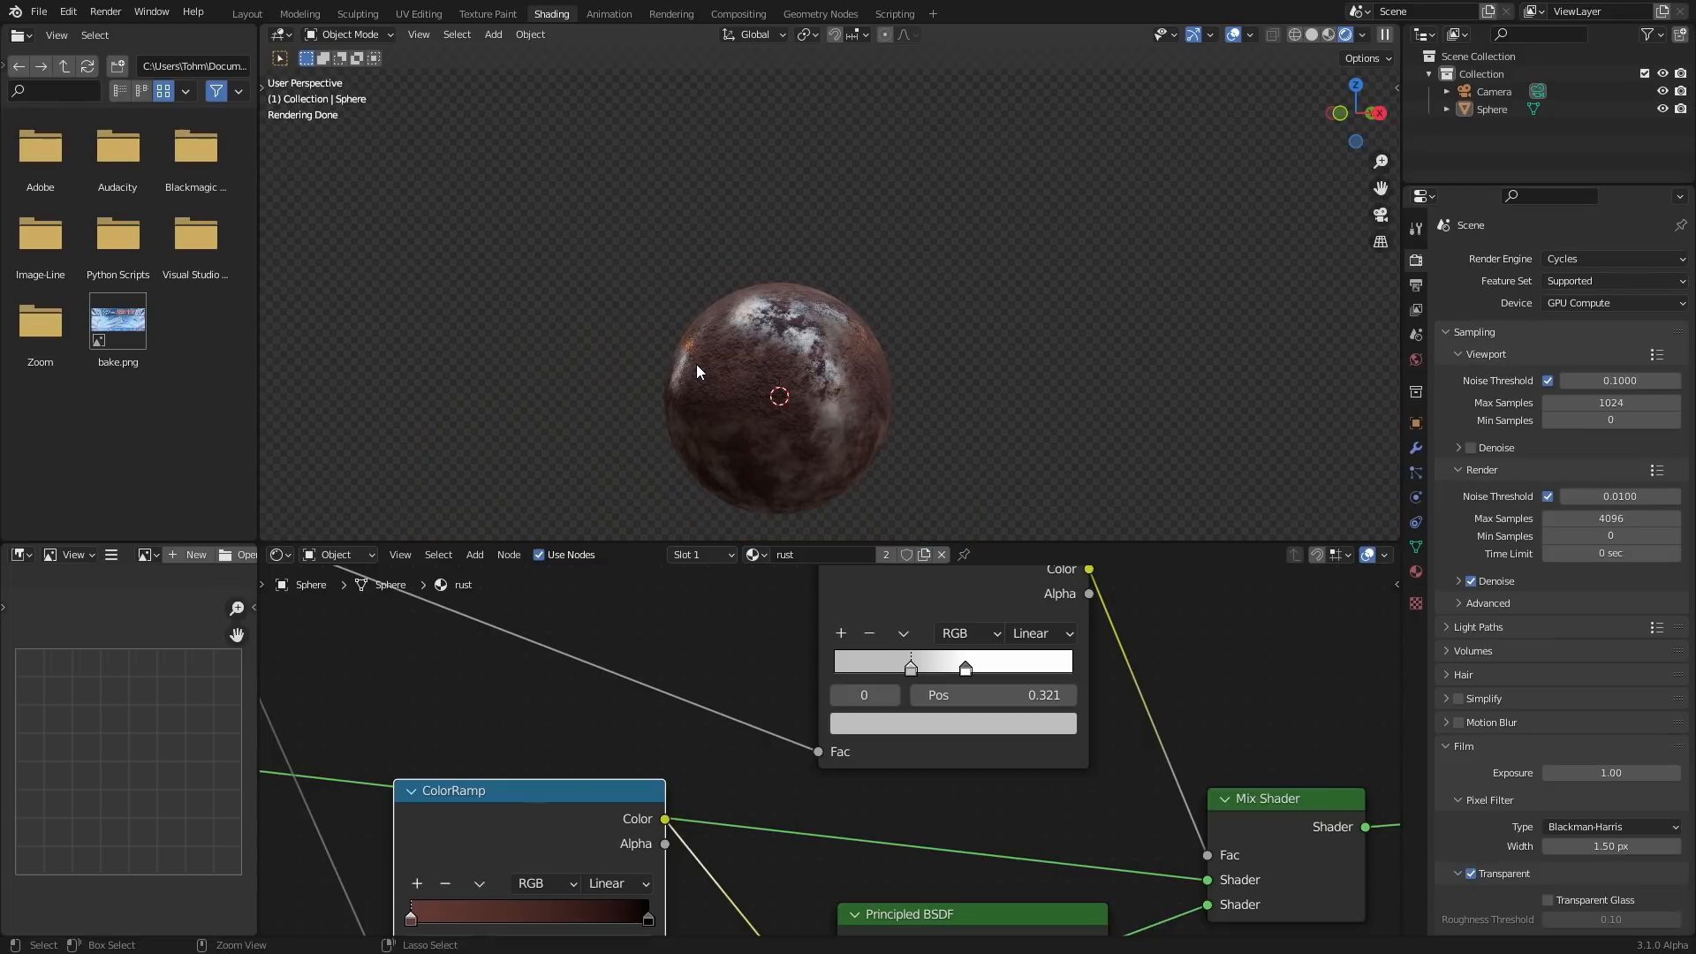
key("ctrl+z")
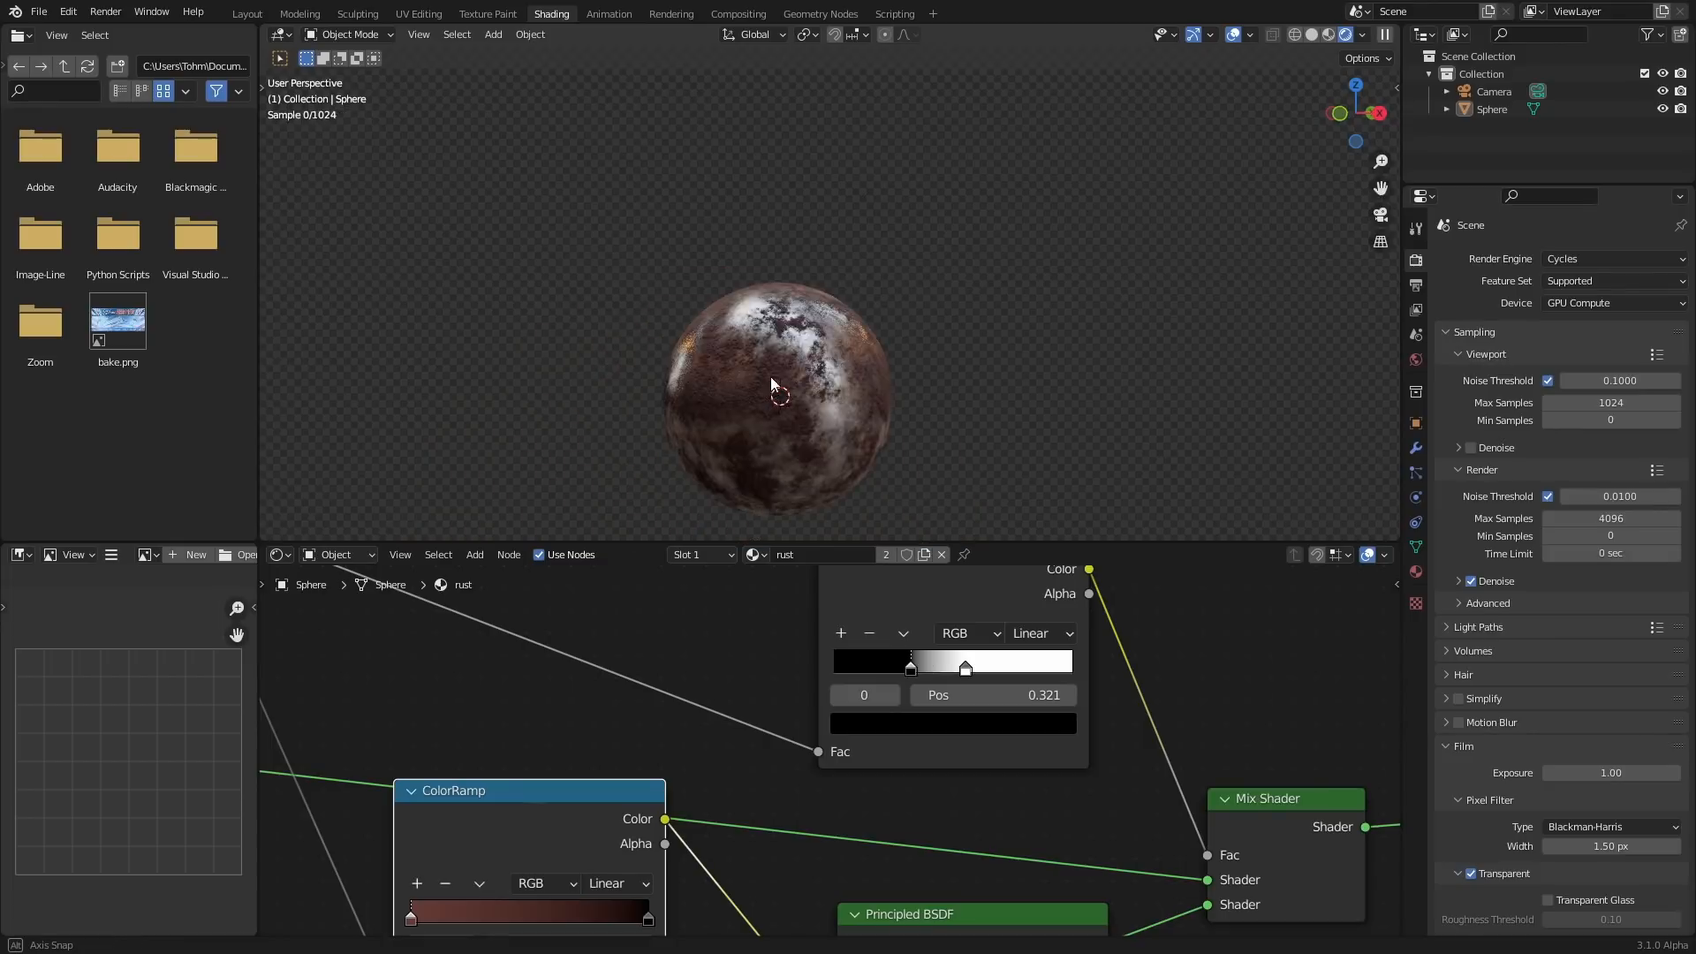
middle_click_drag(770, 385, 691, 397)
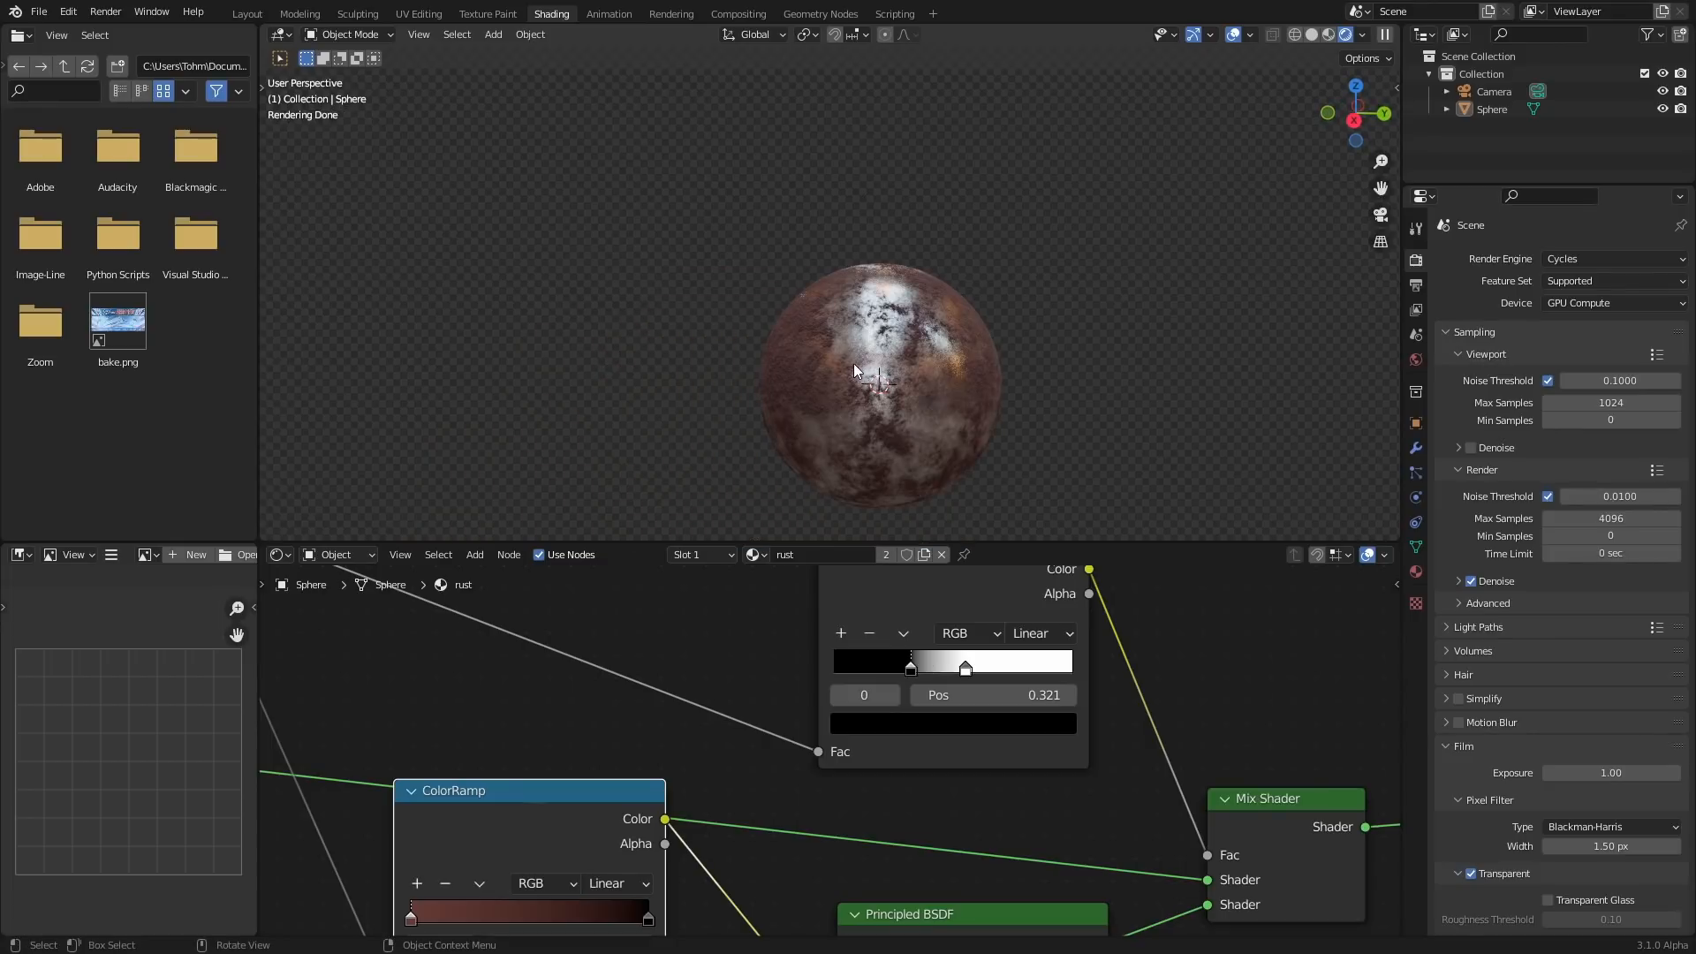
Add a monkey mesh with level 2 subdivision and move it about 4.4 m along X, beside the sphere.
scroll(841, 379, "down", 5)
middle_click_drag(892, 358, 749, 267, "shift")
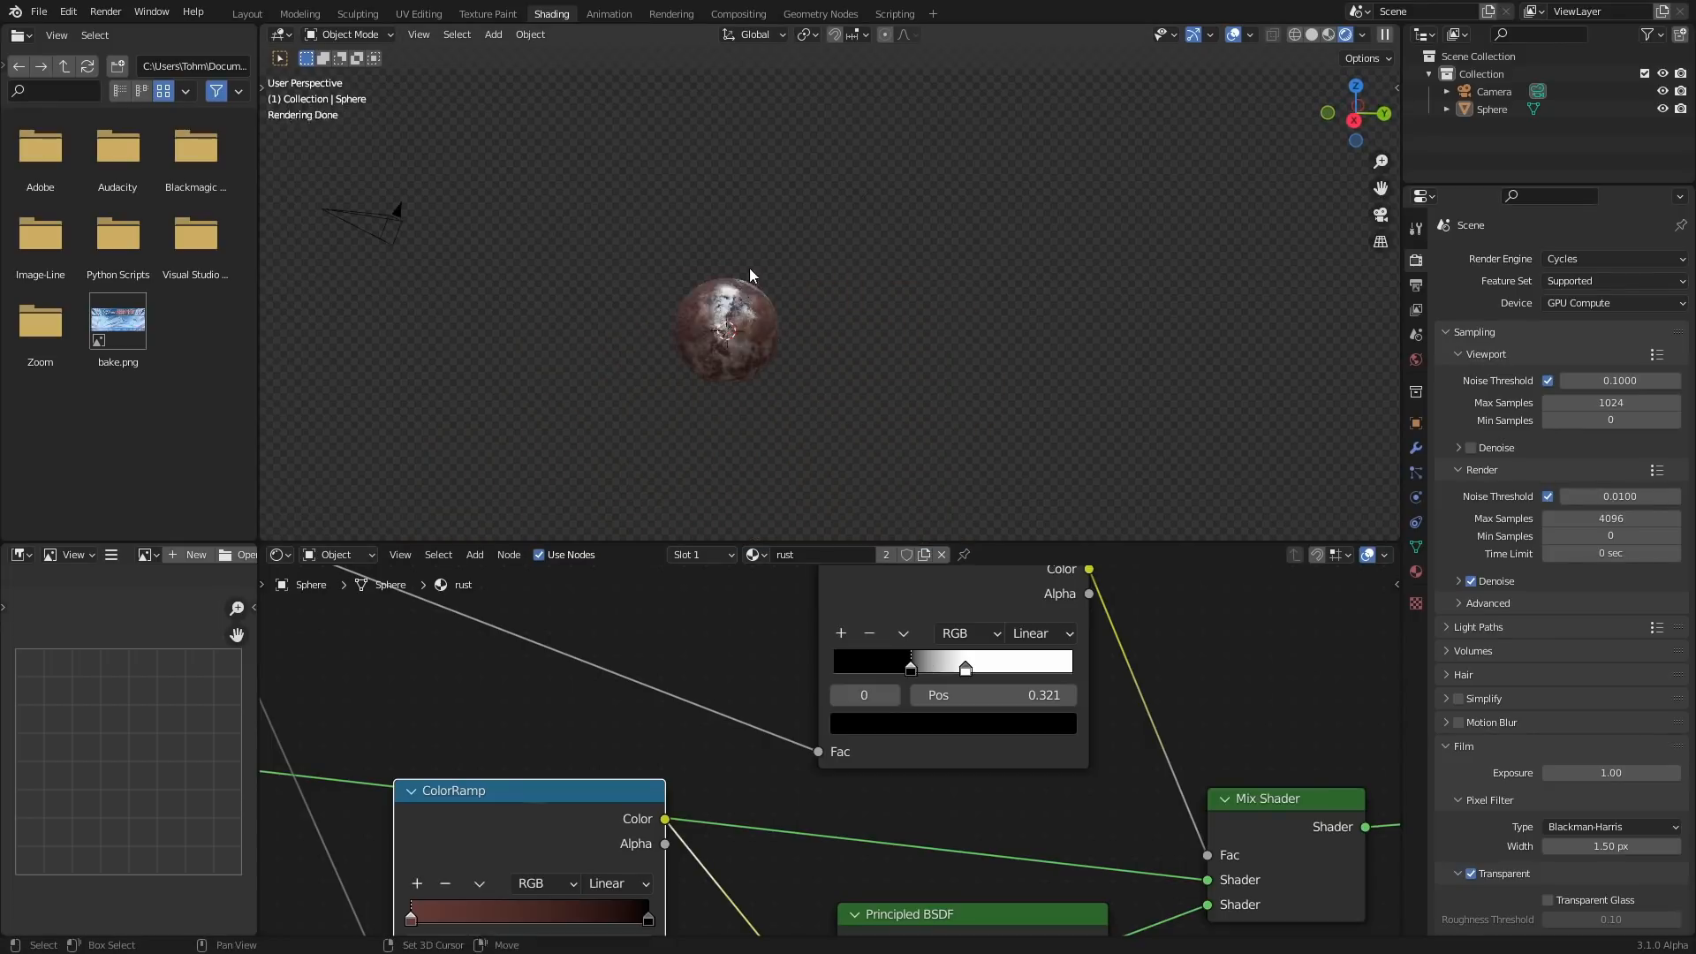
key("shift+a")
left_click(830, 431)
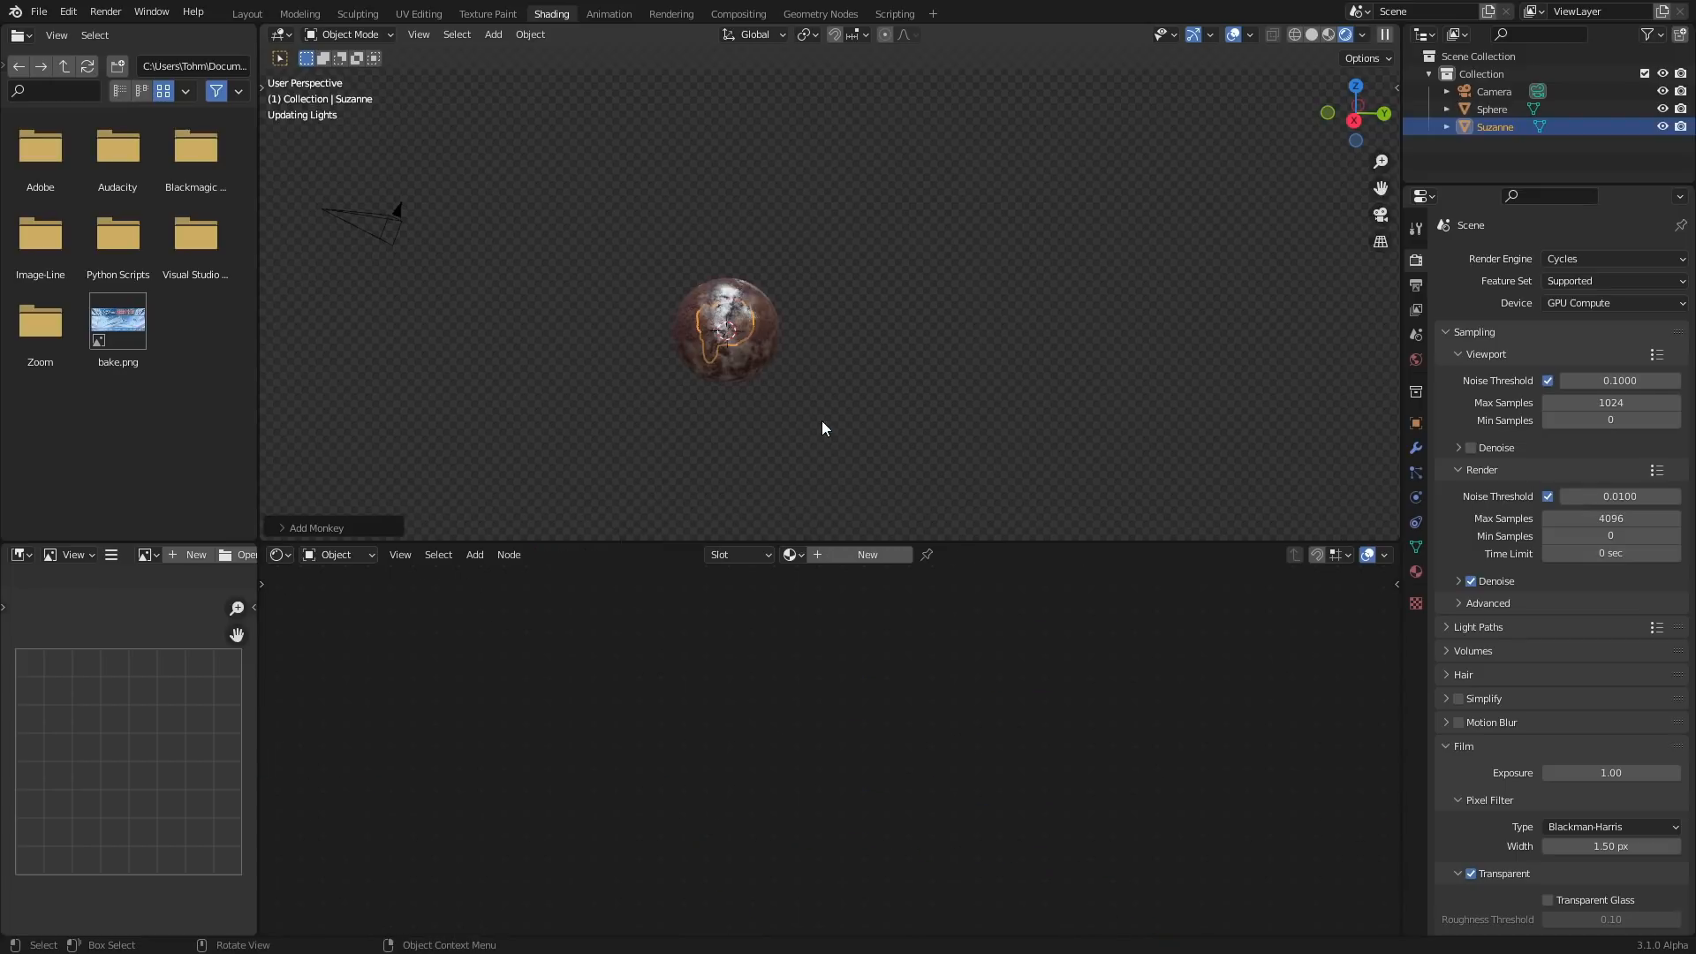
key("ctrl+2")
middle_click_drag(803, 395, 859, 320)
key("g")
key("x")
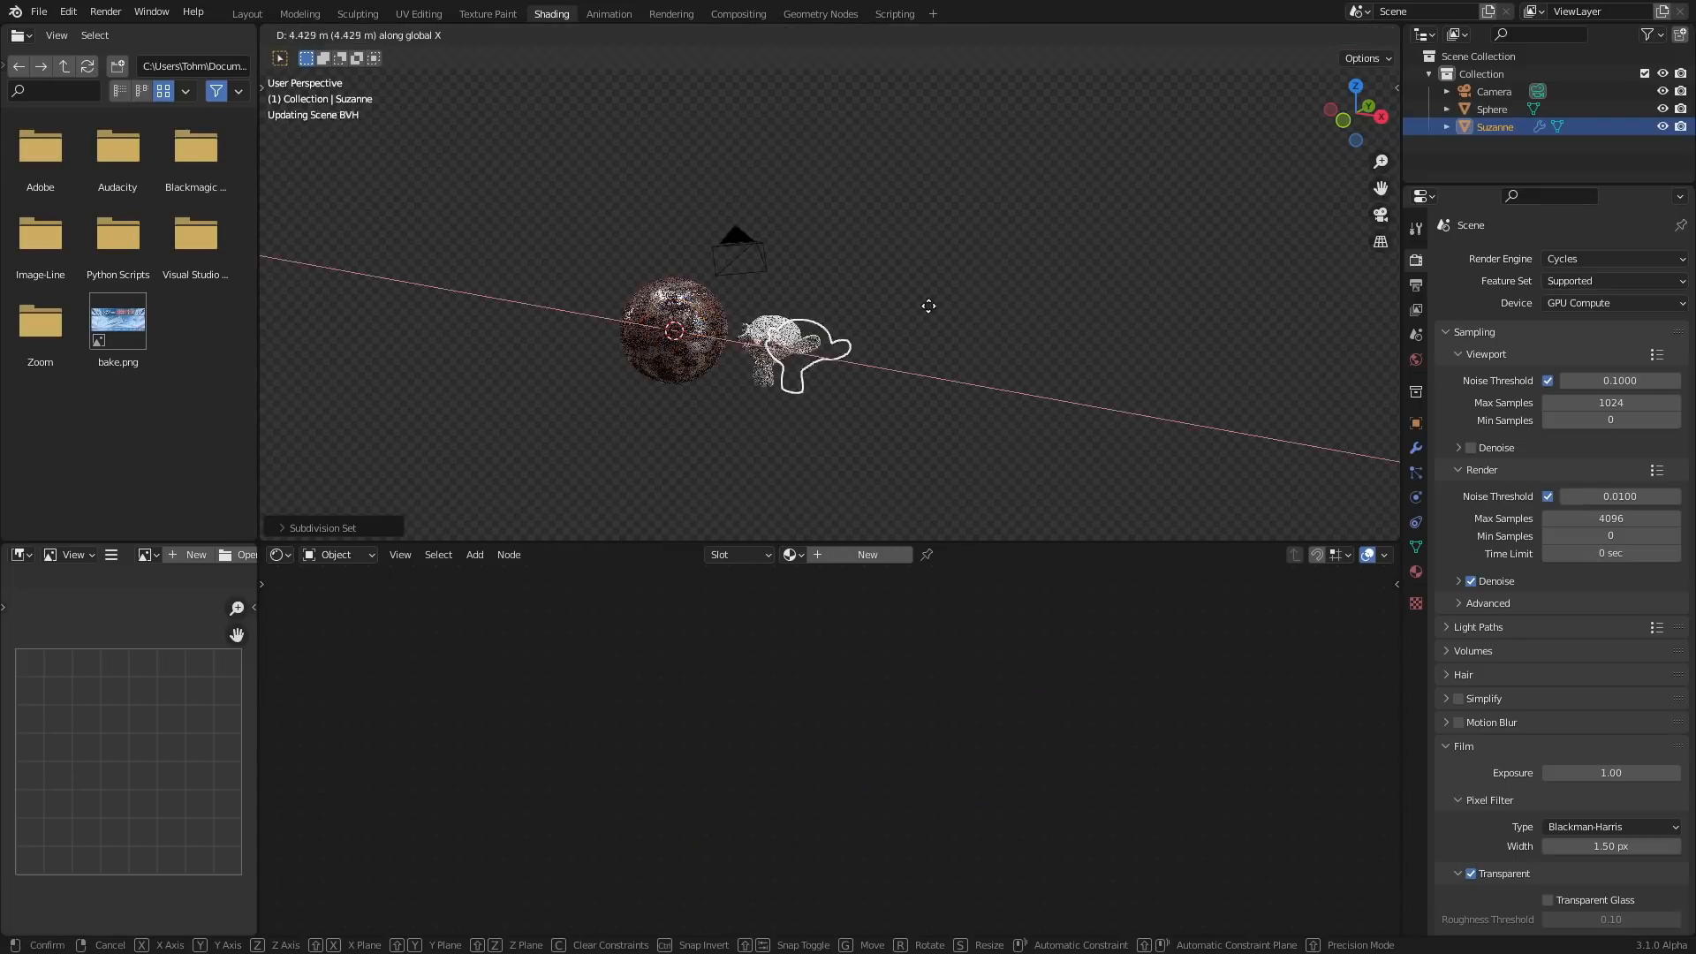
left_click(928, 306)
Shade the monkey smooth, assign it the existing rust material and inspect the surface.
scroll(887, 378, "up", 3)
right_click(788, 433)
left_click(786, 433)
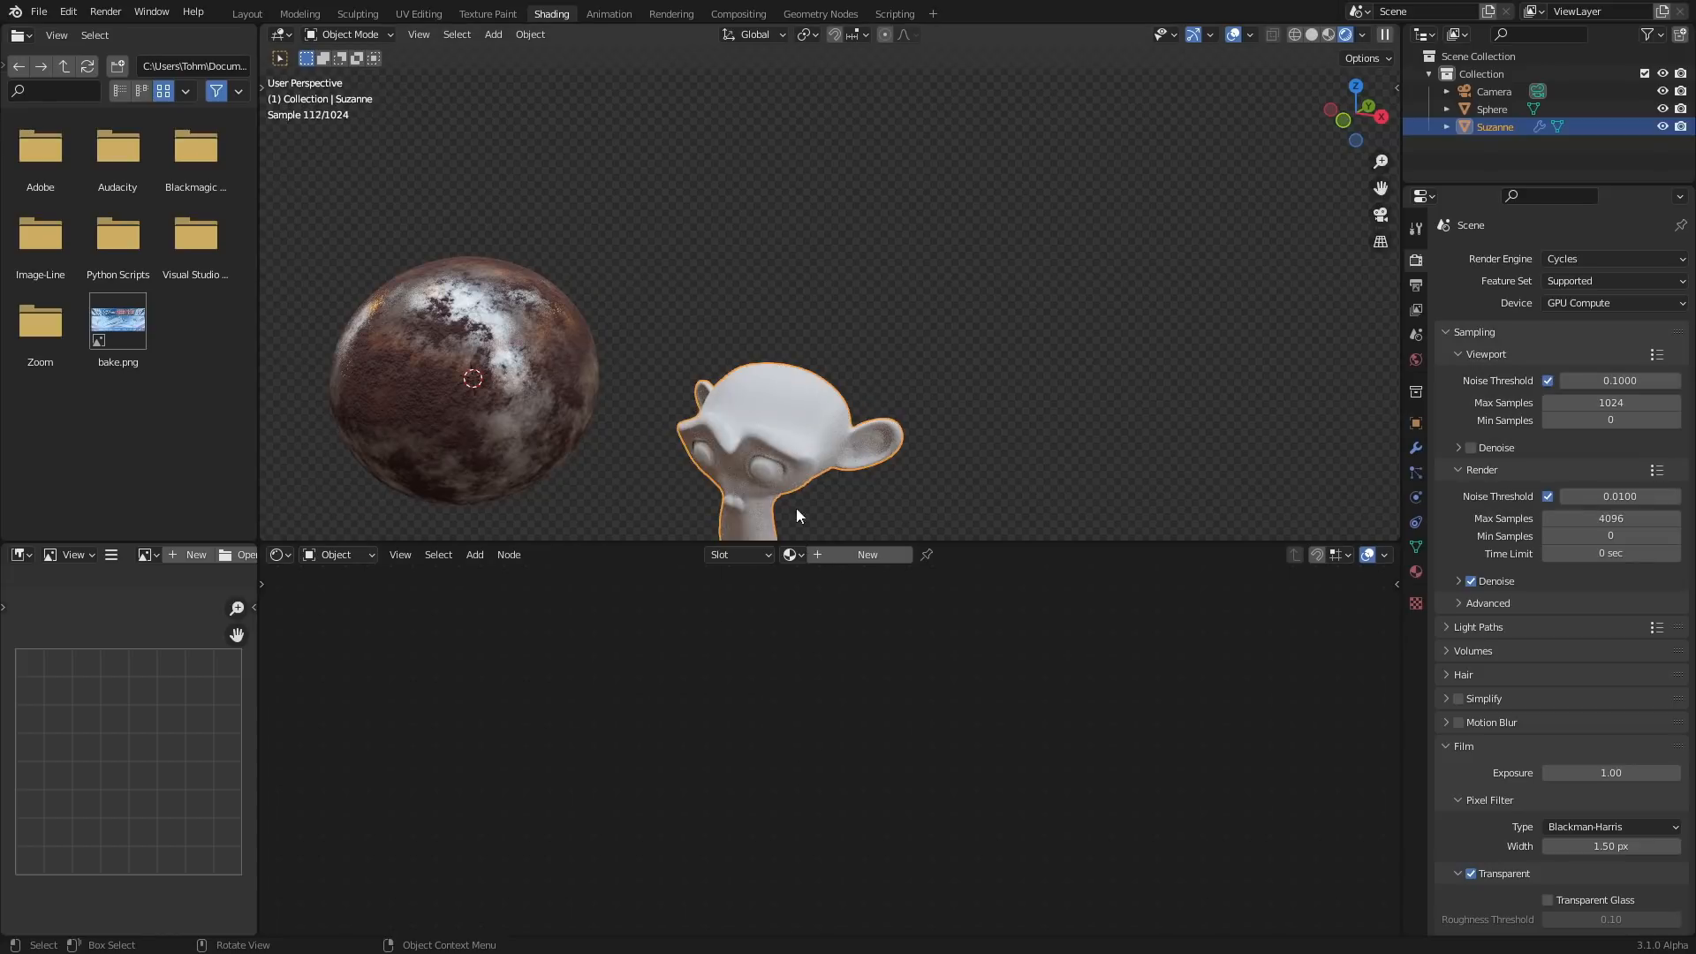
left_click(798, 558)
left_click(811, 598)
middle_click_drag(778, 371, 789, 203, "shift")
scroll(797, 292, "up", 3)
scroll(848, 318, "up", 2)
left_click(908, 353)
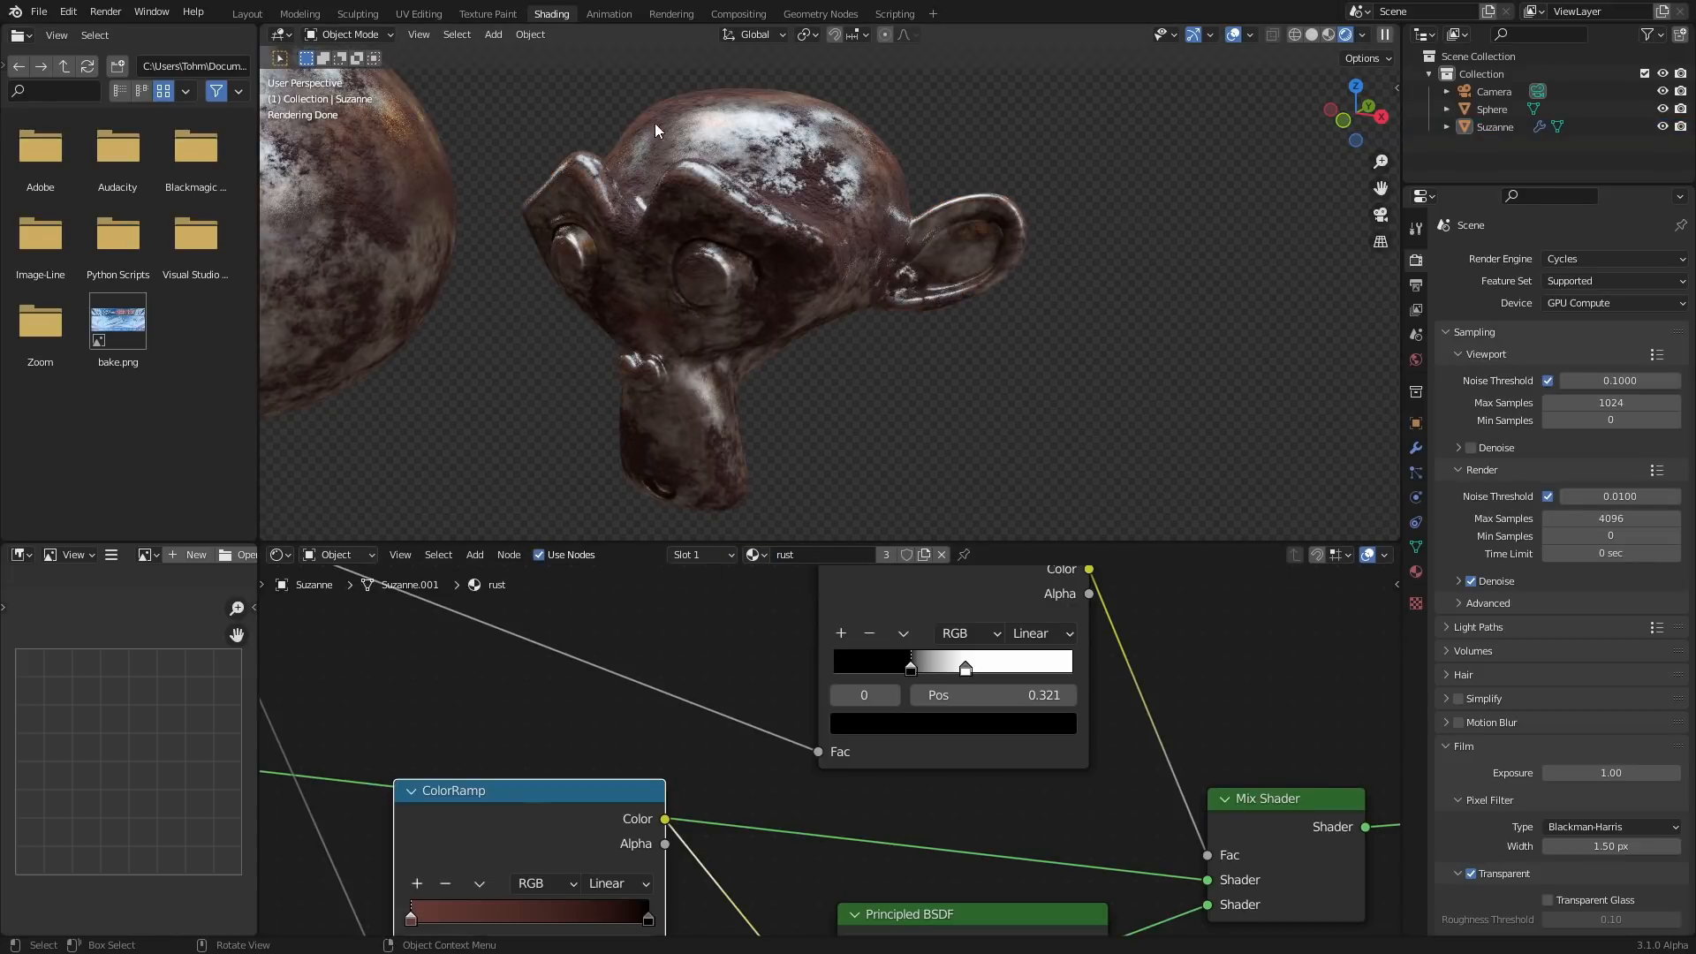
middle_click_drag(756, 219, 659, 241)
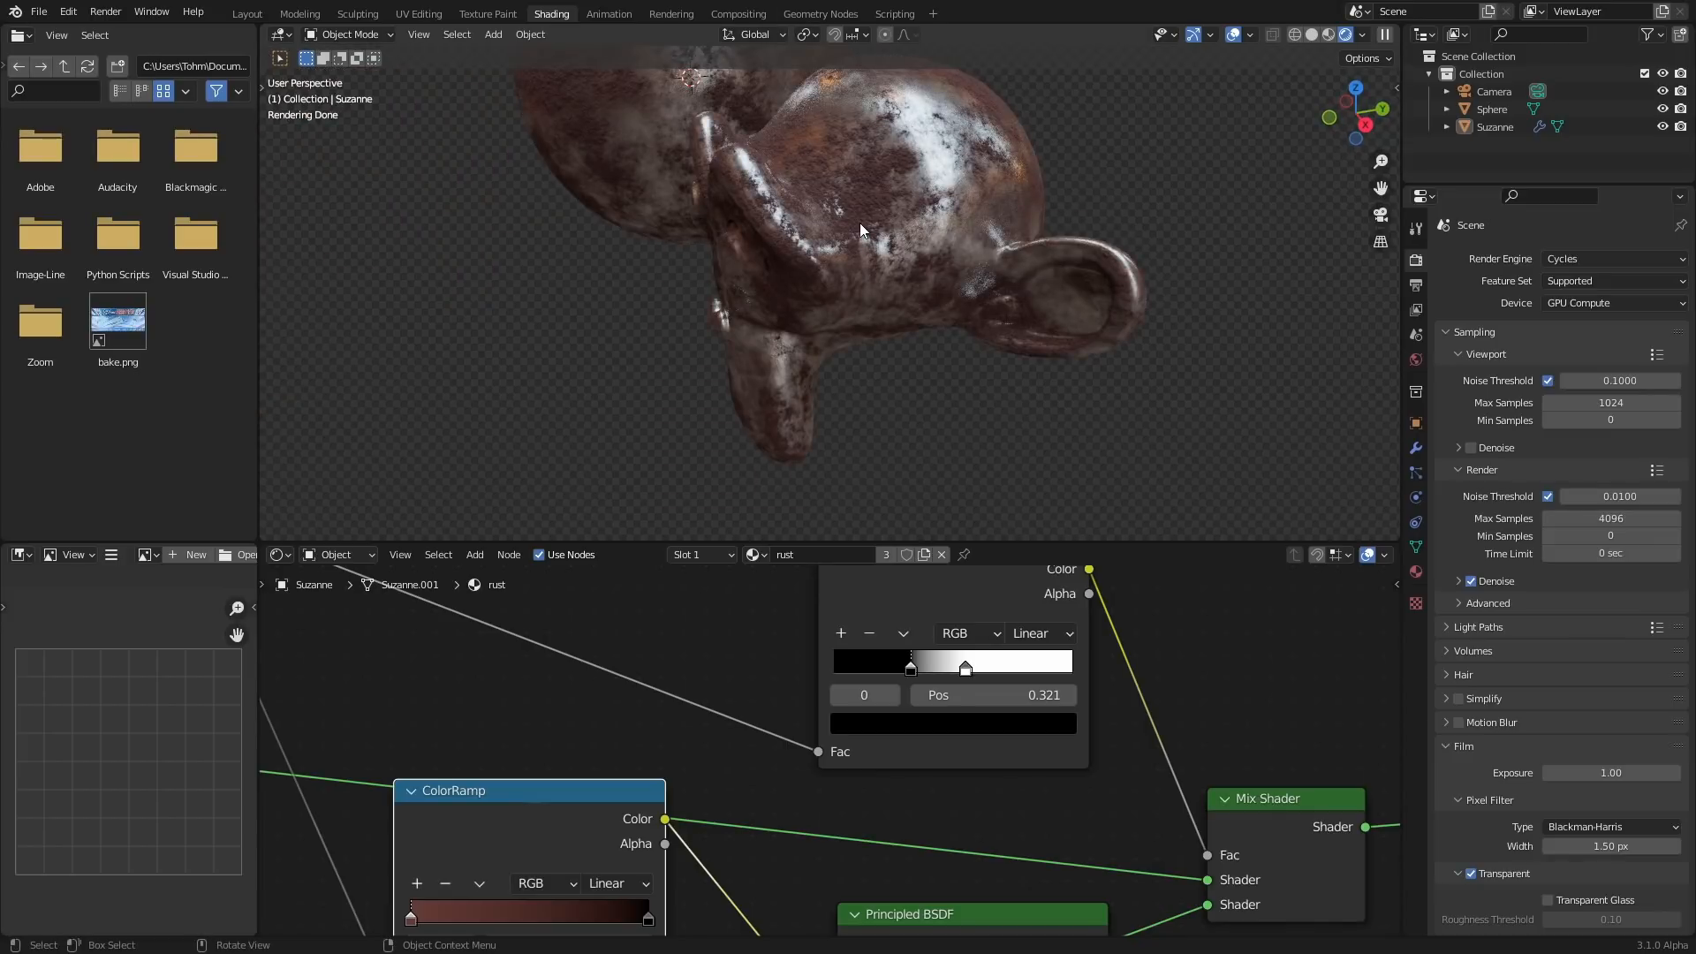
Add an Ambient Occlusion node above the Noise Texture and preview its output on the monkey.
scroll(850, 657, "down", 10)
middle_click_drag(650, 617, 688, 690)
scroll(698, 681, "up", 3)
key("shift+a")
type("a")
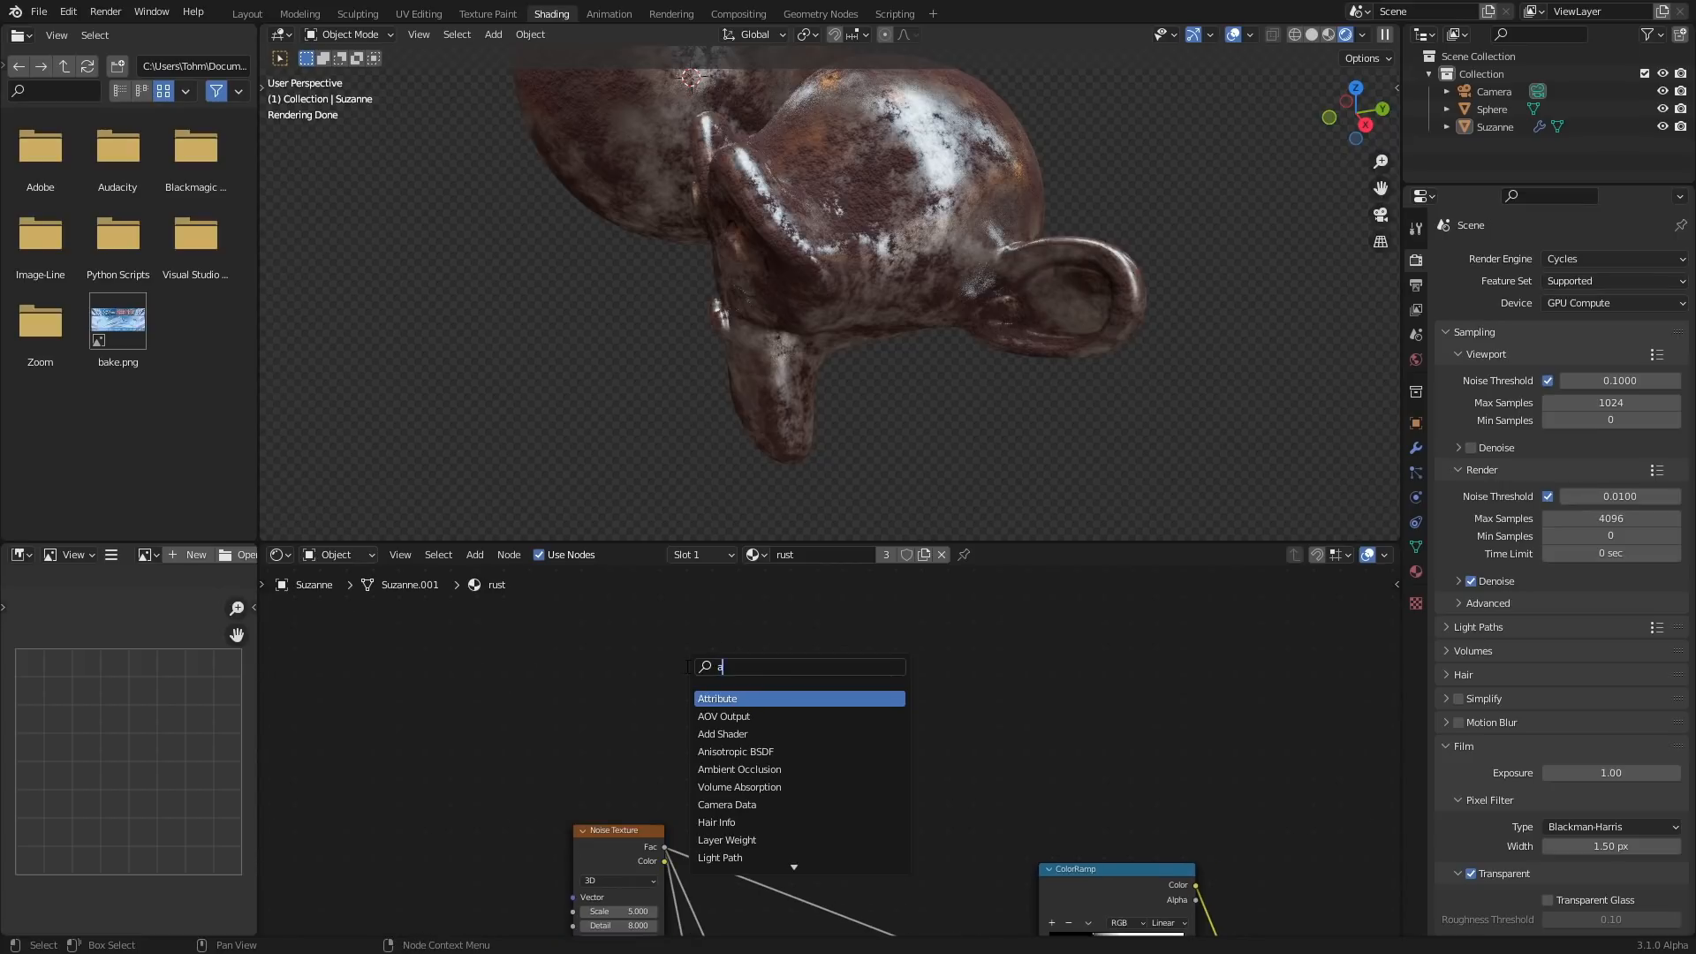
type("mb")
key("Return")
left_click(625, 678)
left_click(626, 679, "ctrl+shift")
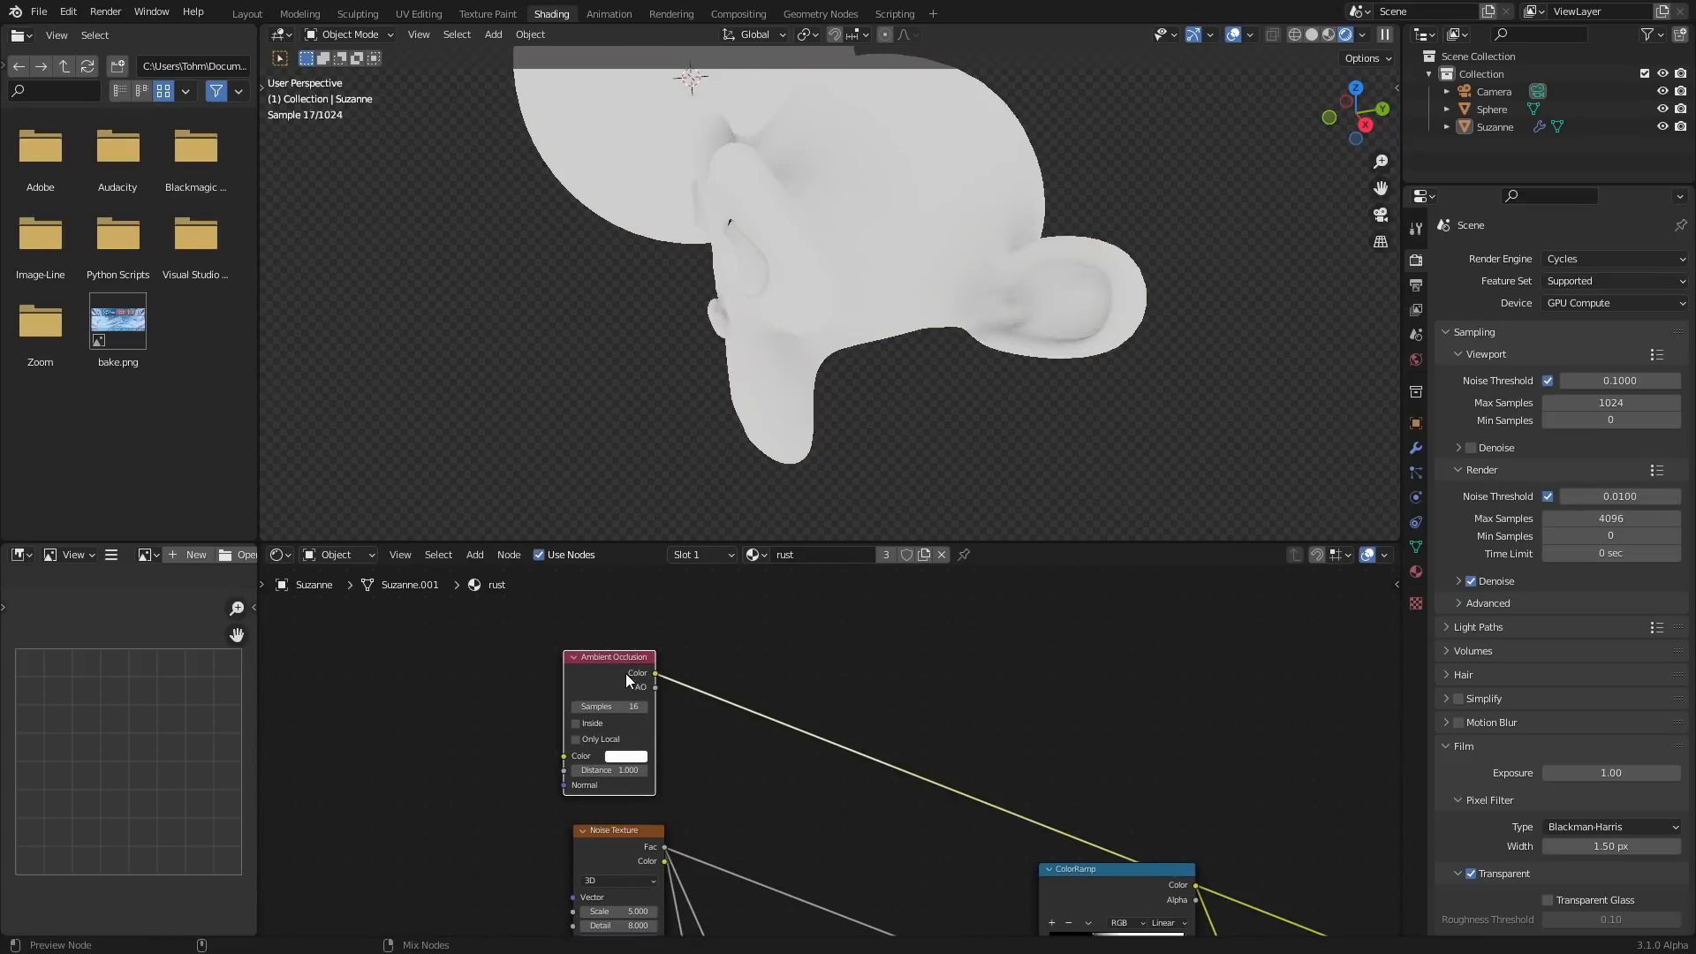
scroll(794, 250, "up", 4)
middle_click_drag(870, 271, 991, 321)
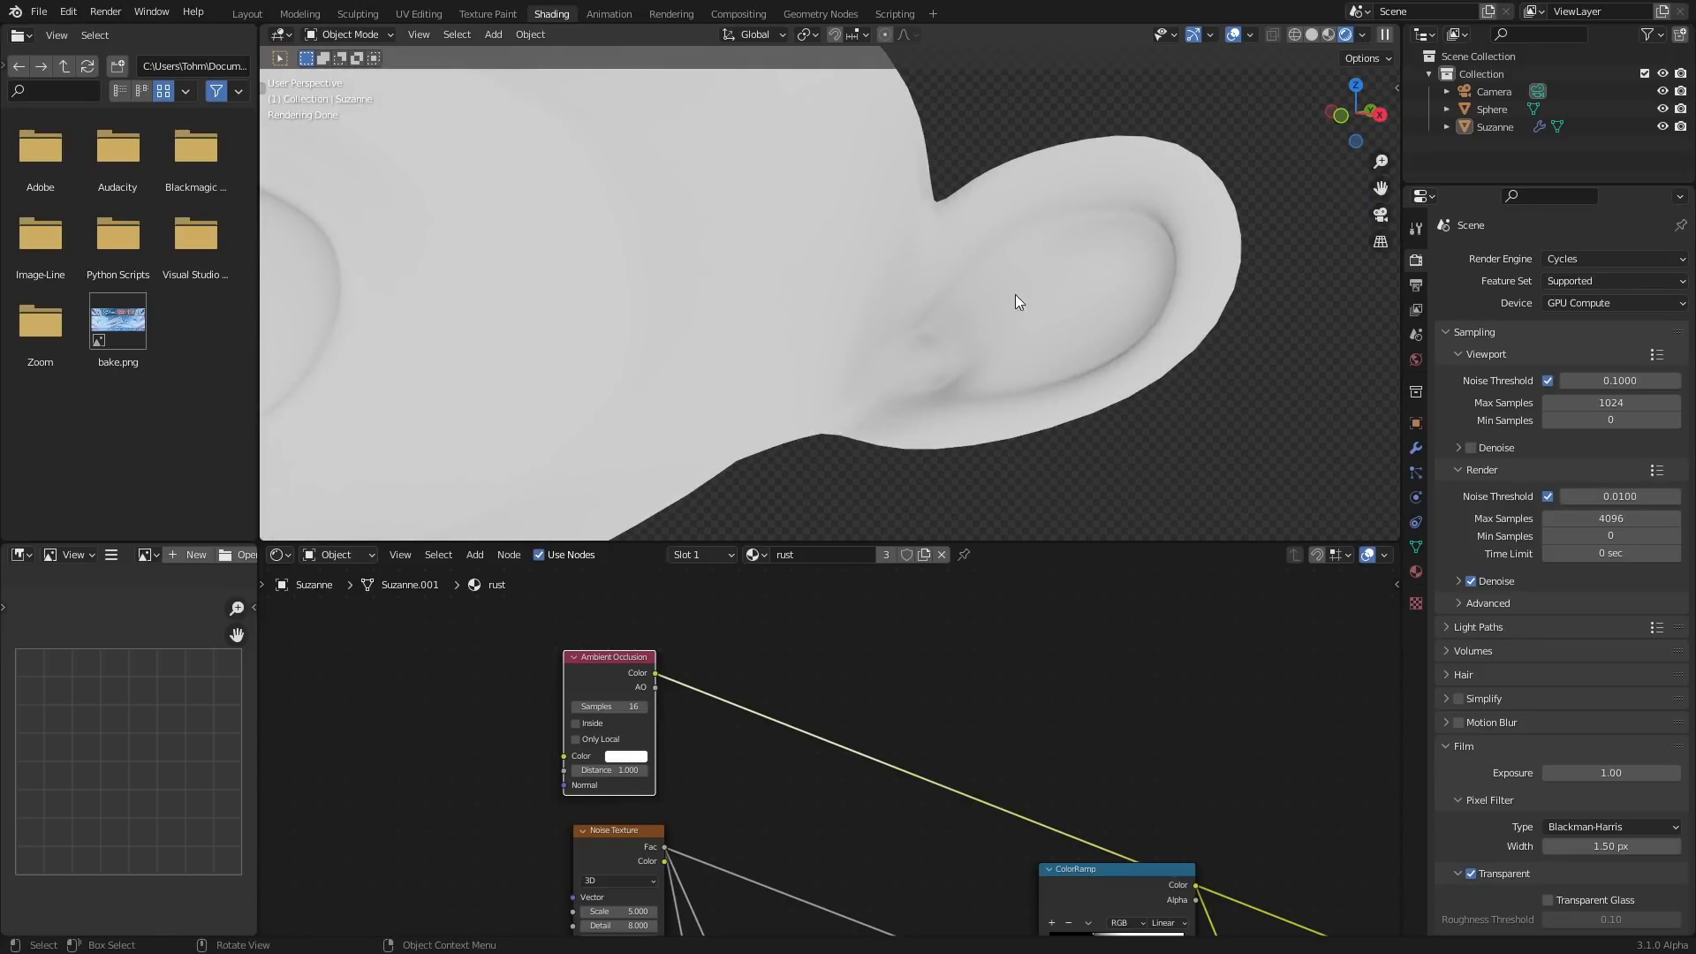
scroll(819, 273, "down", 5)
middle_click_drag(776, 284, 922, 273)
Insert a ColorRamp after the Ambient Occlusion node and move its black stop to position 0.826.
scroll(781, 719, "up", 2)
key("shift+a")
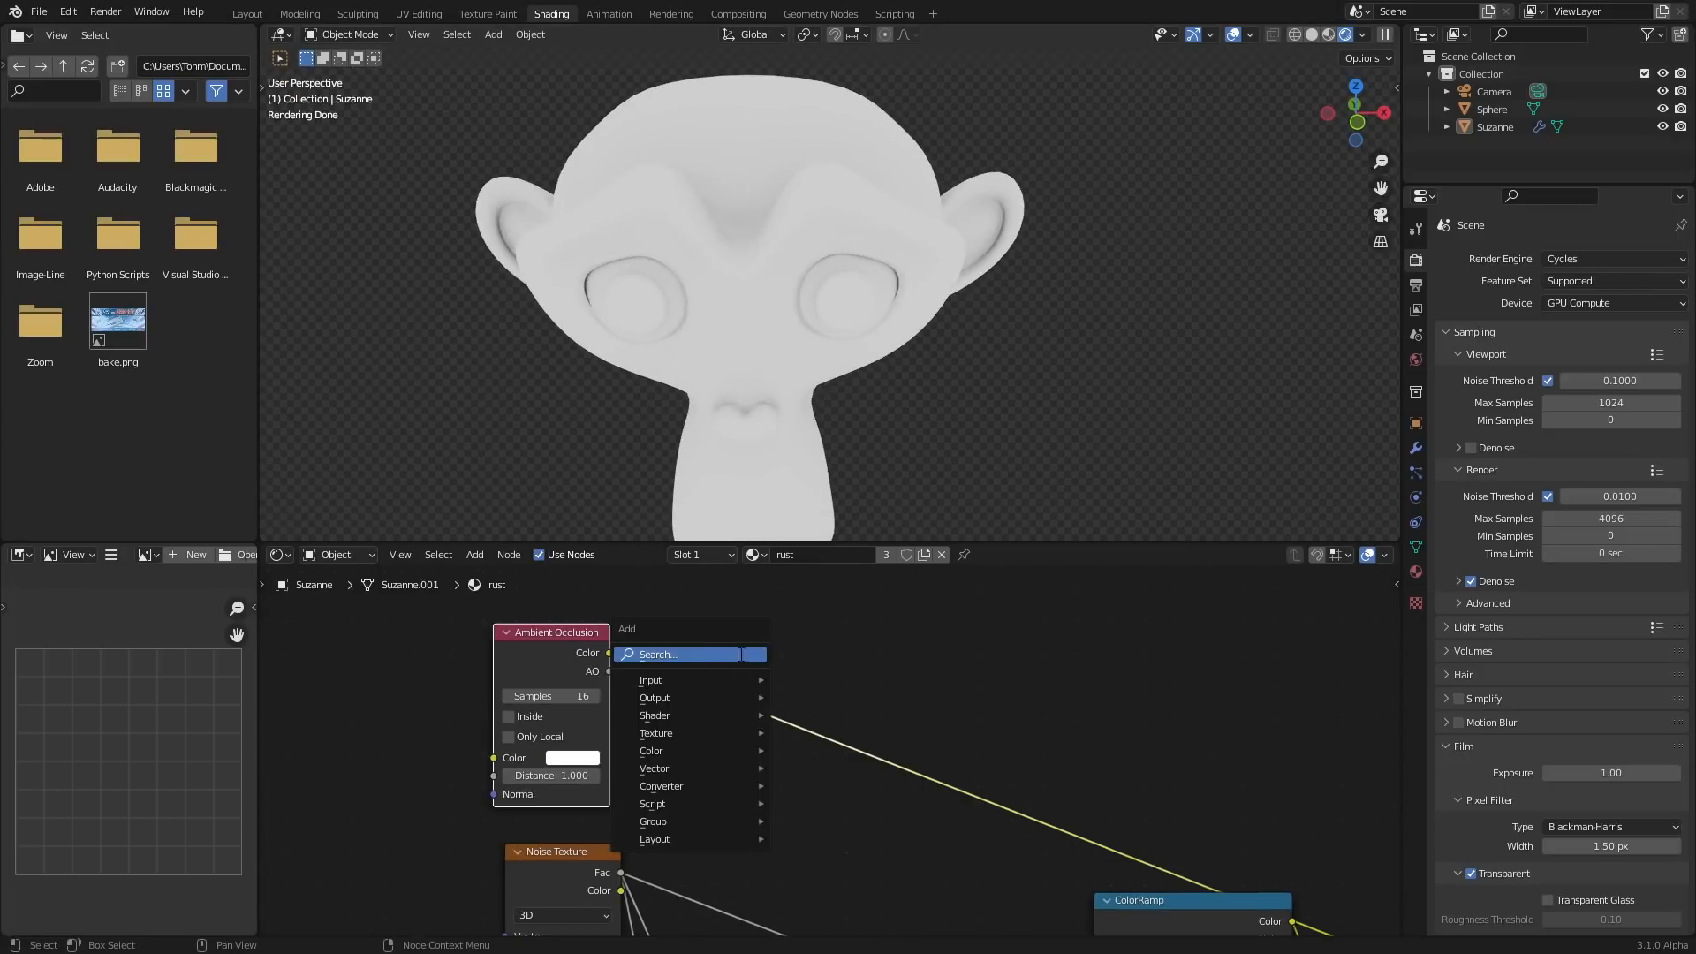
type("color")
key("Return")
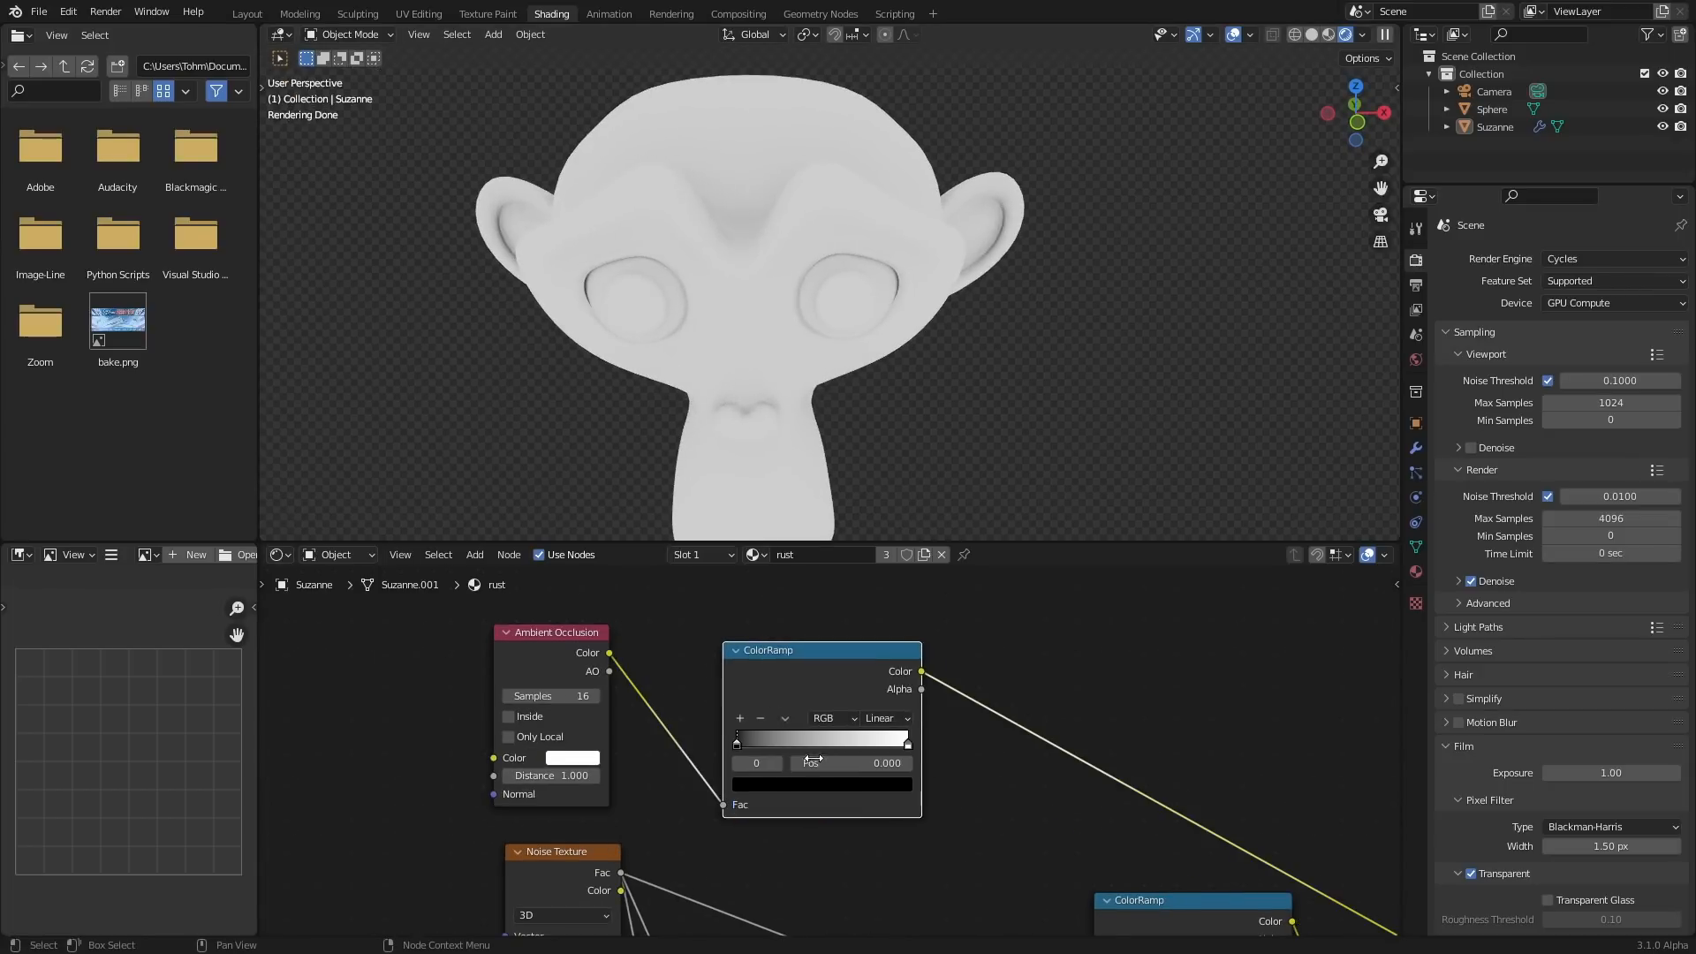
left_click(811, 765)
left_click_drag(811, 765, 885, 765)
middle_click_drag(628, 205, 737, 152)
middle_click_drag(569, 222, 744, 294, "shift")
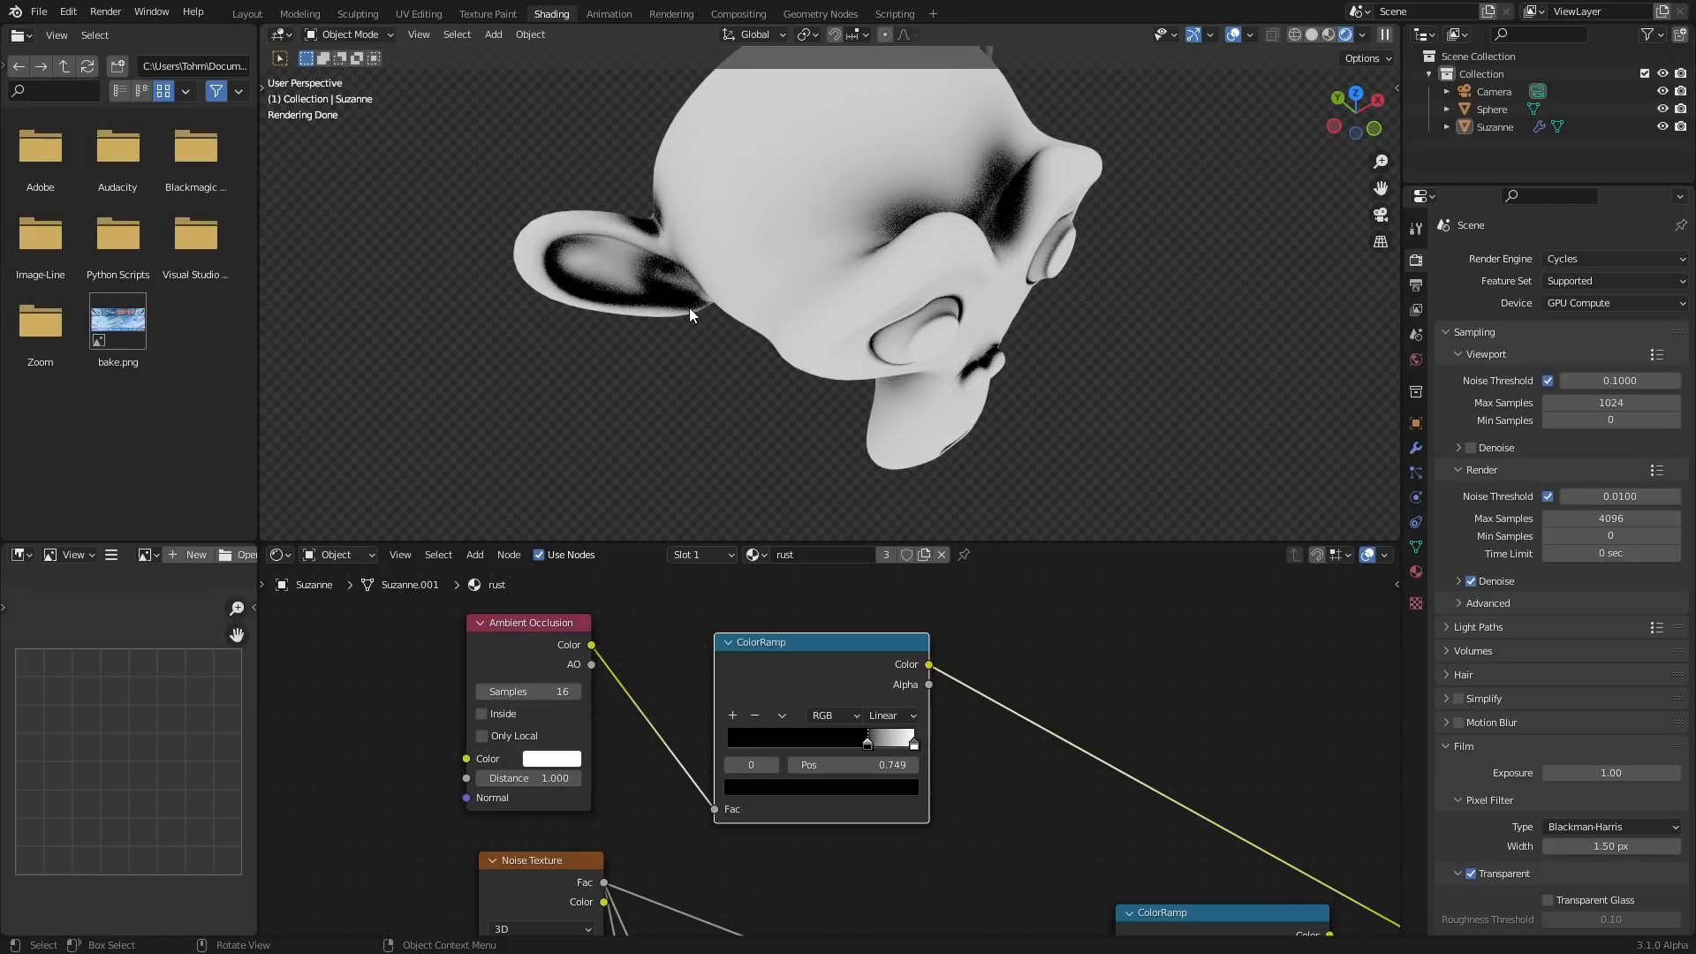
left_click_drag(848, 765, 891, 765)
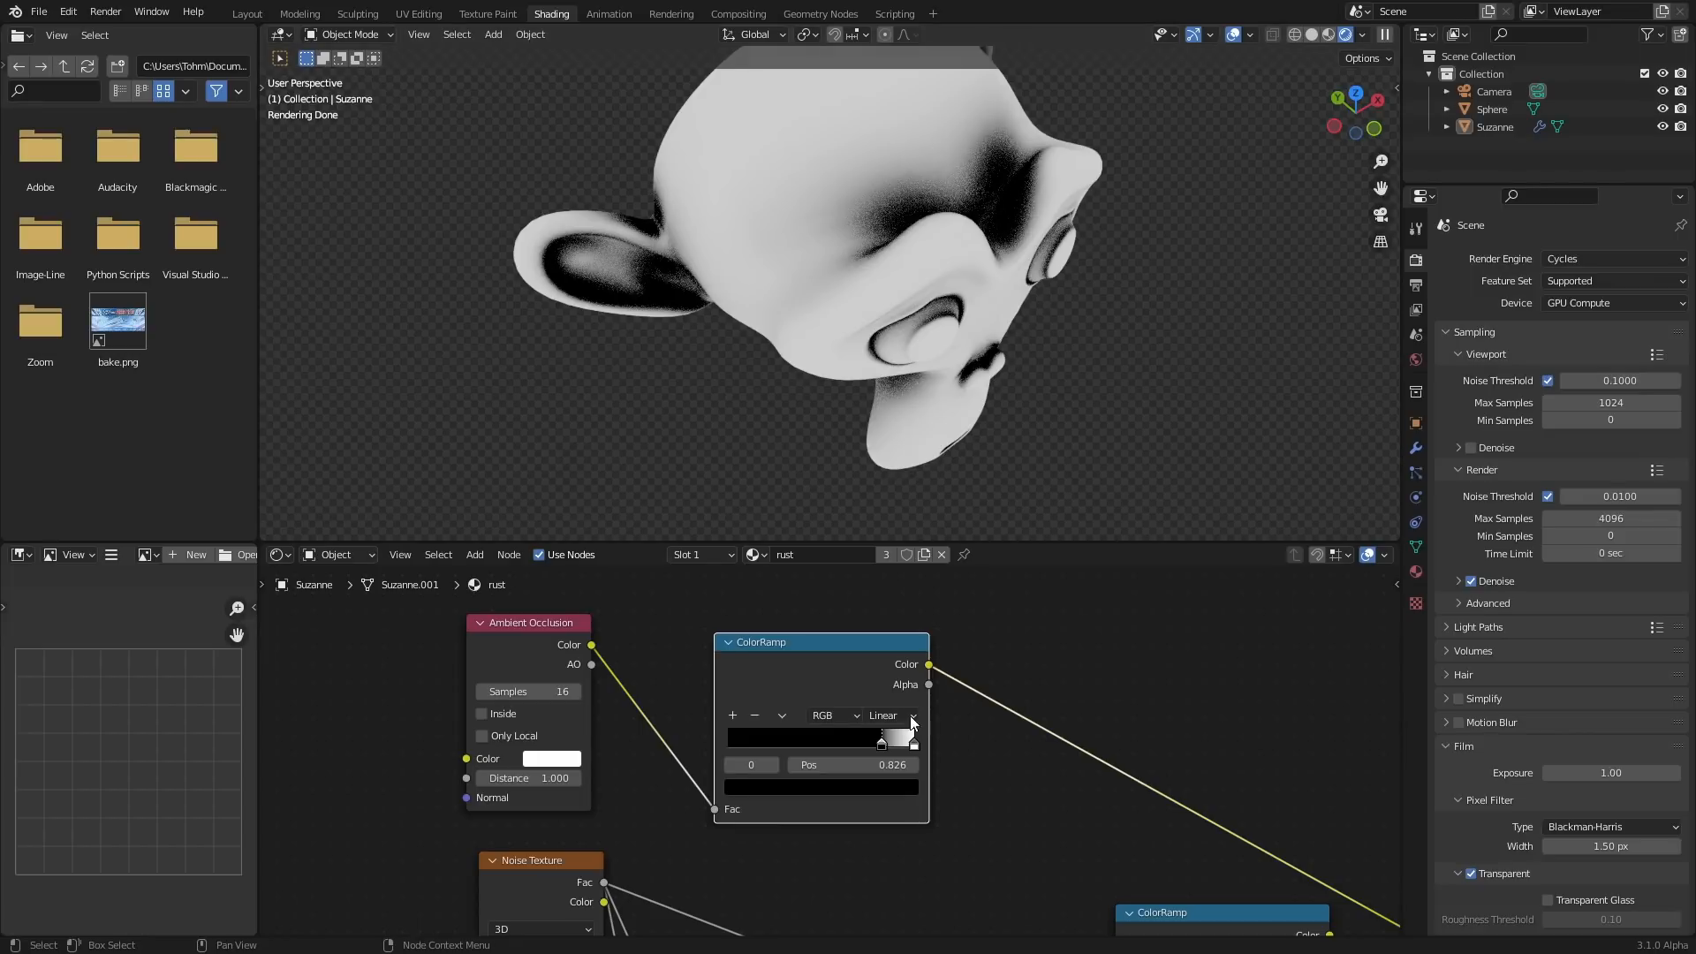
middle_click_drag(910, 716, 600, 699)
key("shift+a")
left_click(696, 644)
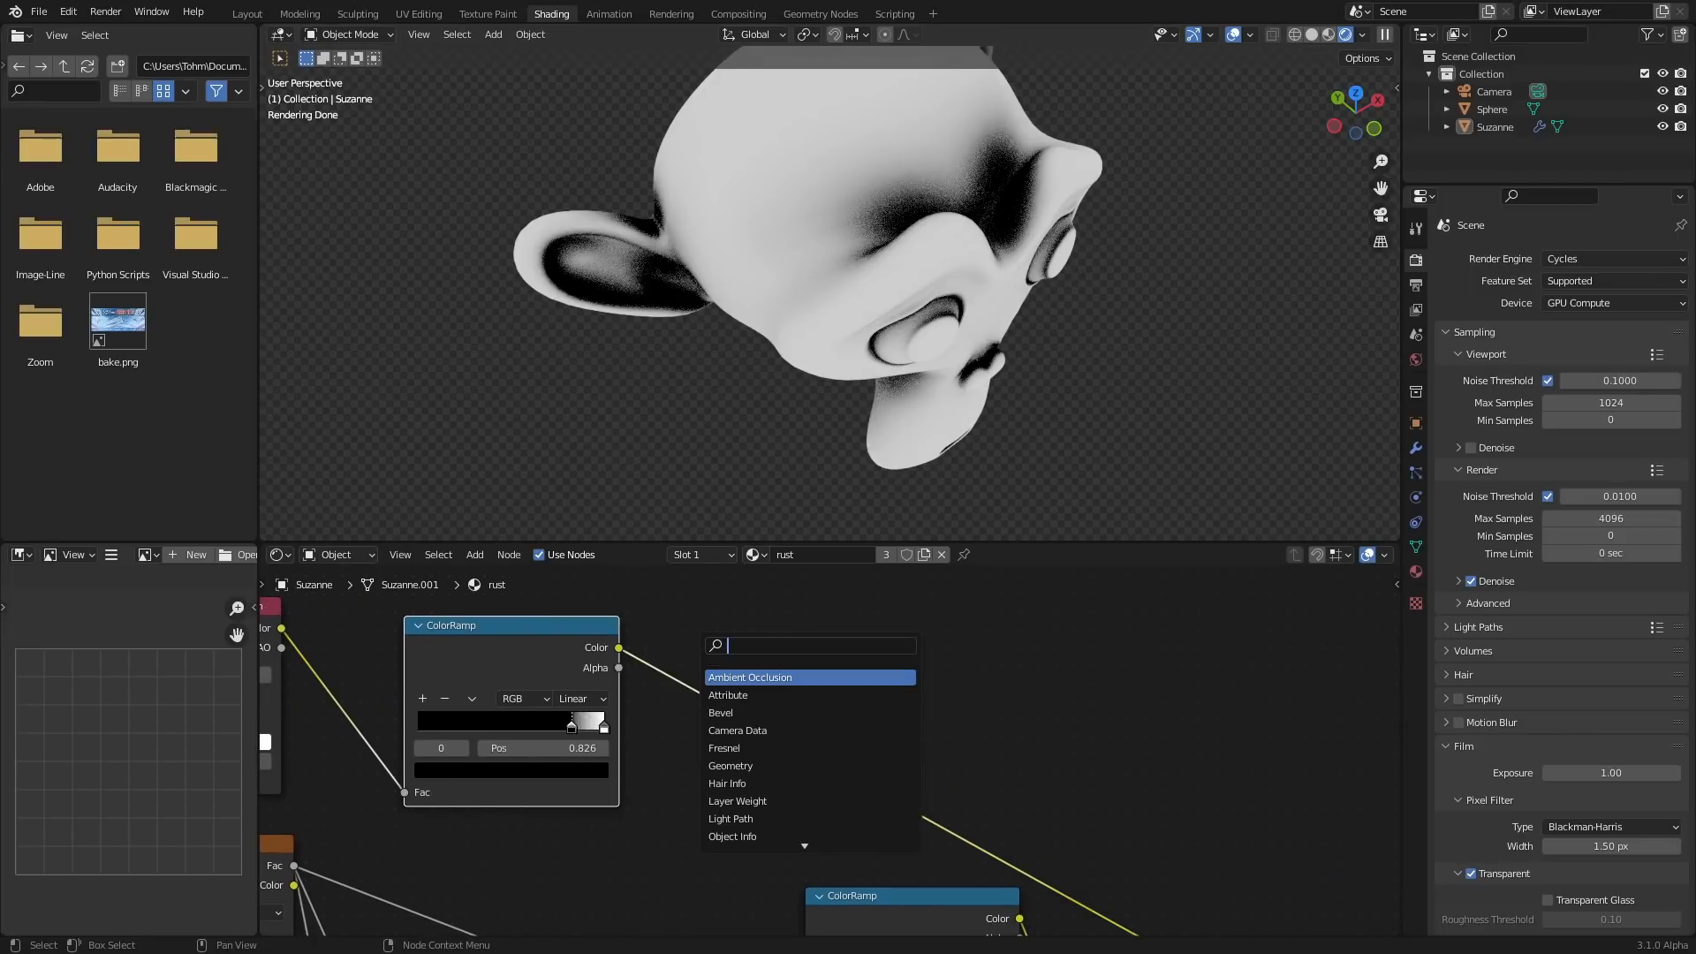
middle_click_drag(528, 803, 764, 804)
Invert the ambient occlusion ColorRamp by making its first stop white and its second stop black at position 0.869.
scroll(764, 804, "up", 2)
left_click(761, 781)
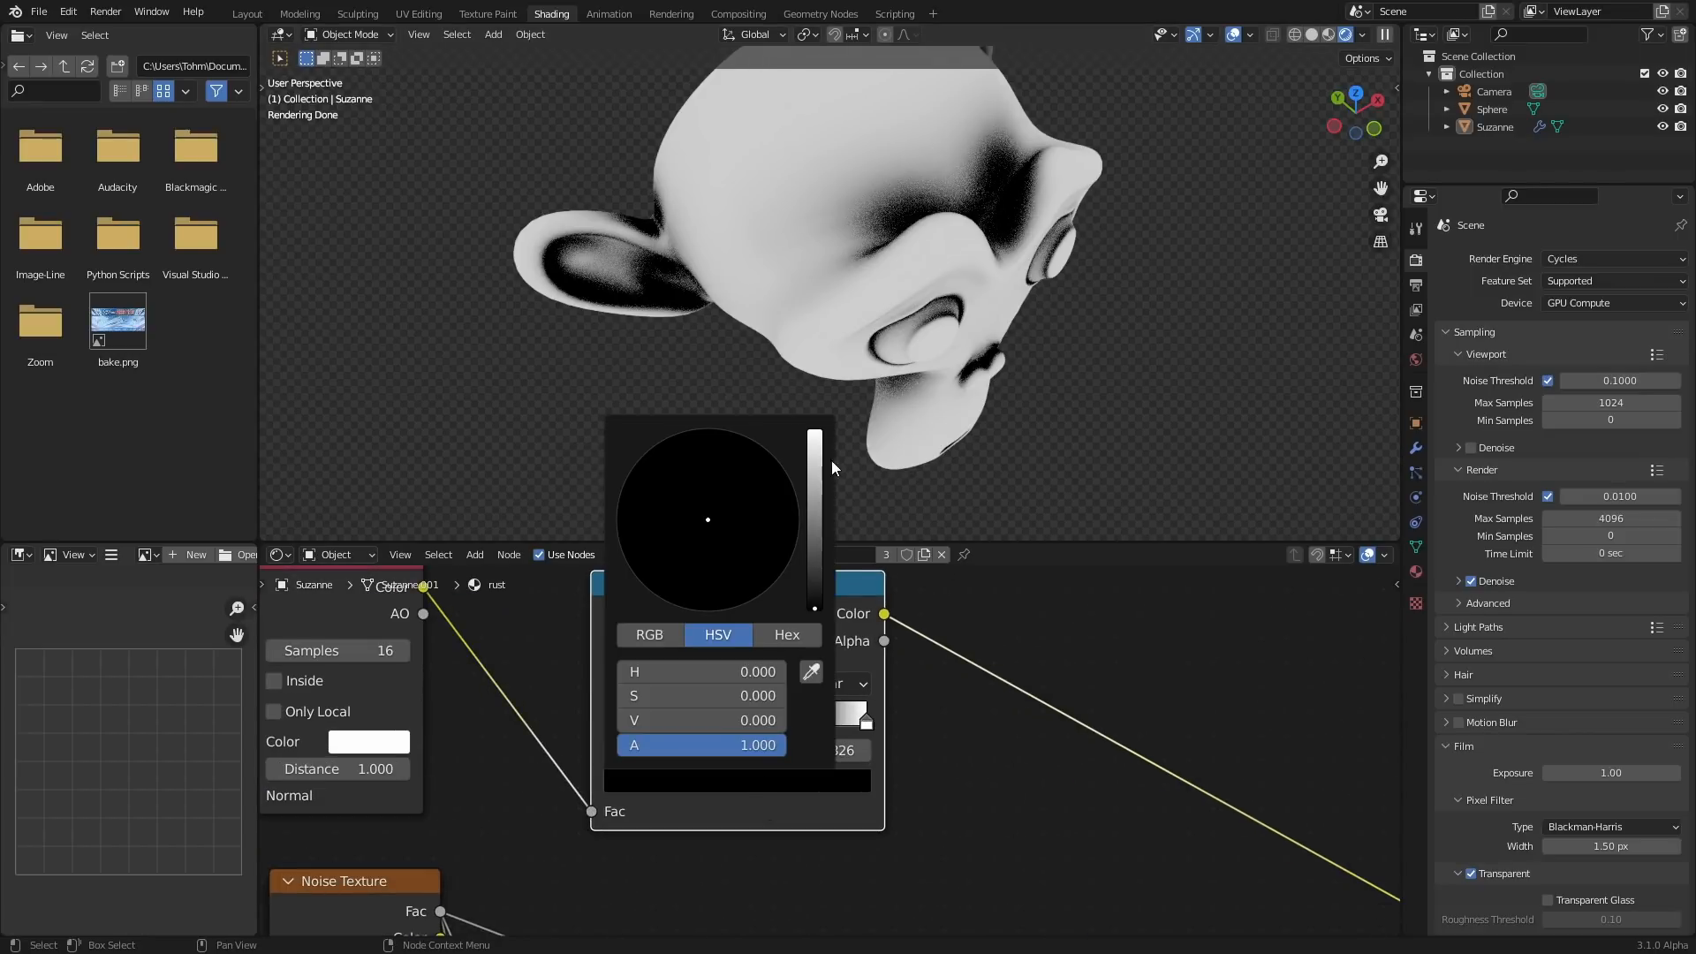
left_click(814, 455)
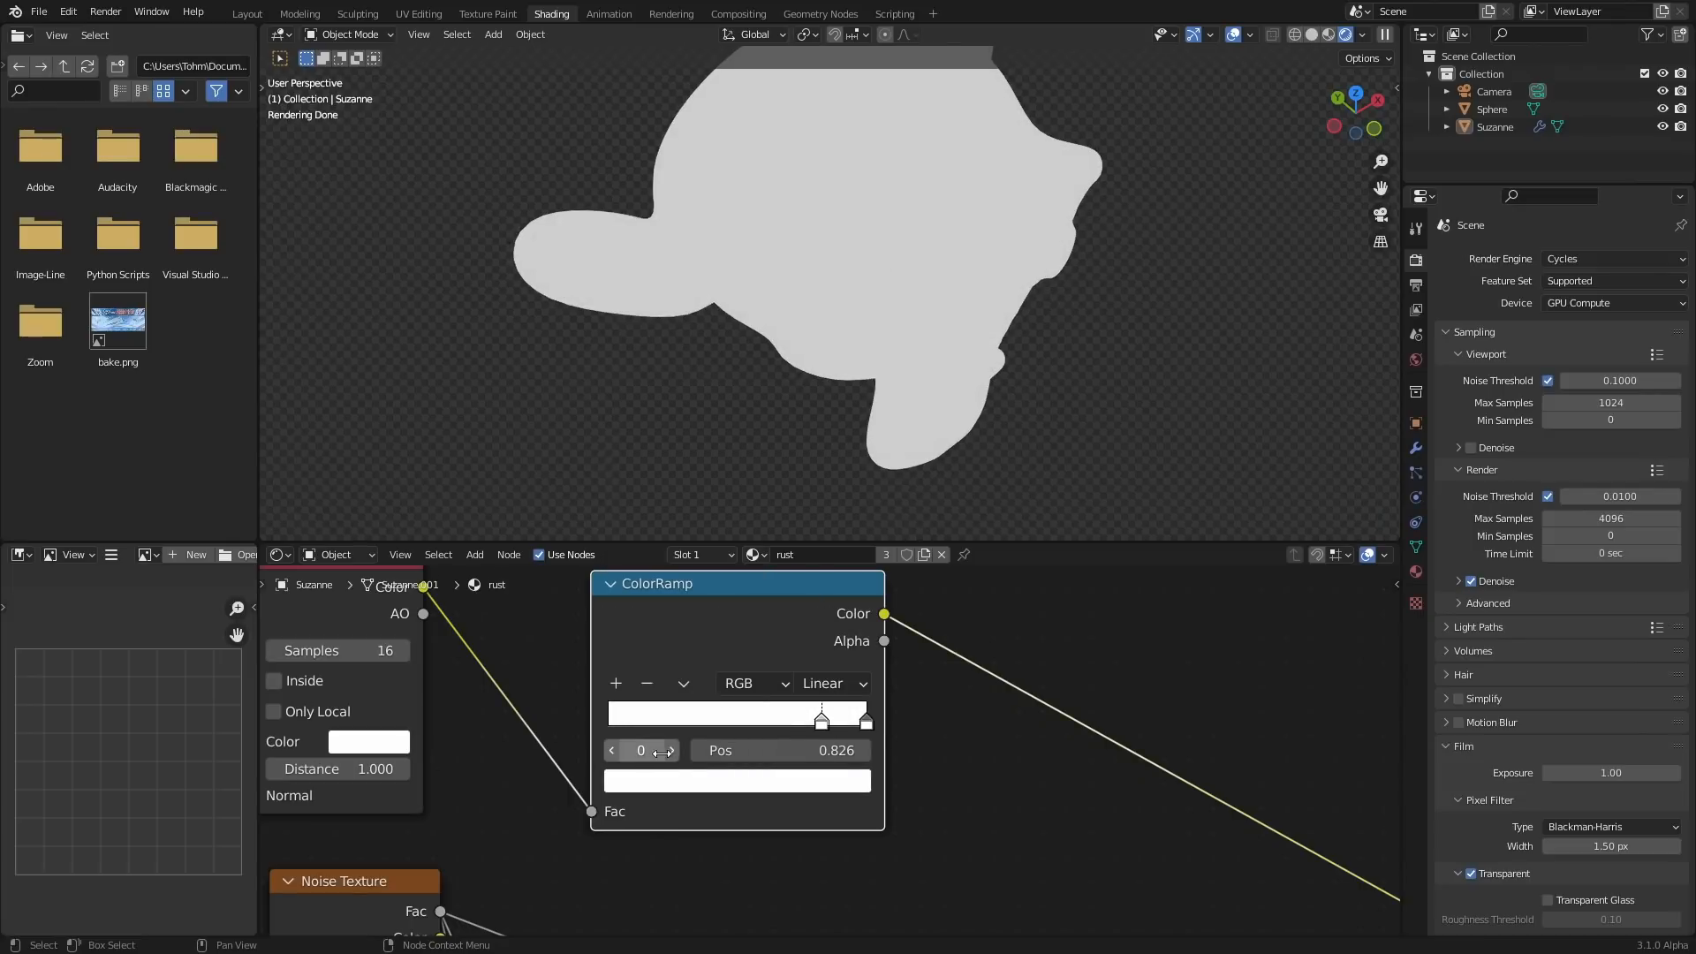
left_click(684, 787)
left_click(811, 588)
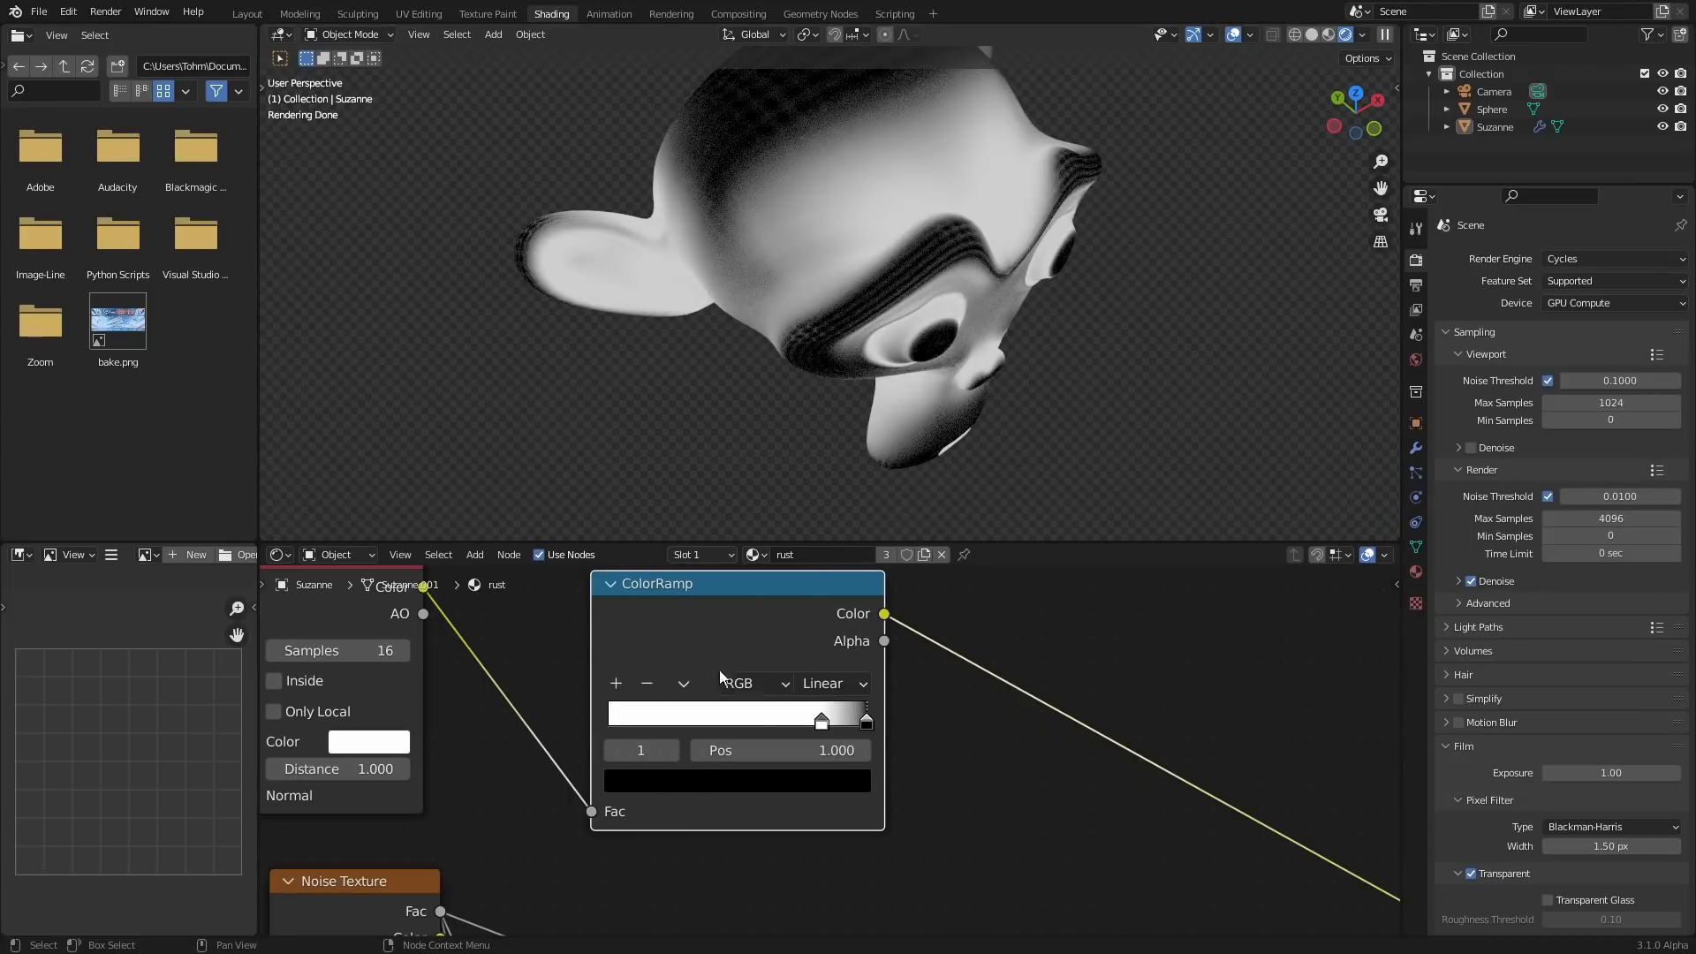
left_click_drag(801, 752, 762, 753)
Shift the mask ColorRamp aside and insert a Math node between it and the Mix Shader's factor.
scroll(829, 752, "down", 6)
middle_click_drag(1019, 822, 774, 667)
left_click_drag(840, 734, 652, 706)
key("shift+a")
left_click(799, 656)
type("math")
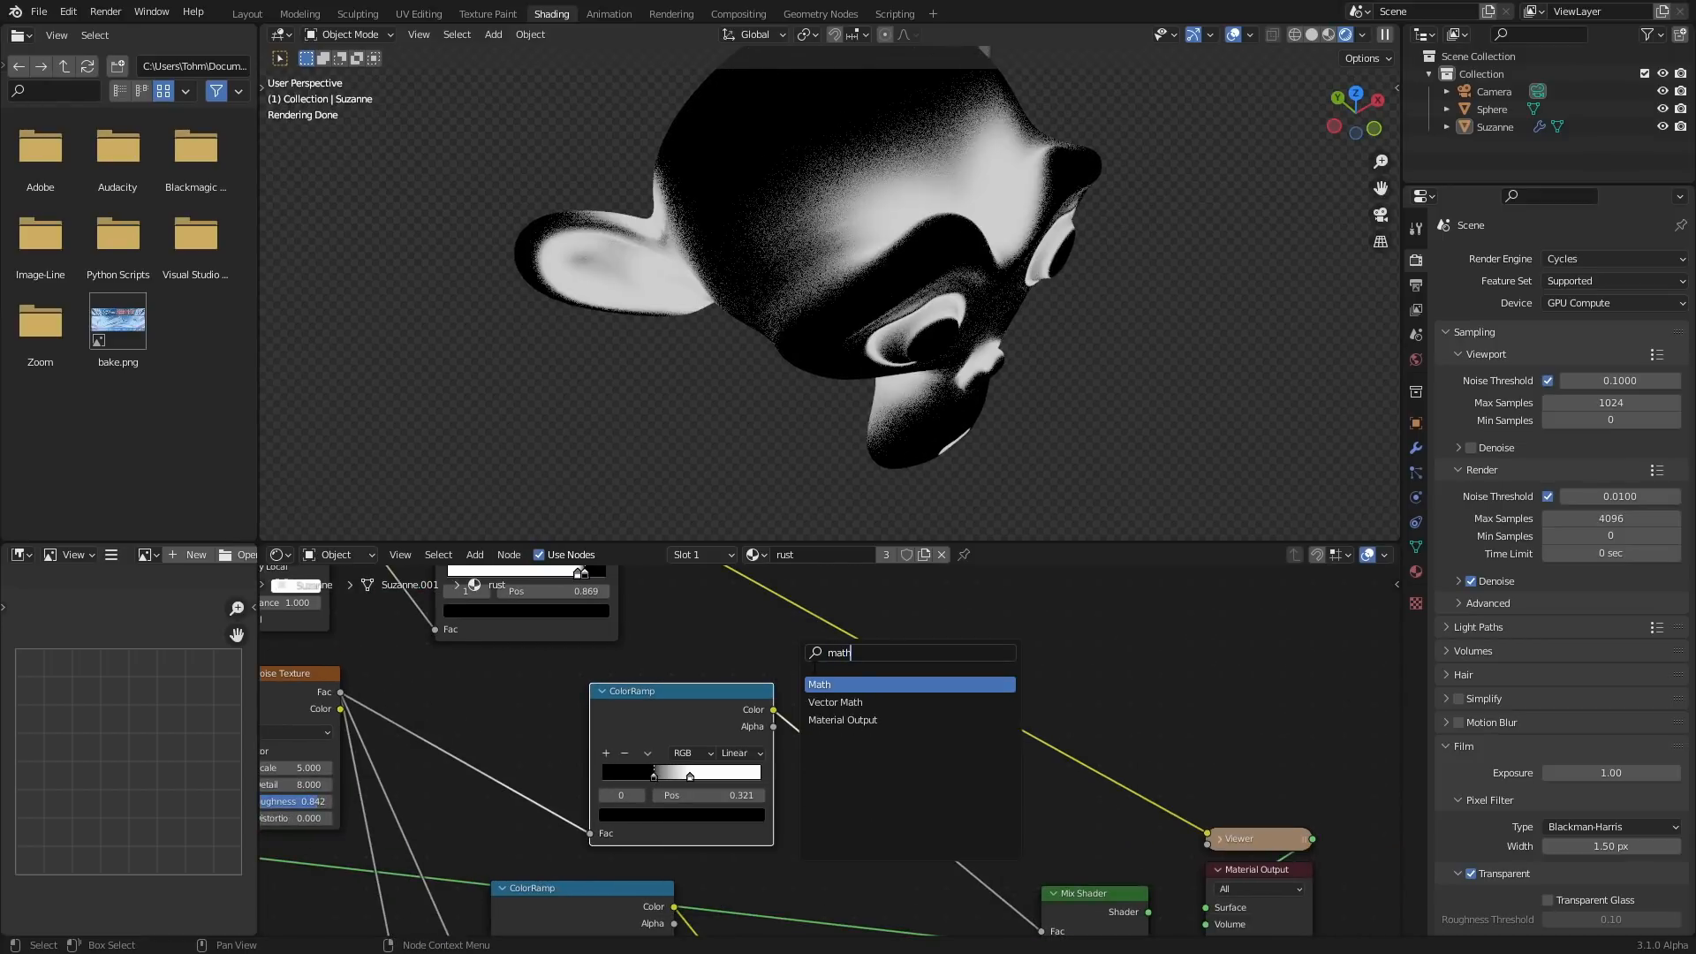
key("Return")
left_click(834, 690)
Multiply the mask by the ambient occlusion ColorRamp in the Math node and return the output to the Mix Shader.
middle_click_drag(765, 682, 828, 753)
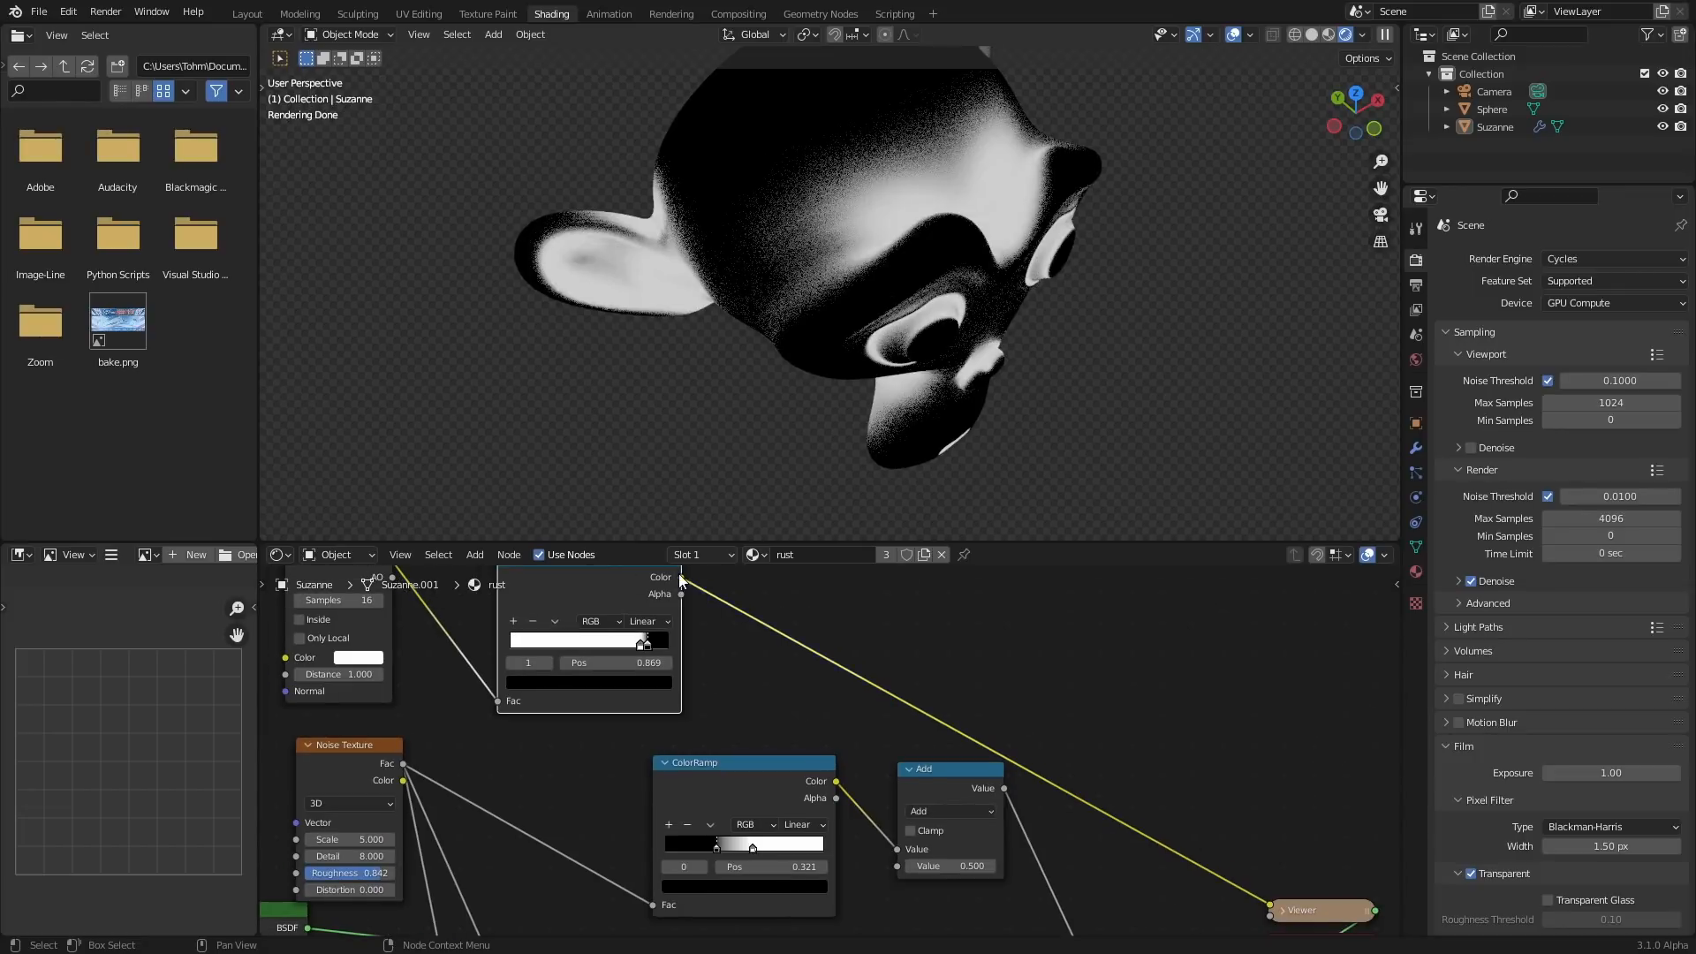
left_click_drag(681, 577, 896, 868)
left_click(935, 816)
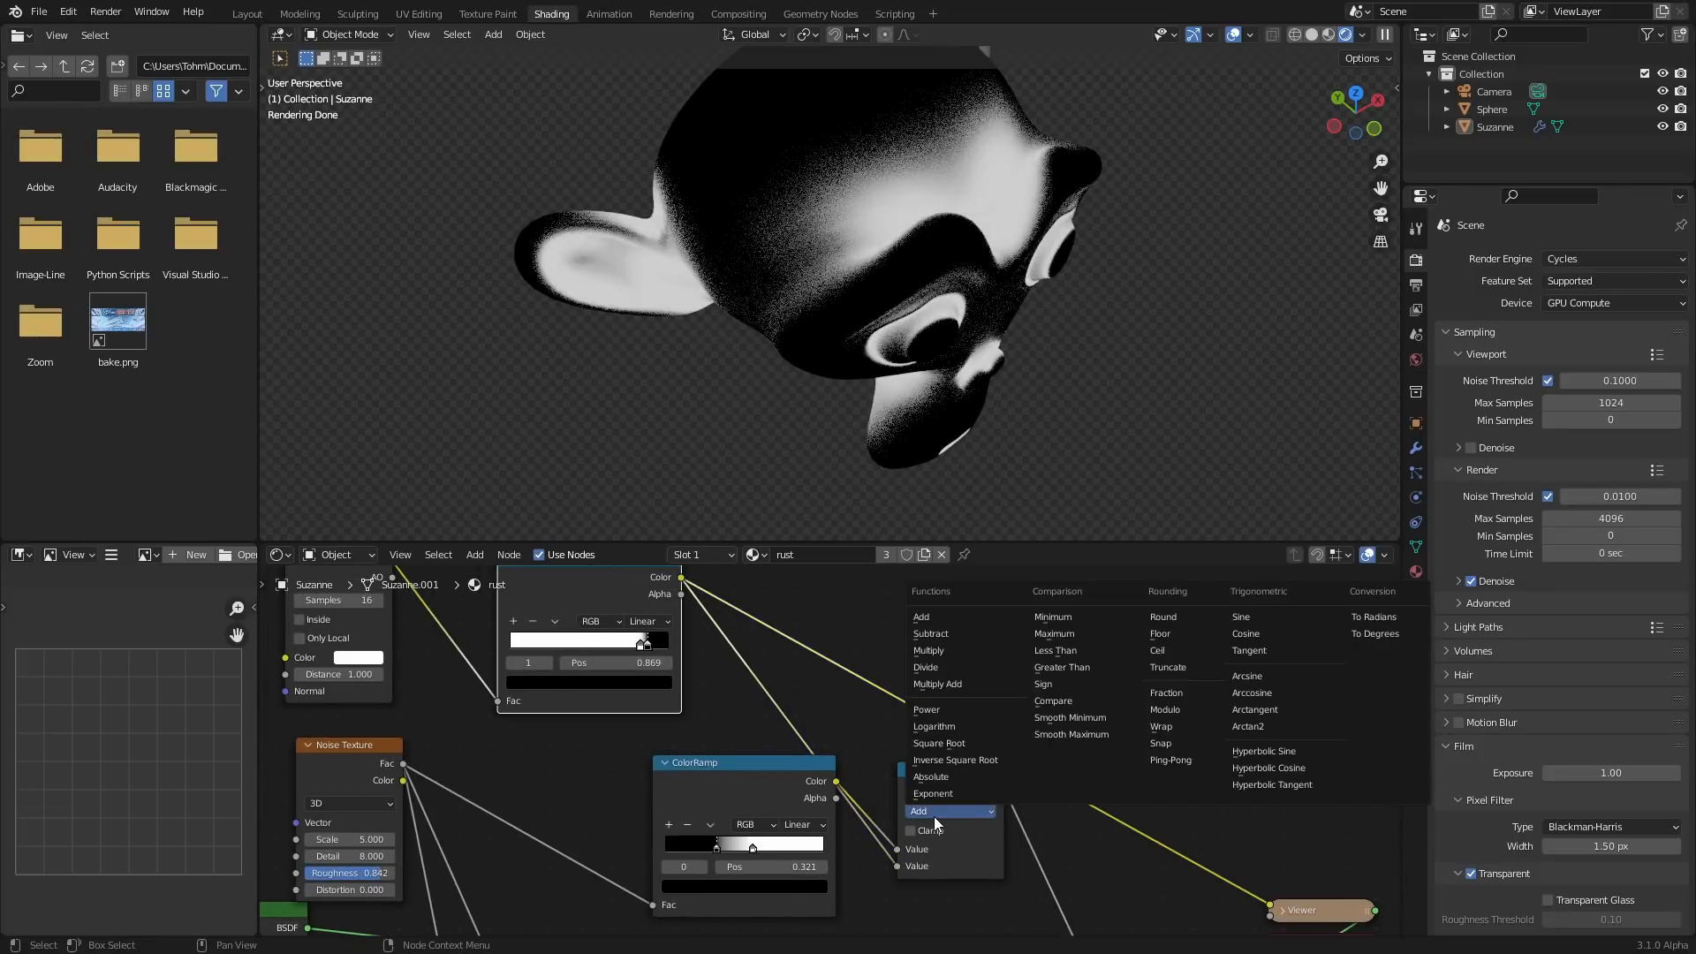
left_click(935, 777)
middle_click_drag(1069, 797, 826, 629)
left_click(915, 820, "ctrl+shift")
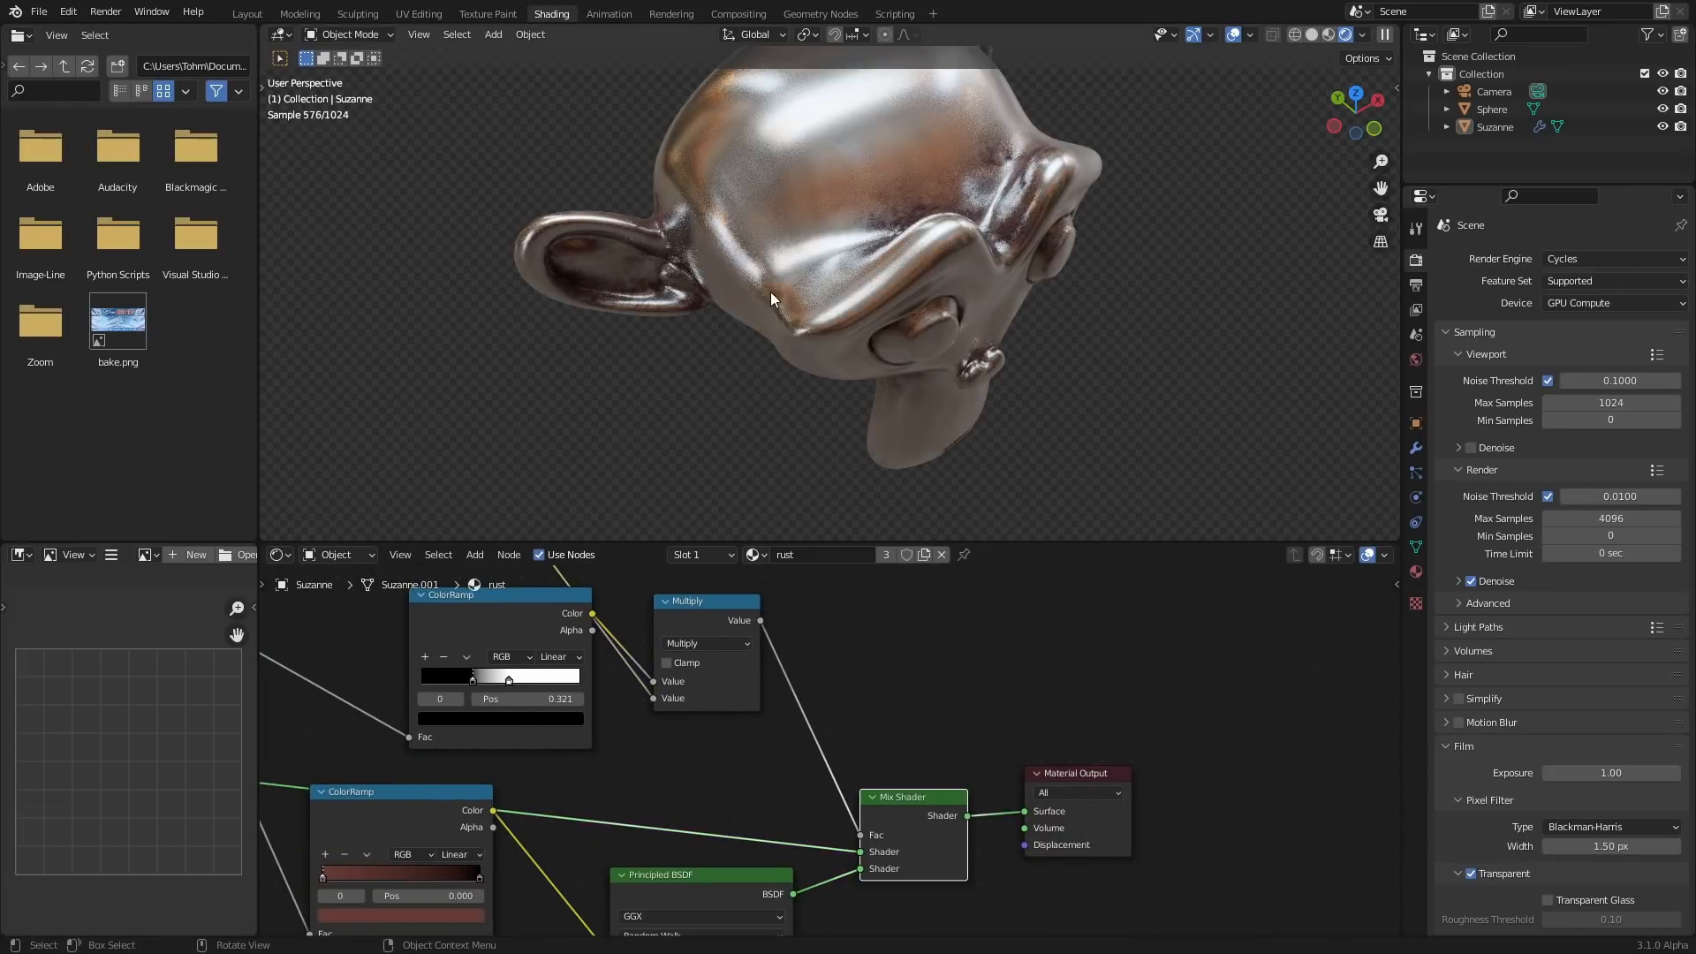
Inspect the rust in the monkey's brow and ear crevices up close and from a distance.
scroll(768, 287, "up", 4)
scroll(671, 256, "up", 2)
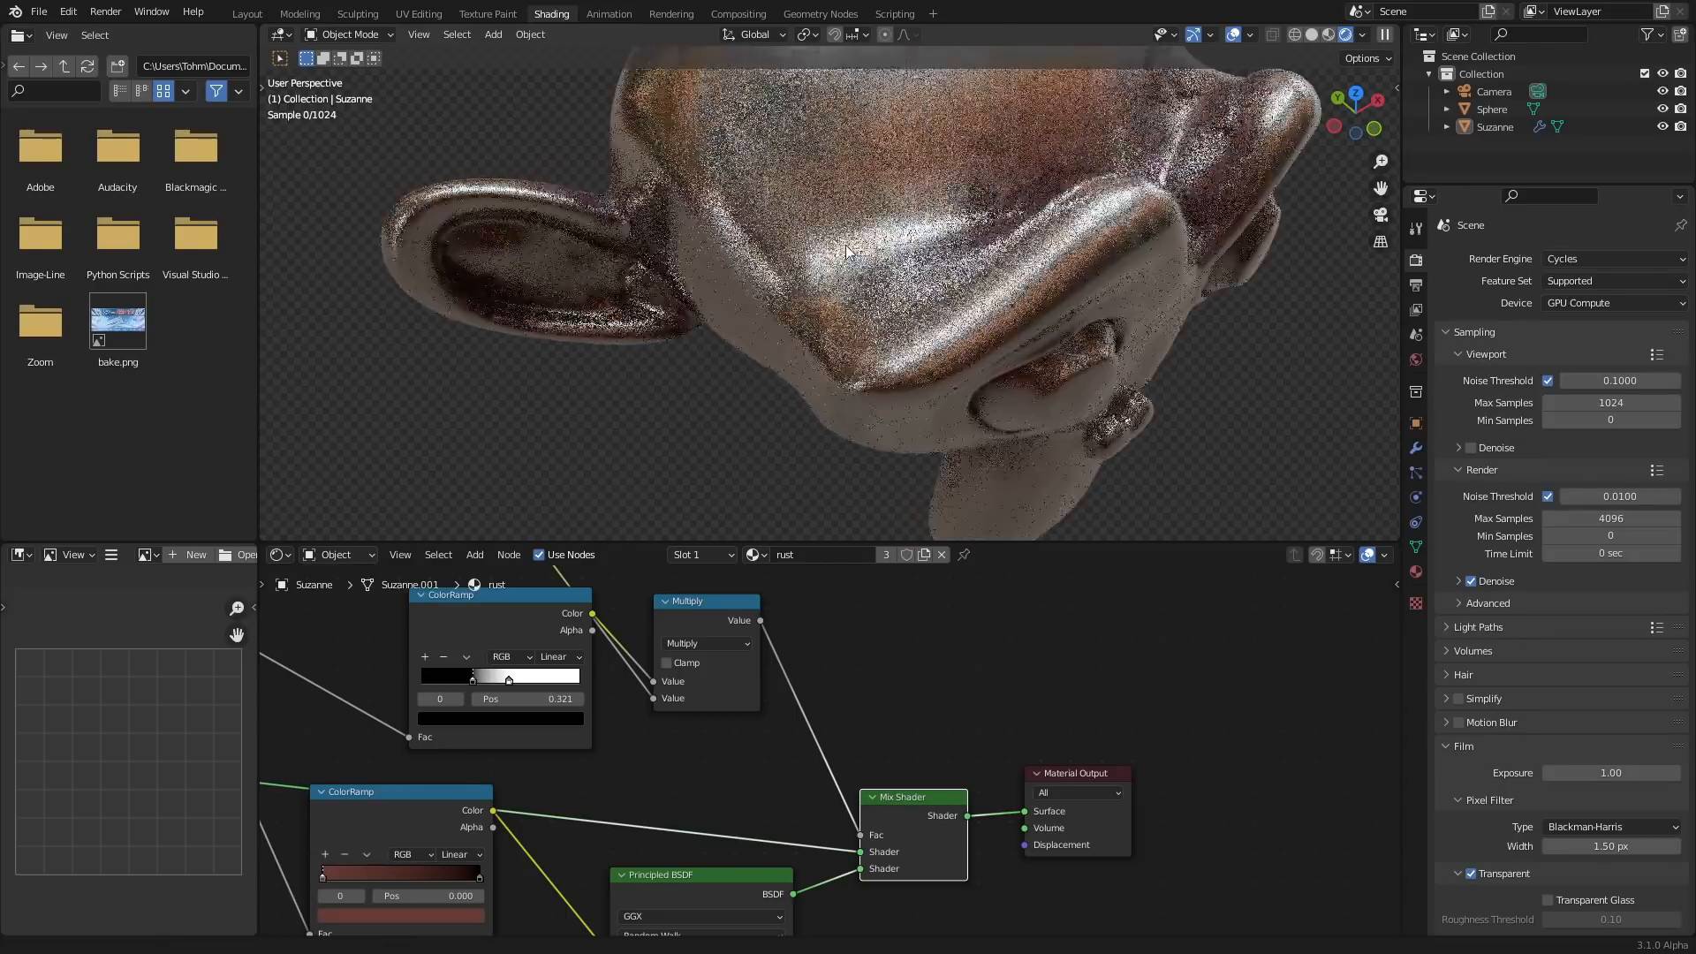
middle_click_drag(888, 150, 697, 269, "shift")
scroll(866, 276, "up", 2)
middle_click_drag(866, 276, 761, 408)
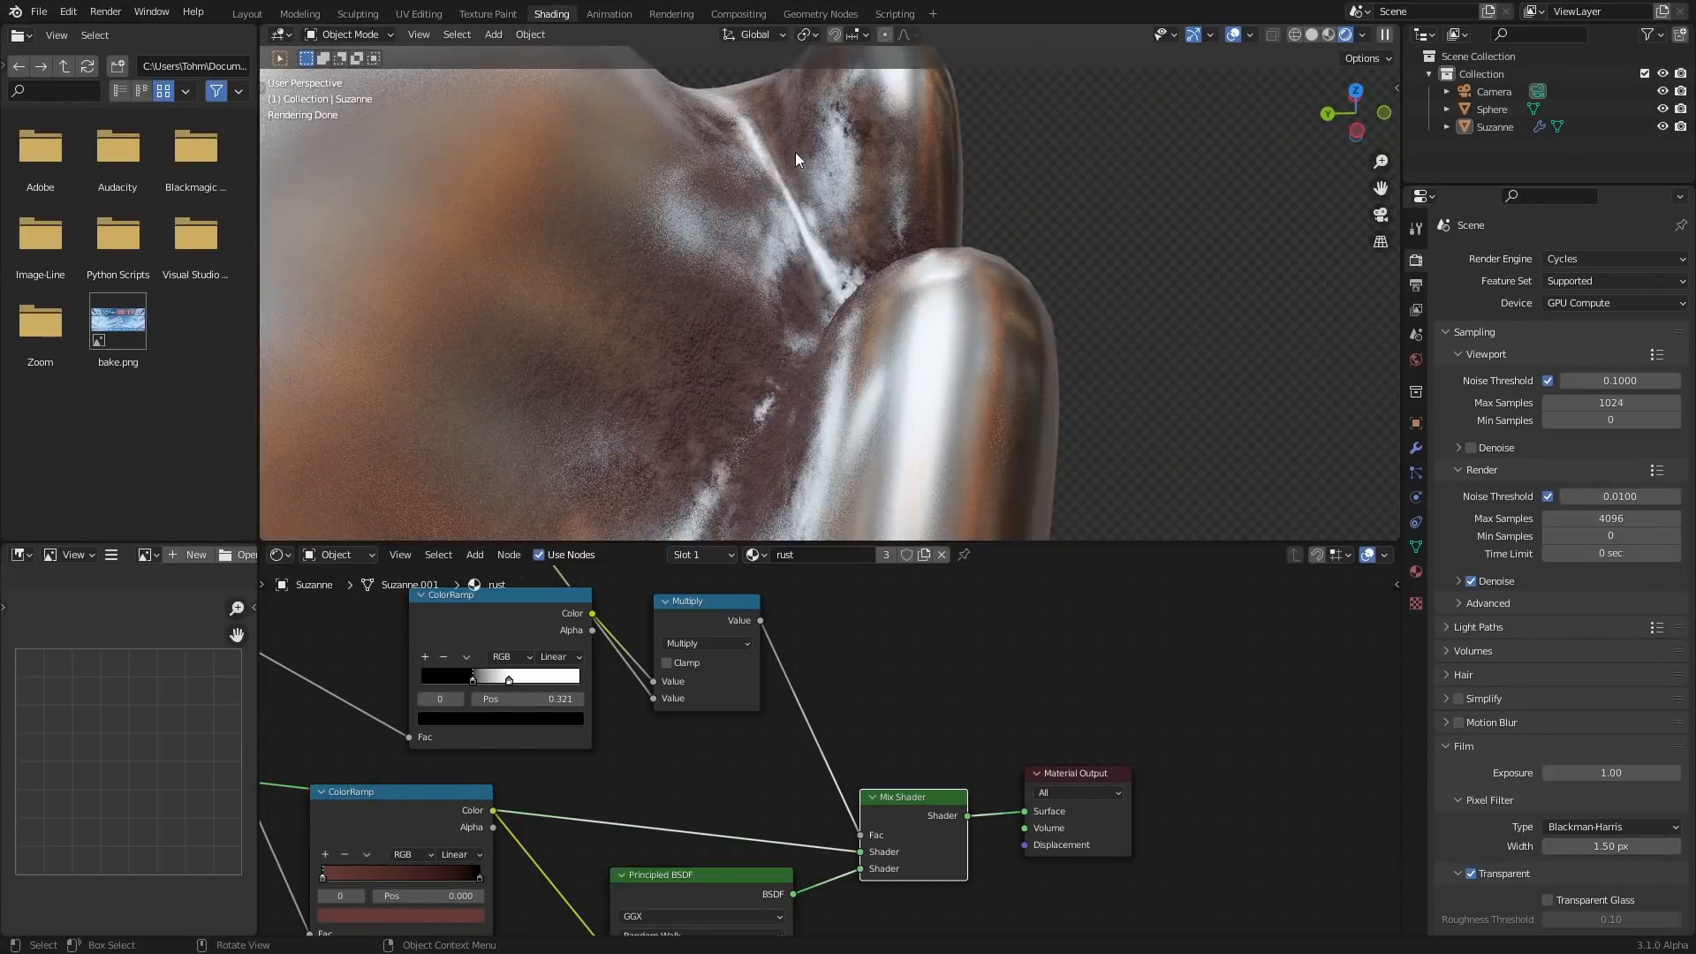
scroll(795, 152, "down", 8)
middle_click_drag(738, 283, 671, 235)
Duplicate the Multiply node and place the copy between the ambient occlusion ColorRamp and the mask's Multiply node.
middle_click_drag(688, 675, 882, 738)
scroll(882, 738, "up", 4)
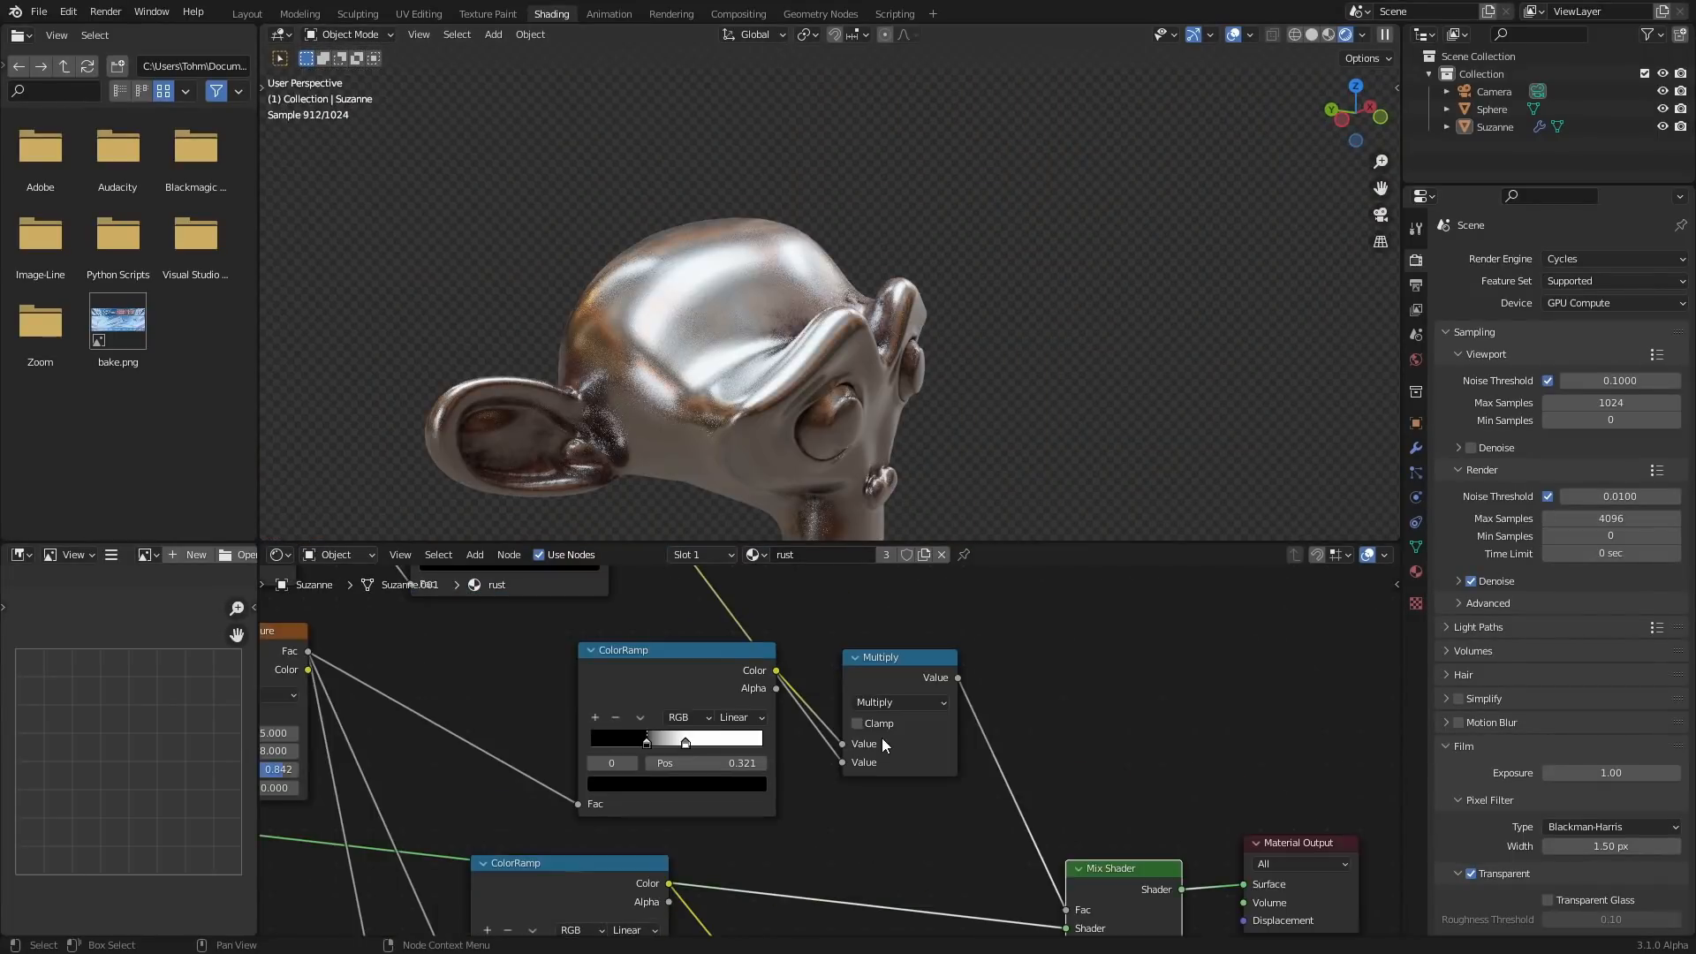
middle_click_drag(892, 675, 961, 796)
left_click(967, 757)
key("shift+d")
left_click(680, 930)
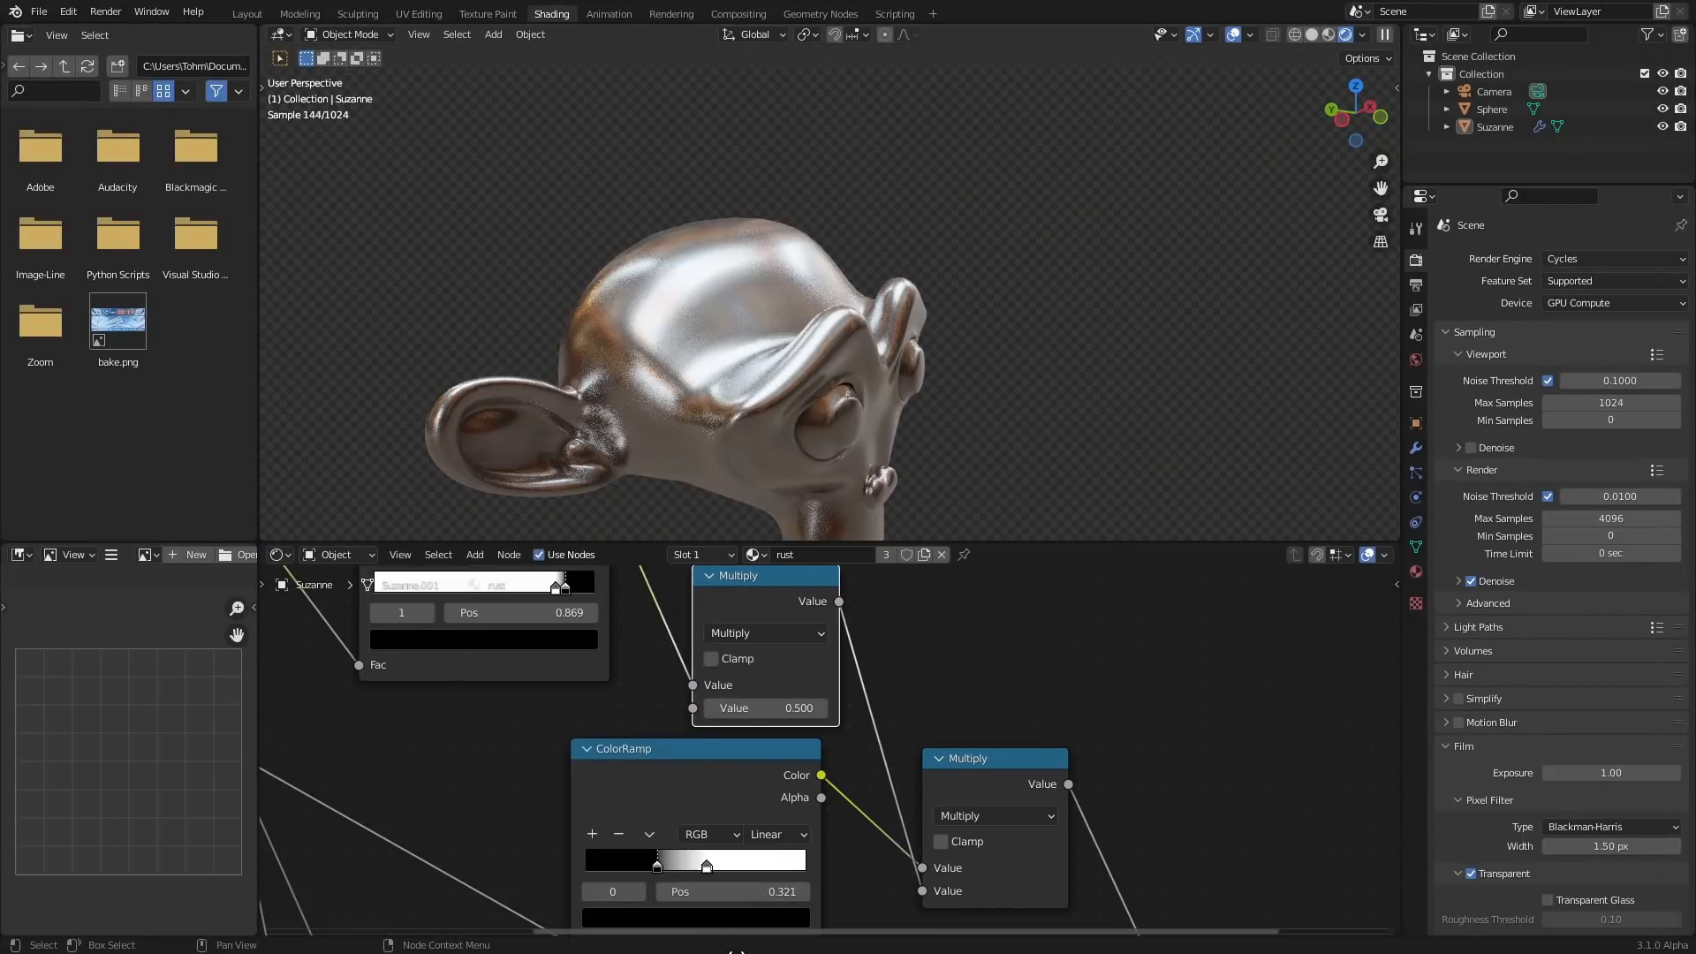
Enable Clamp on the duplicated Multiply node, set its value to 20 and check the monkey's surface.
middle_click_drag(729, 678, 736, 724)
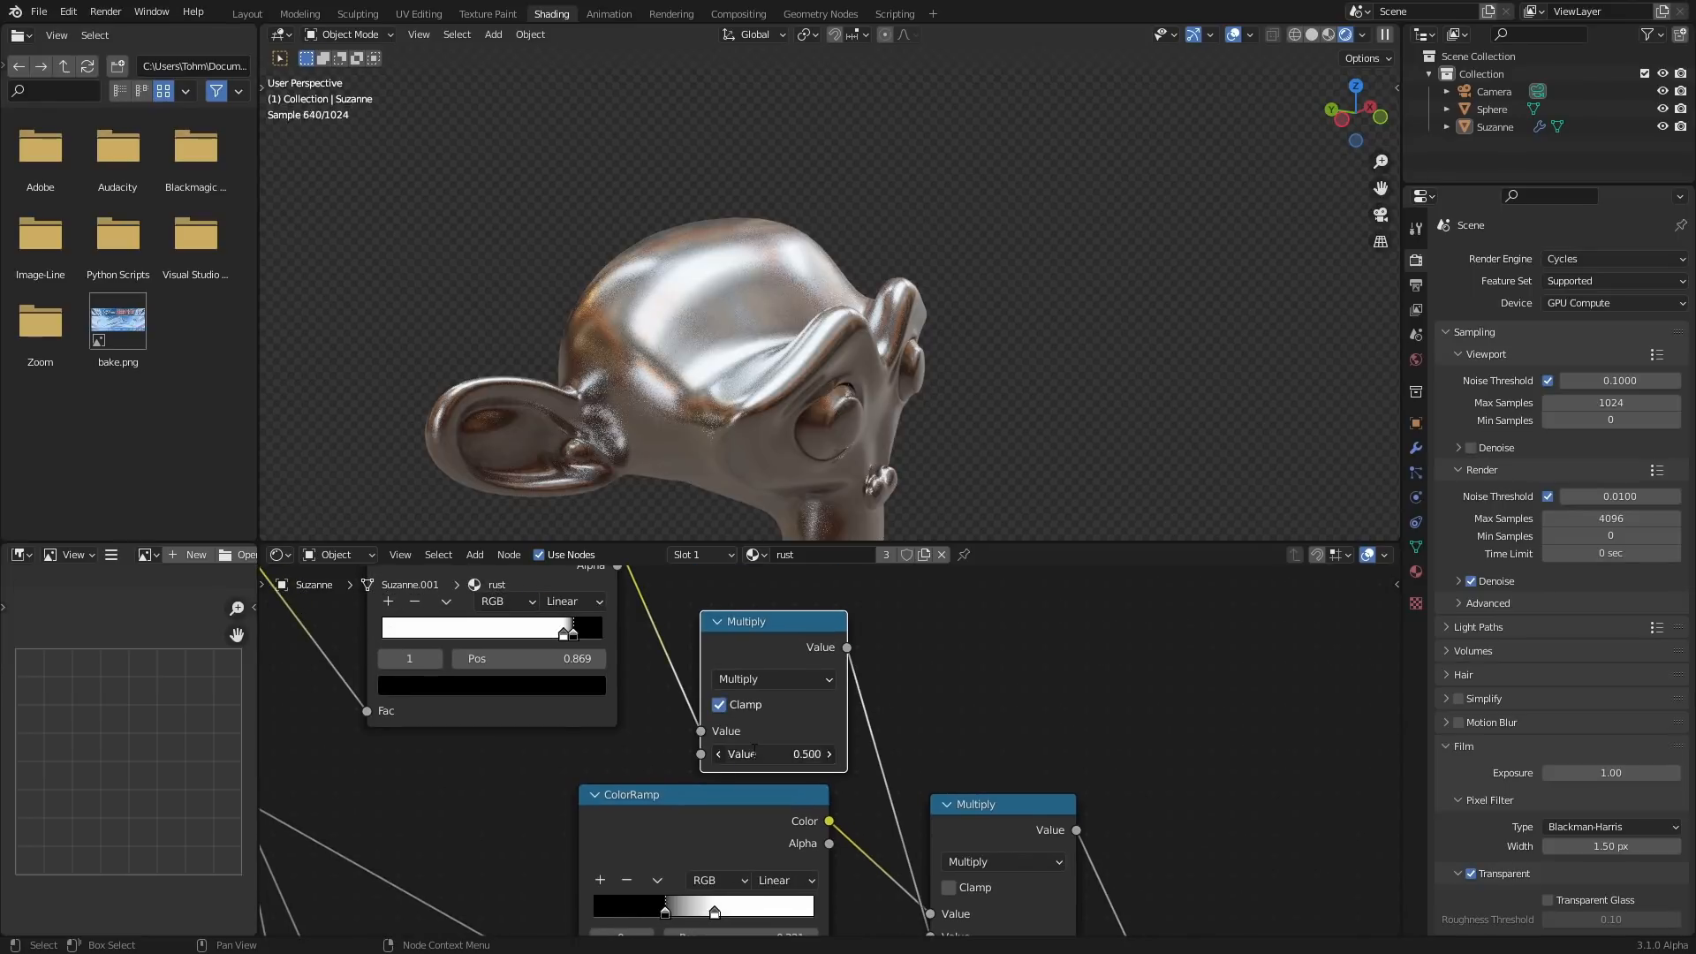
left_click(754, 751)
type("20")
key("Return")
middle_click_drag(837, 366, 963, 180, "shift")
scroll(899, 251, "up", 4)
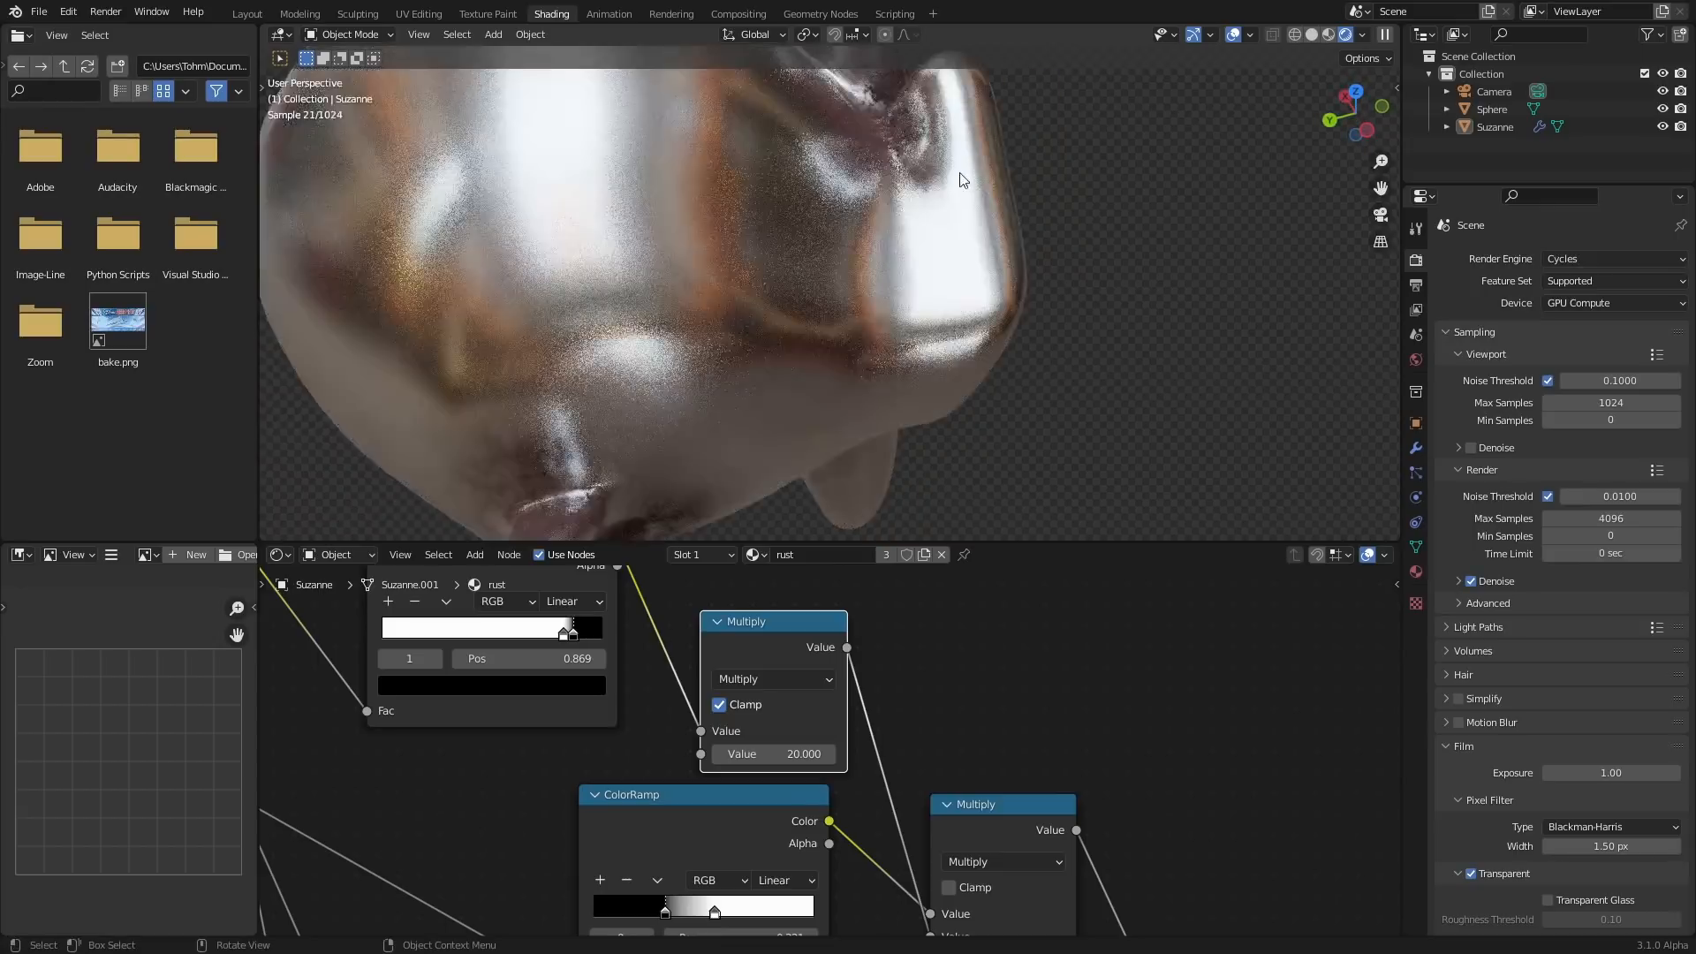
middle_click_drag(769, 380, 733, 300)
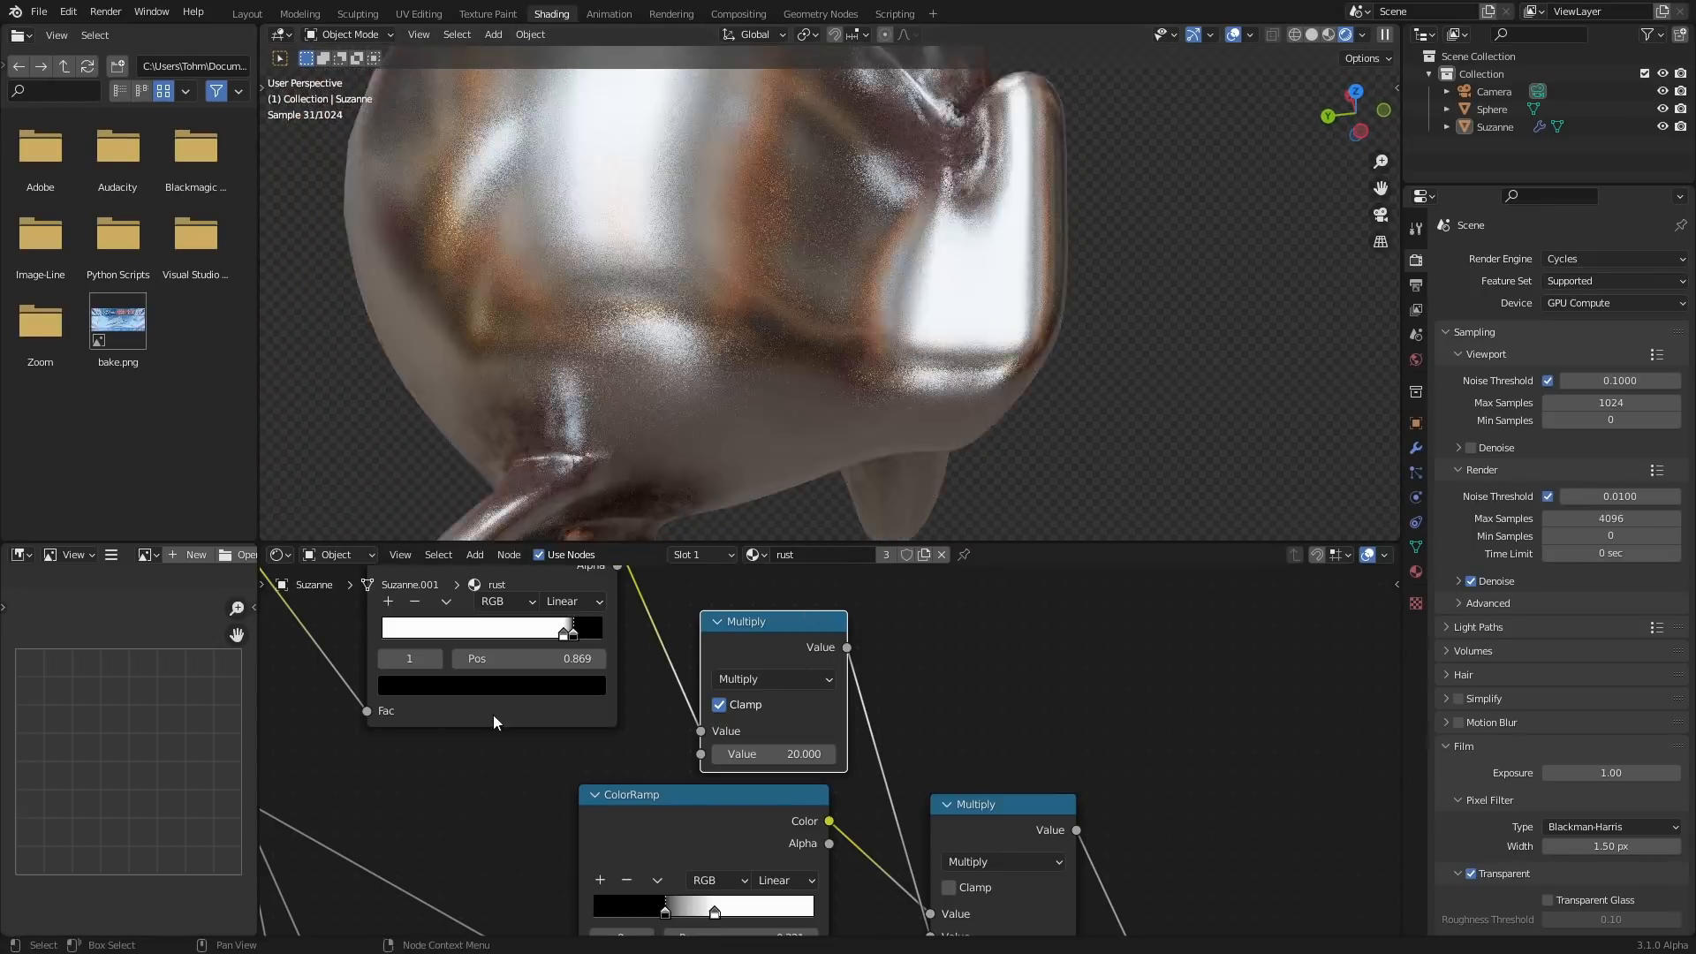
Lighten the ambient occlusion ColorRamp's black stop to dark grey with value 0.045 and compare the sphere and monkey.
middle_click_drag(493, 713, 762, 797)
left_click(765, 797)
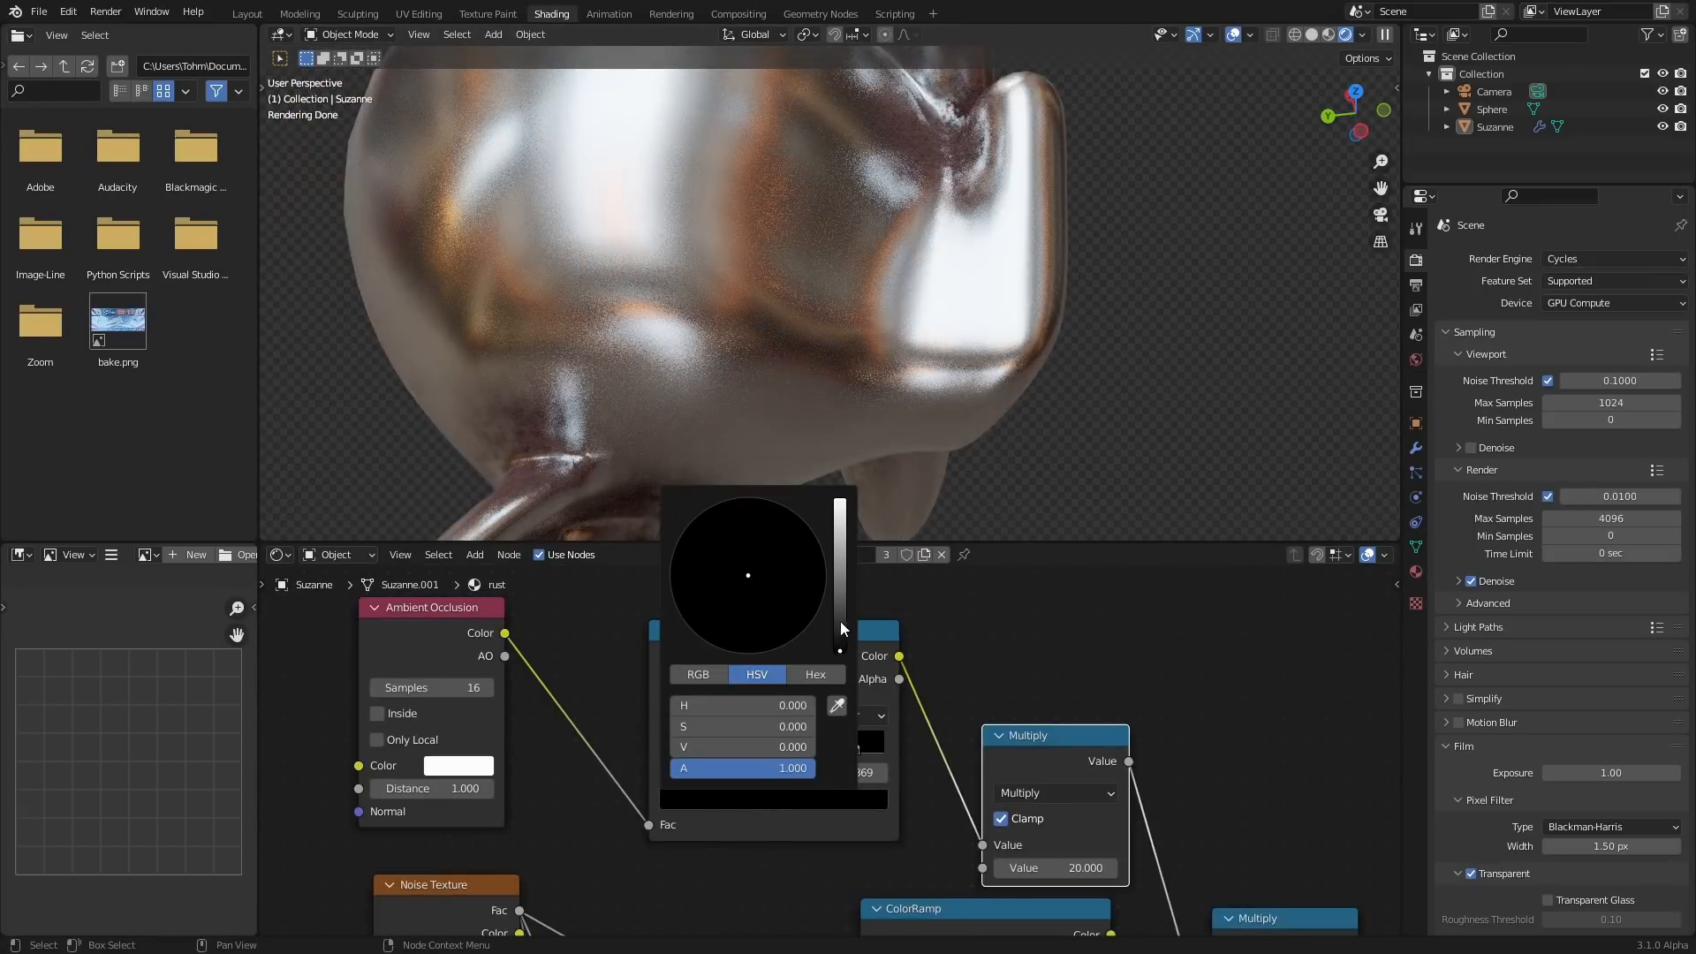
left_click_drag(840, 627, 841, 617)
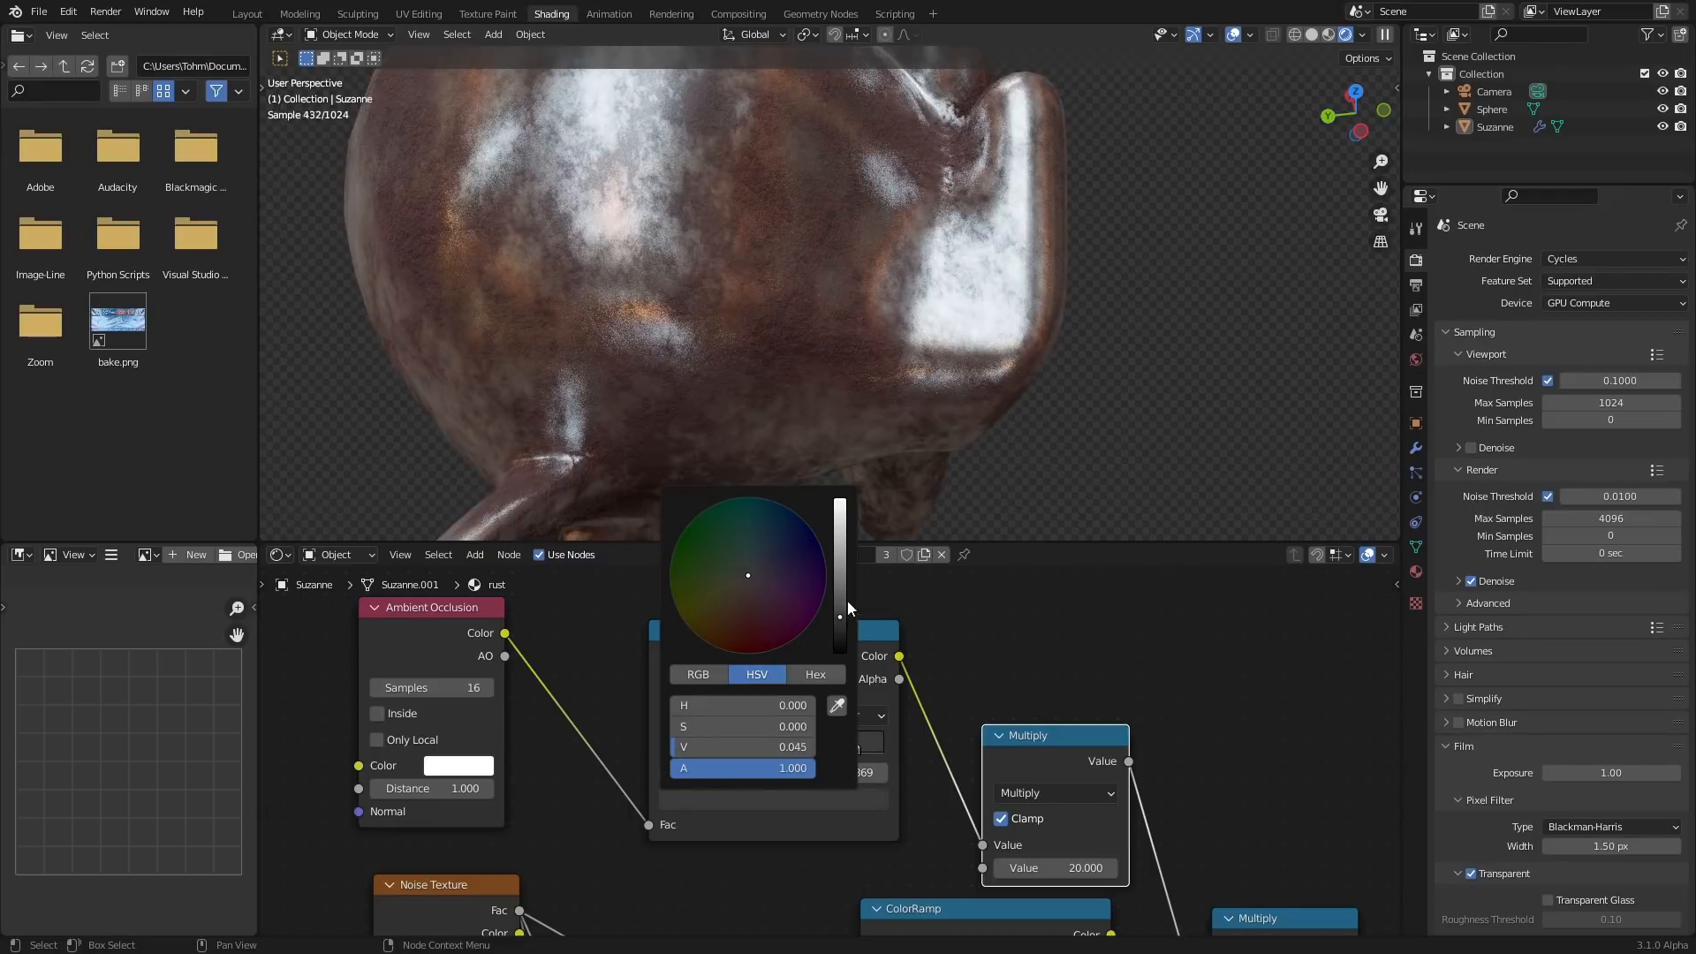
scroll(905, 146, "down", 2)
middle_click_drag(823, 346, 677, 305)
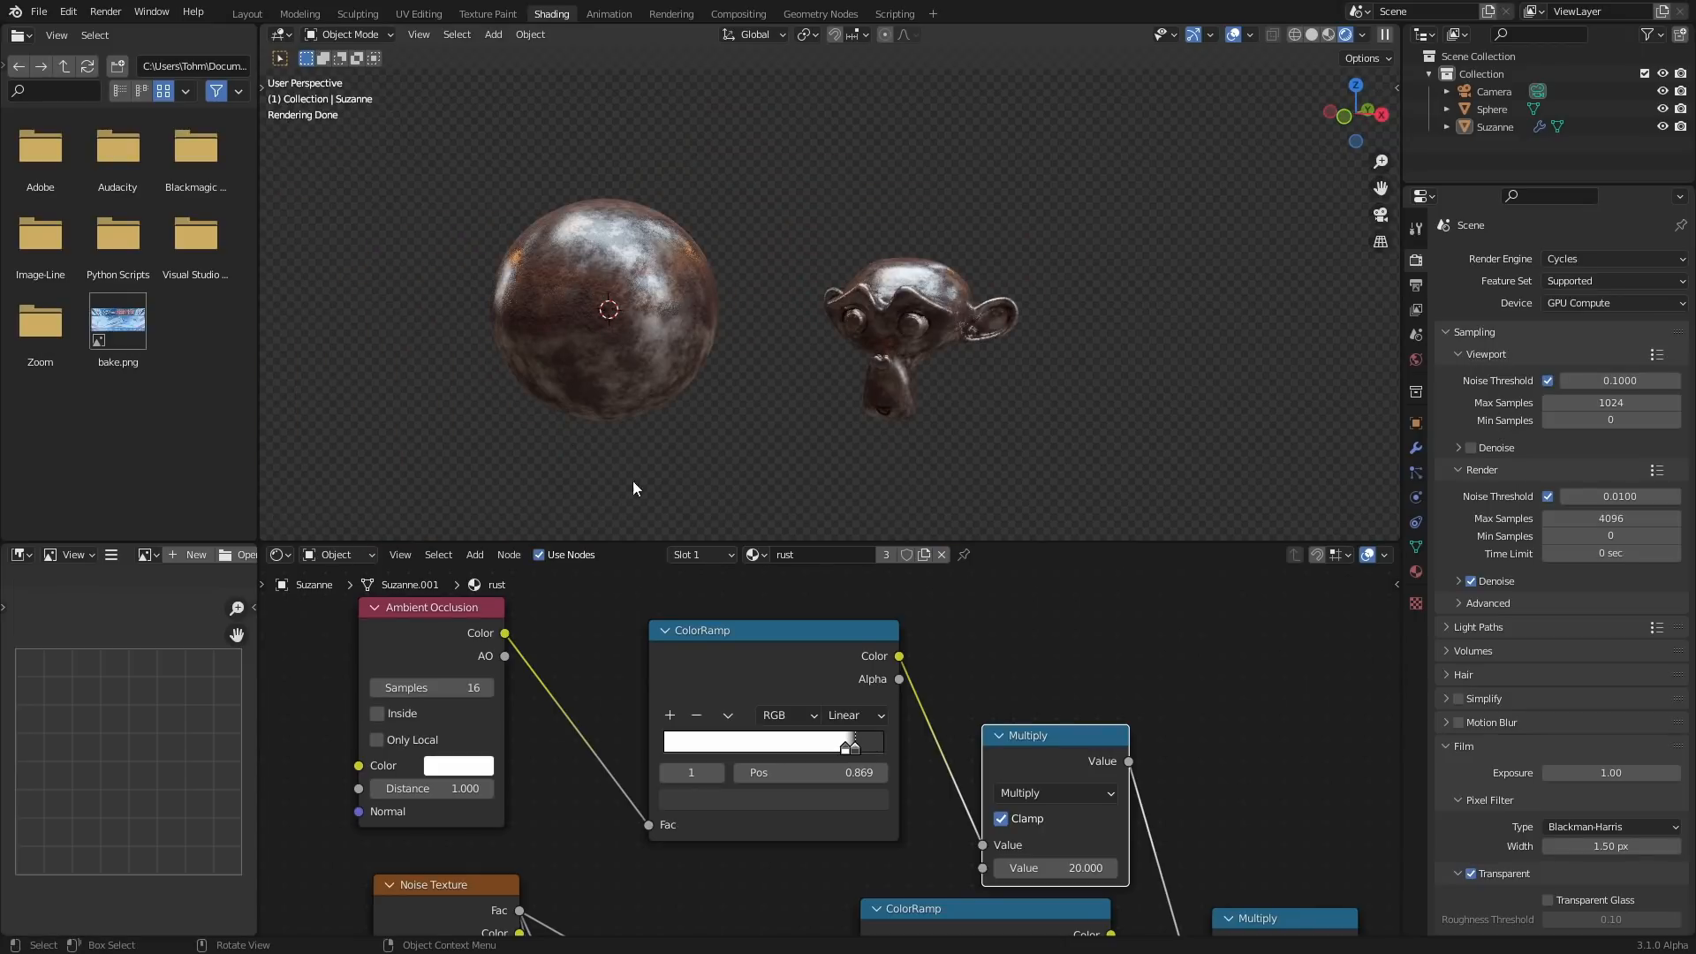
Select the nodes around the metallic Principled BSDF and move them to tidy the node layout.
middle_click_drag(402, 716, 640, 567)
scroll(645, 683, "down", 12)
middle_click_drag(689, 803, 847, 603)
left_click_drag(738, 736, 841, 675)
key("g")
left_click(593, 693)
Change the metallic Principled BSDF's base color to a golden yellow.
scroll(619, 694, "up", 5)
middle_click_drag(622, 694, 822, 705)
scroll(791, 710, "up", 6)
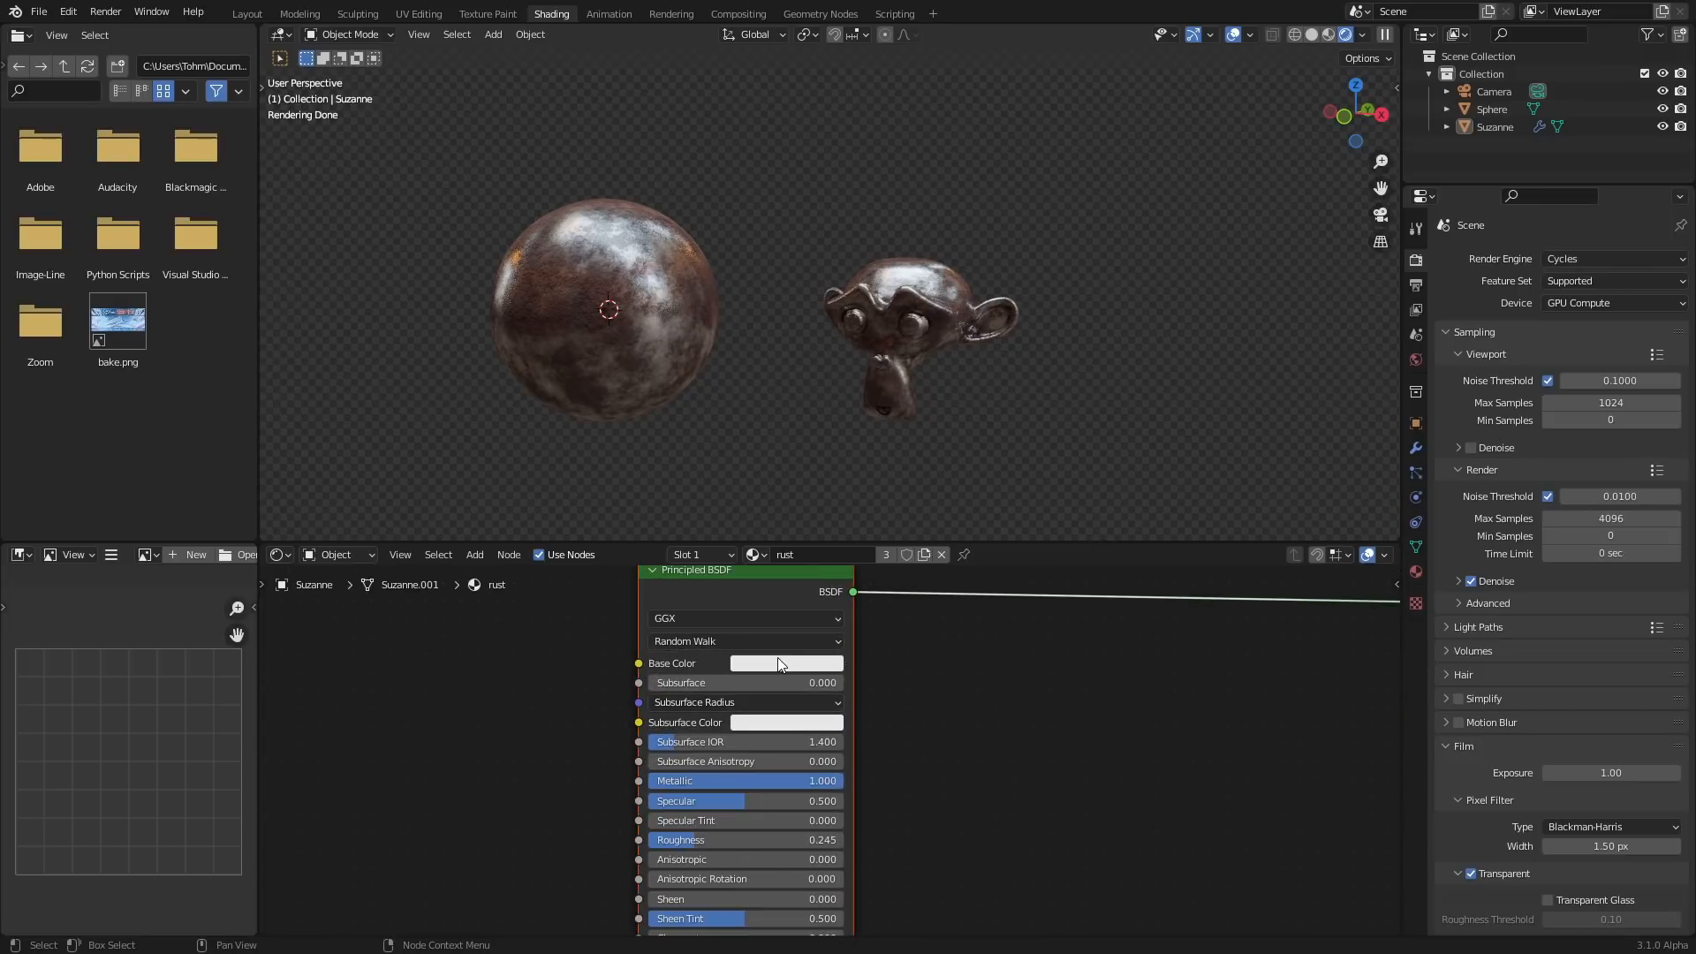
left_click(778, 665)
left_click_drag(781, 513, 774, 501)
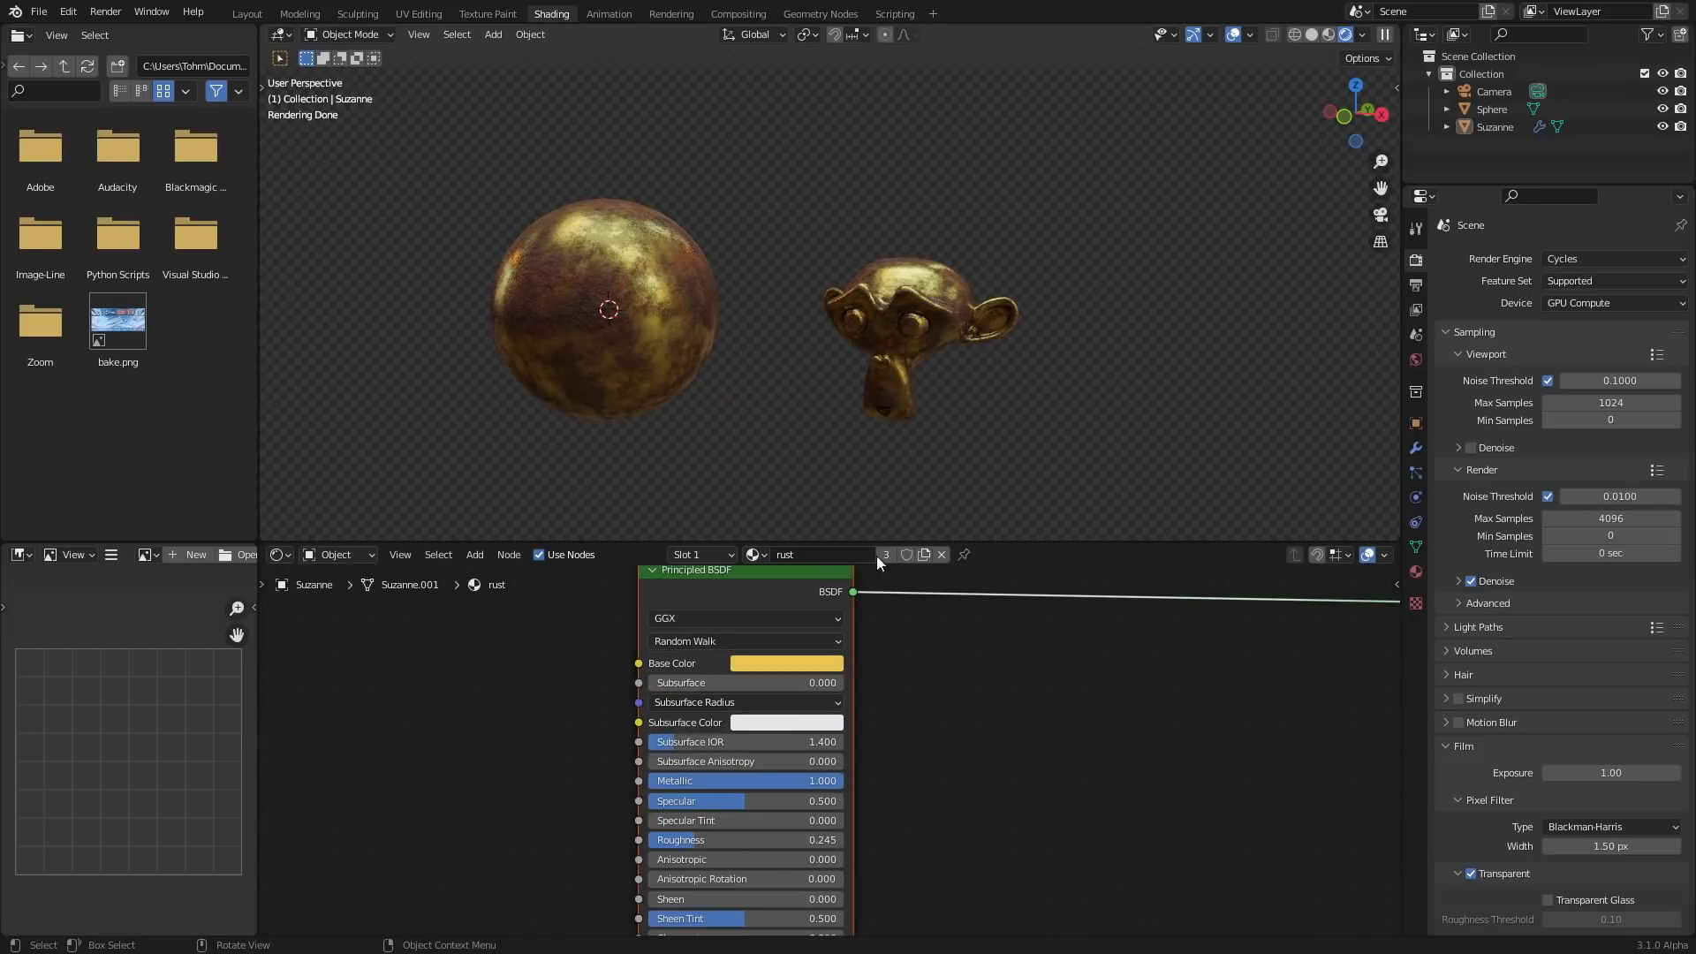
Recolor the first stop of the rust ColorRamp to teal with hue 0.518, saturation 0.972 and value 0.325, and inspect both objects.
middle_click_drag(1215, 629, 696, 676)
middle_click_drag(1075, 689, 681, 735)
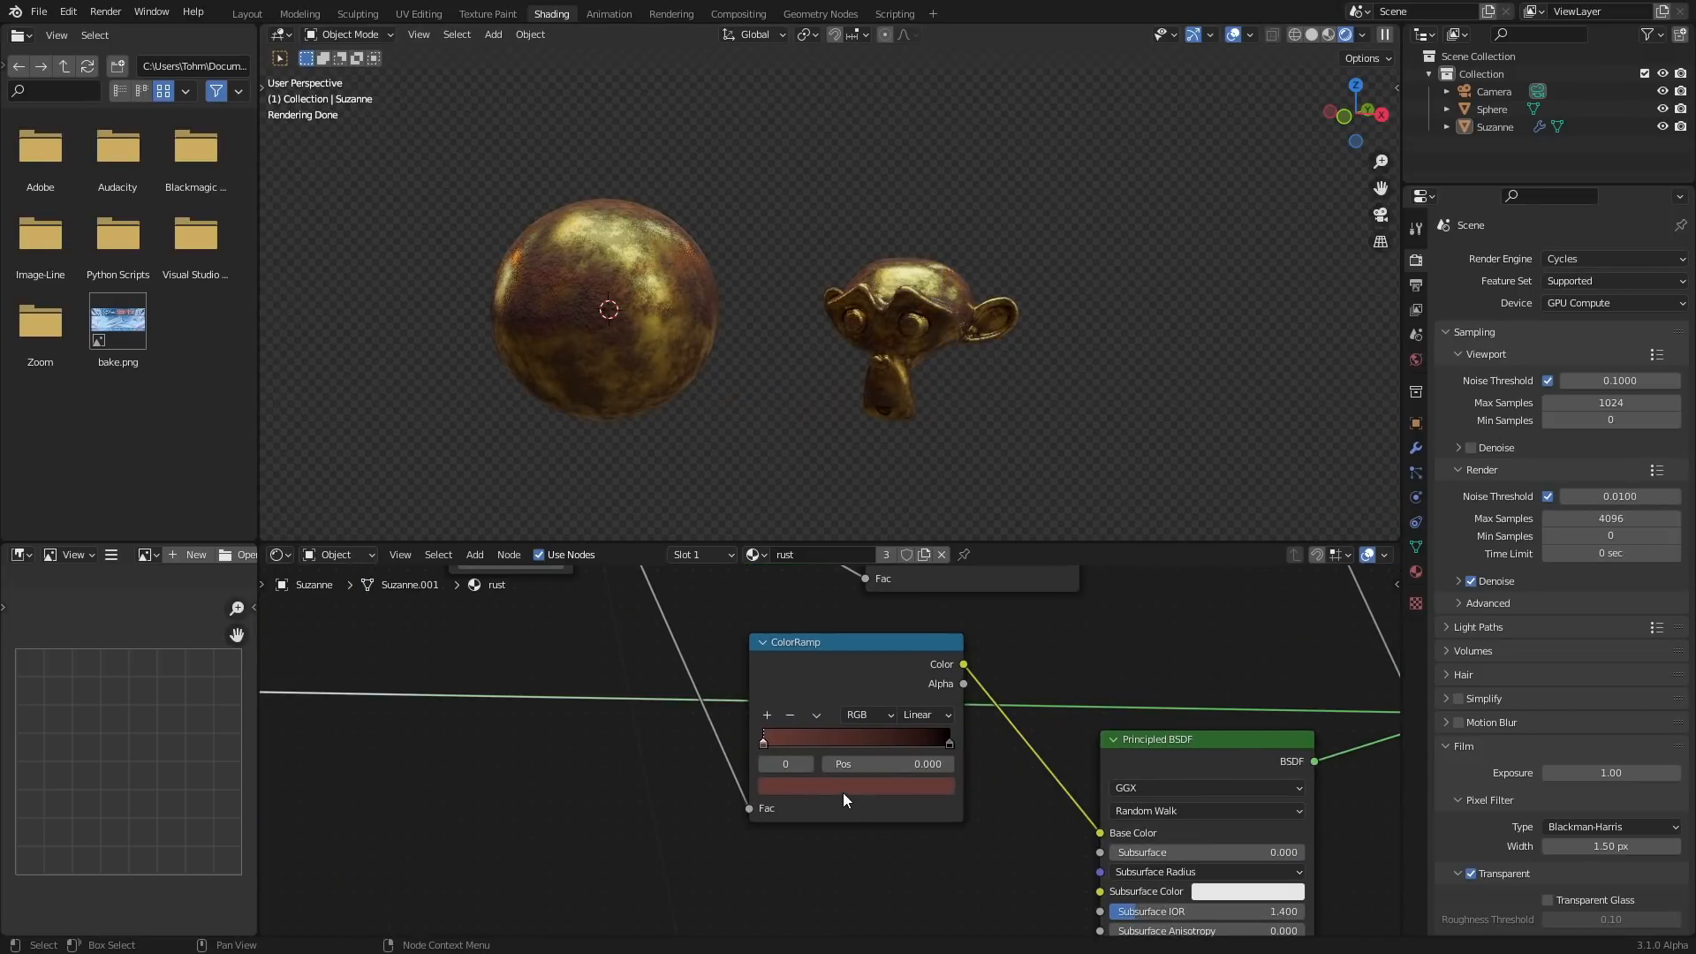
left_click(843, 788)
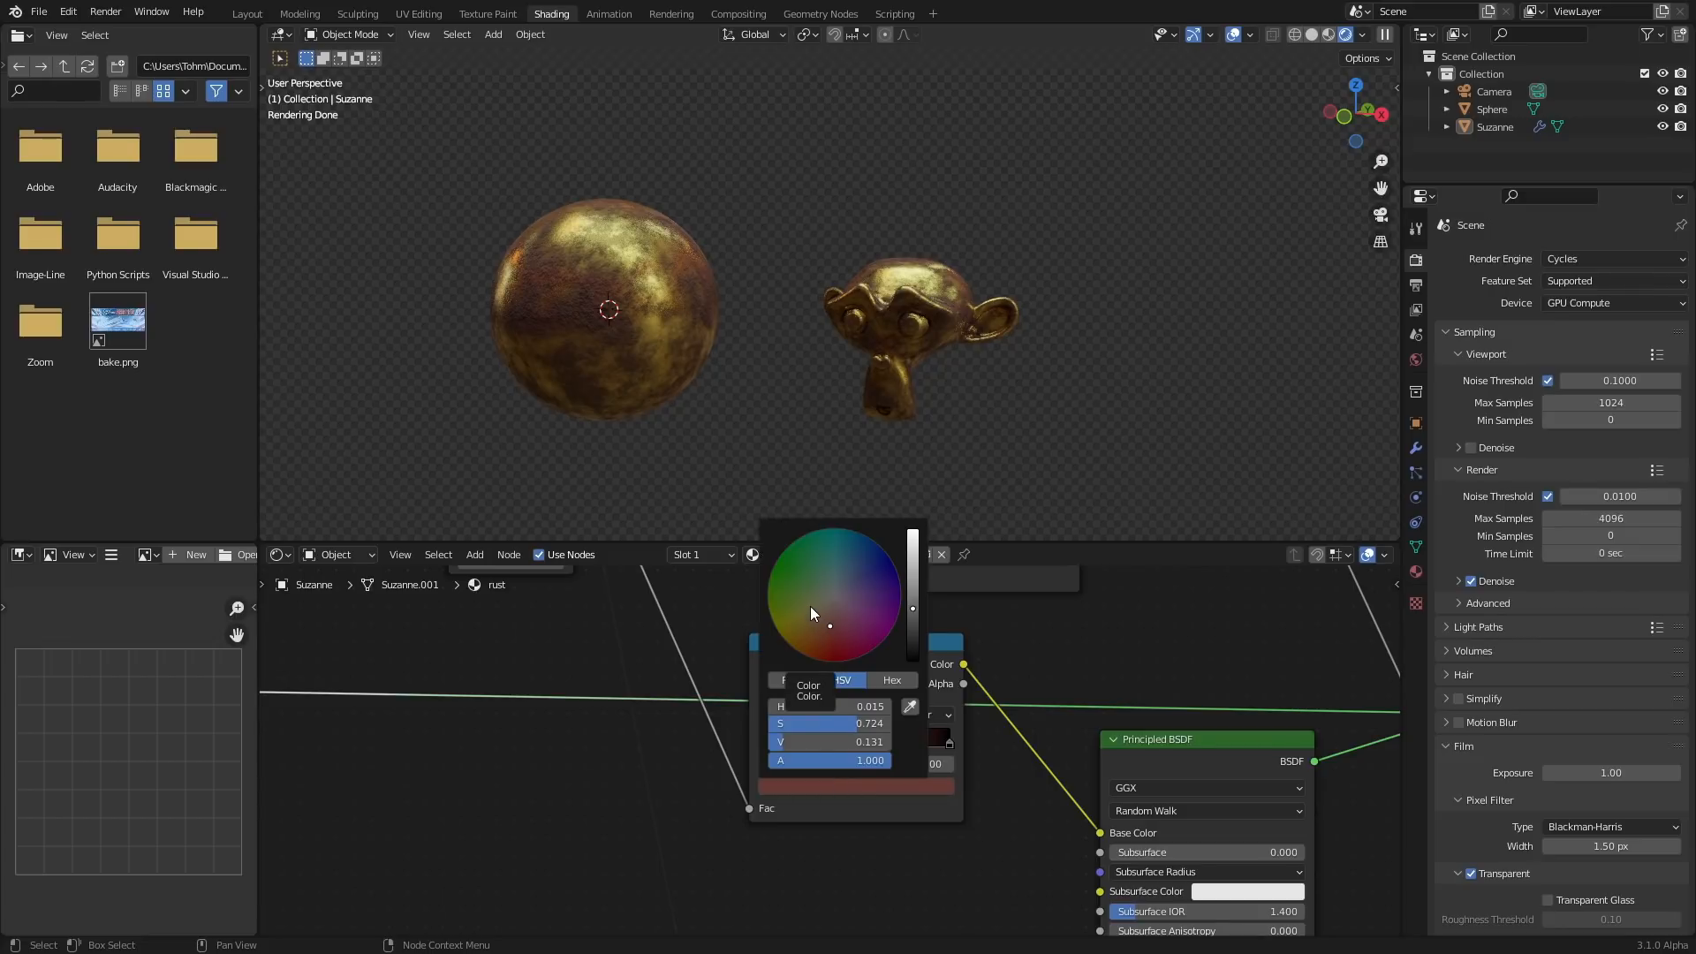
left_click_drag(829, 571, 831, 542)
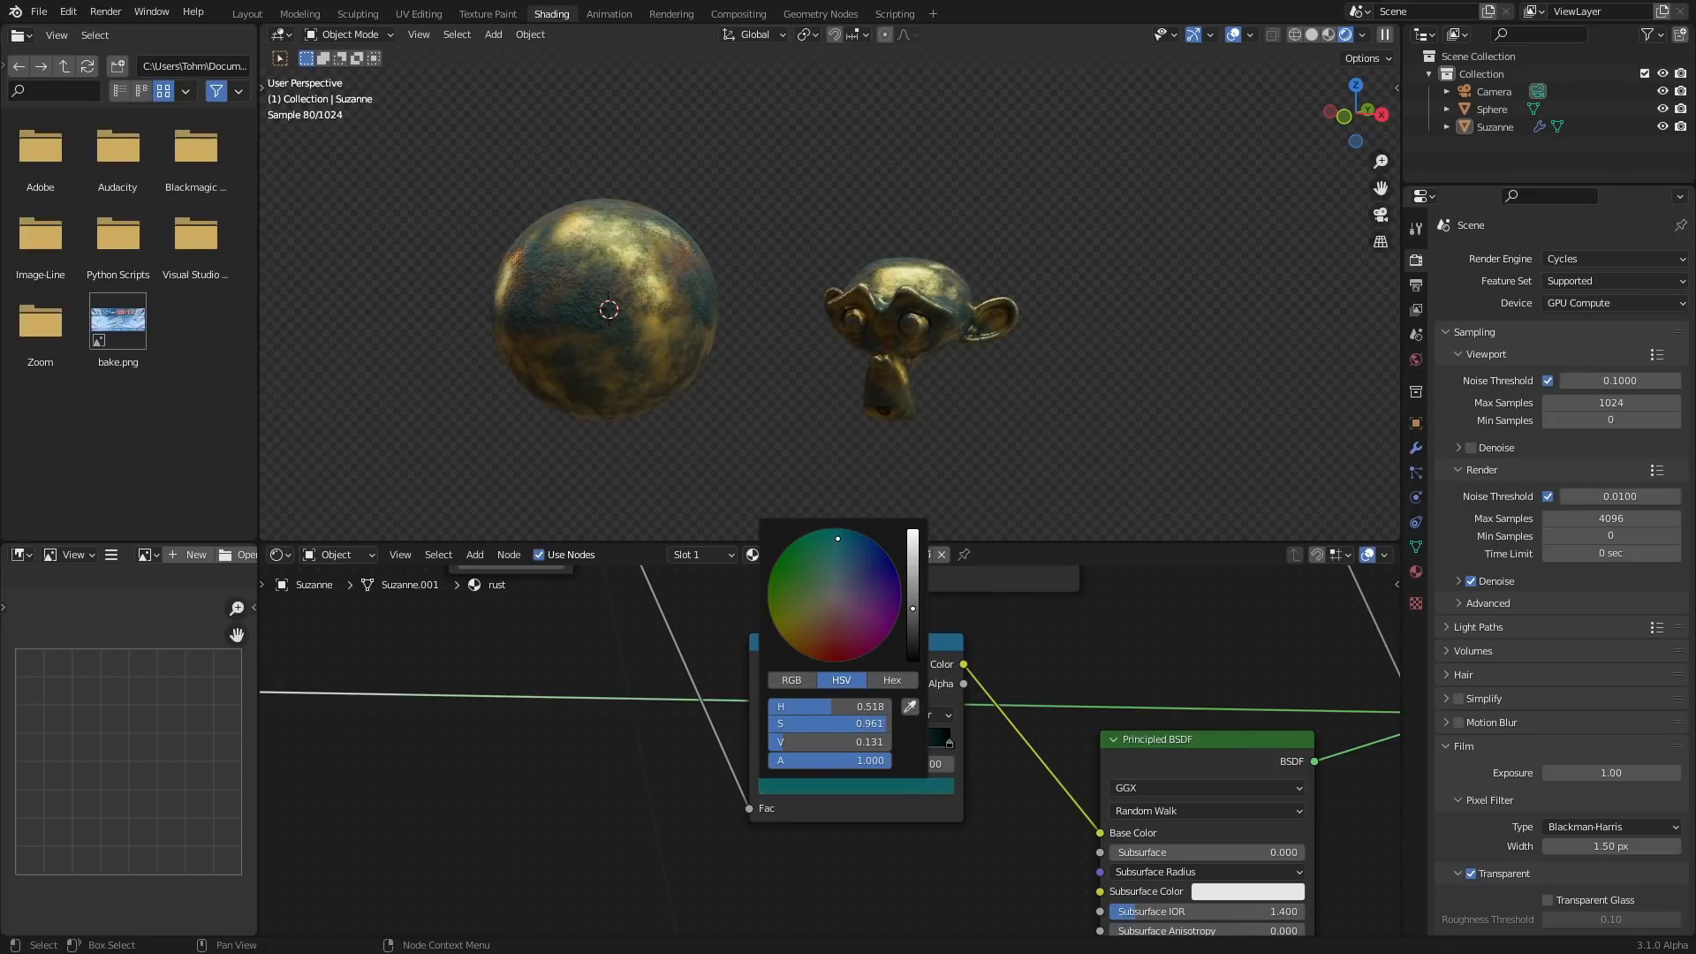
left_click(913, 580)
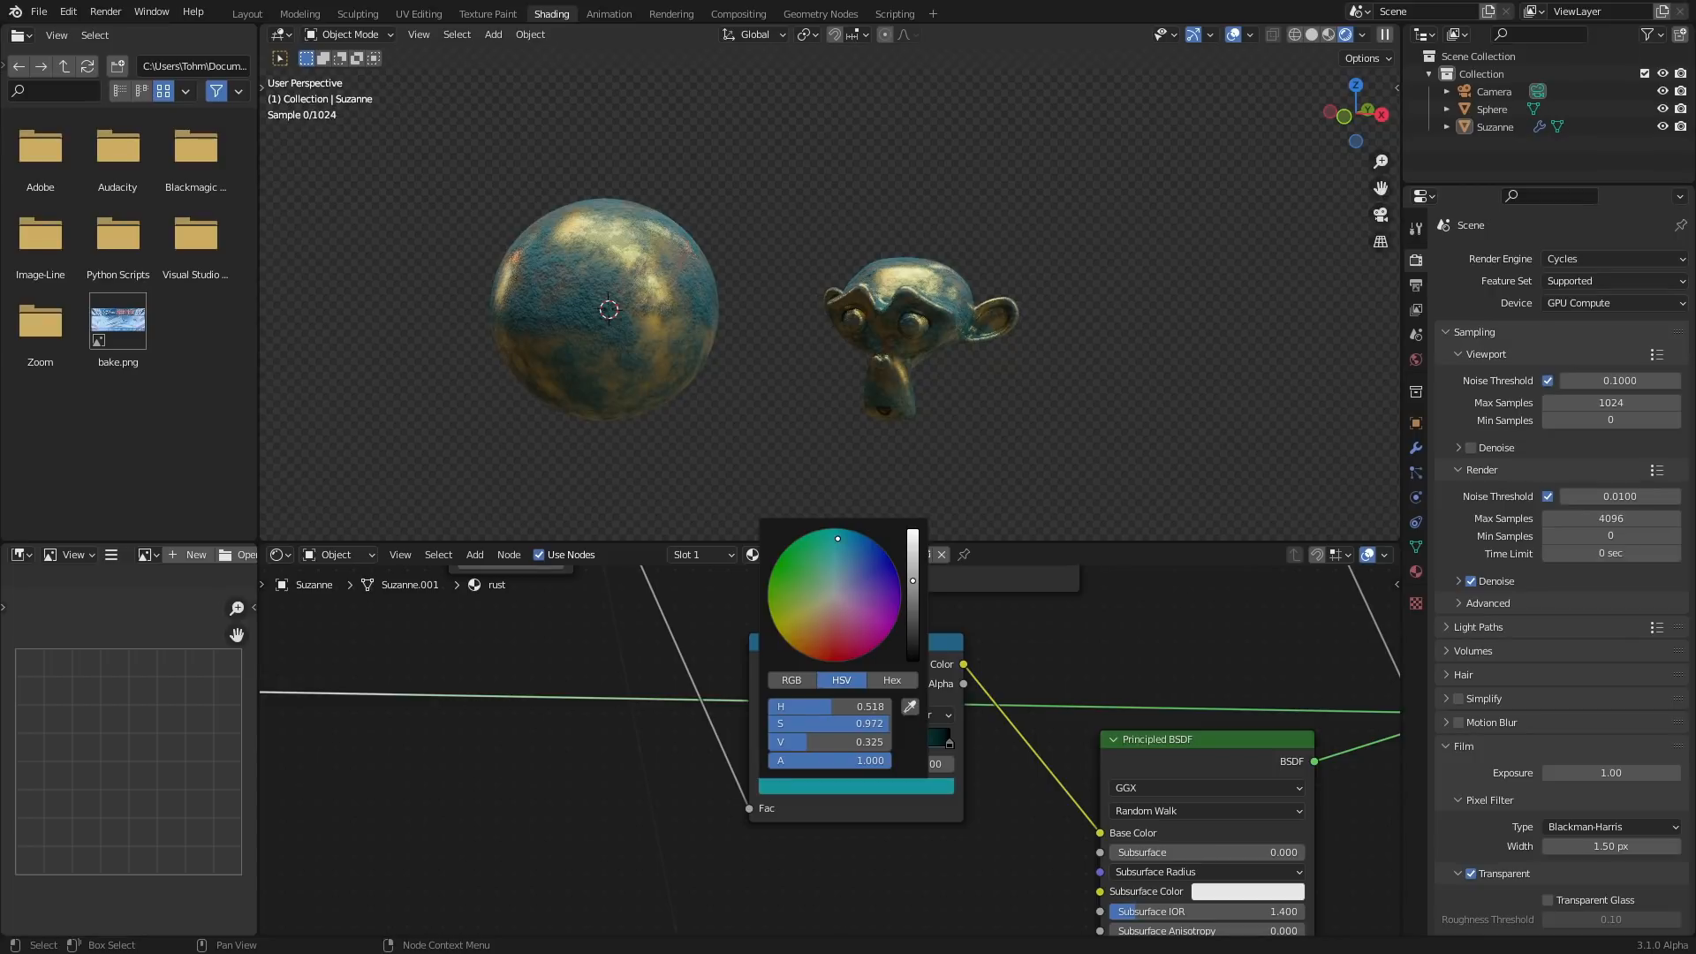
scroll(615, 621, "down", 2)
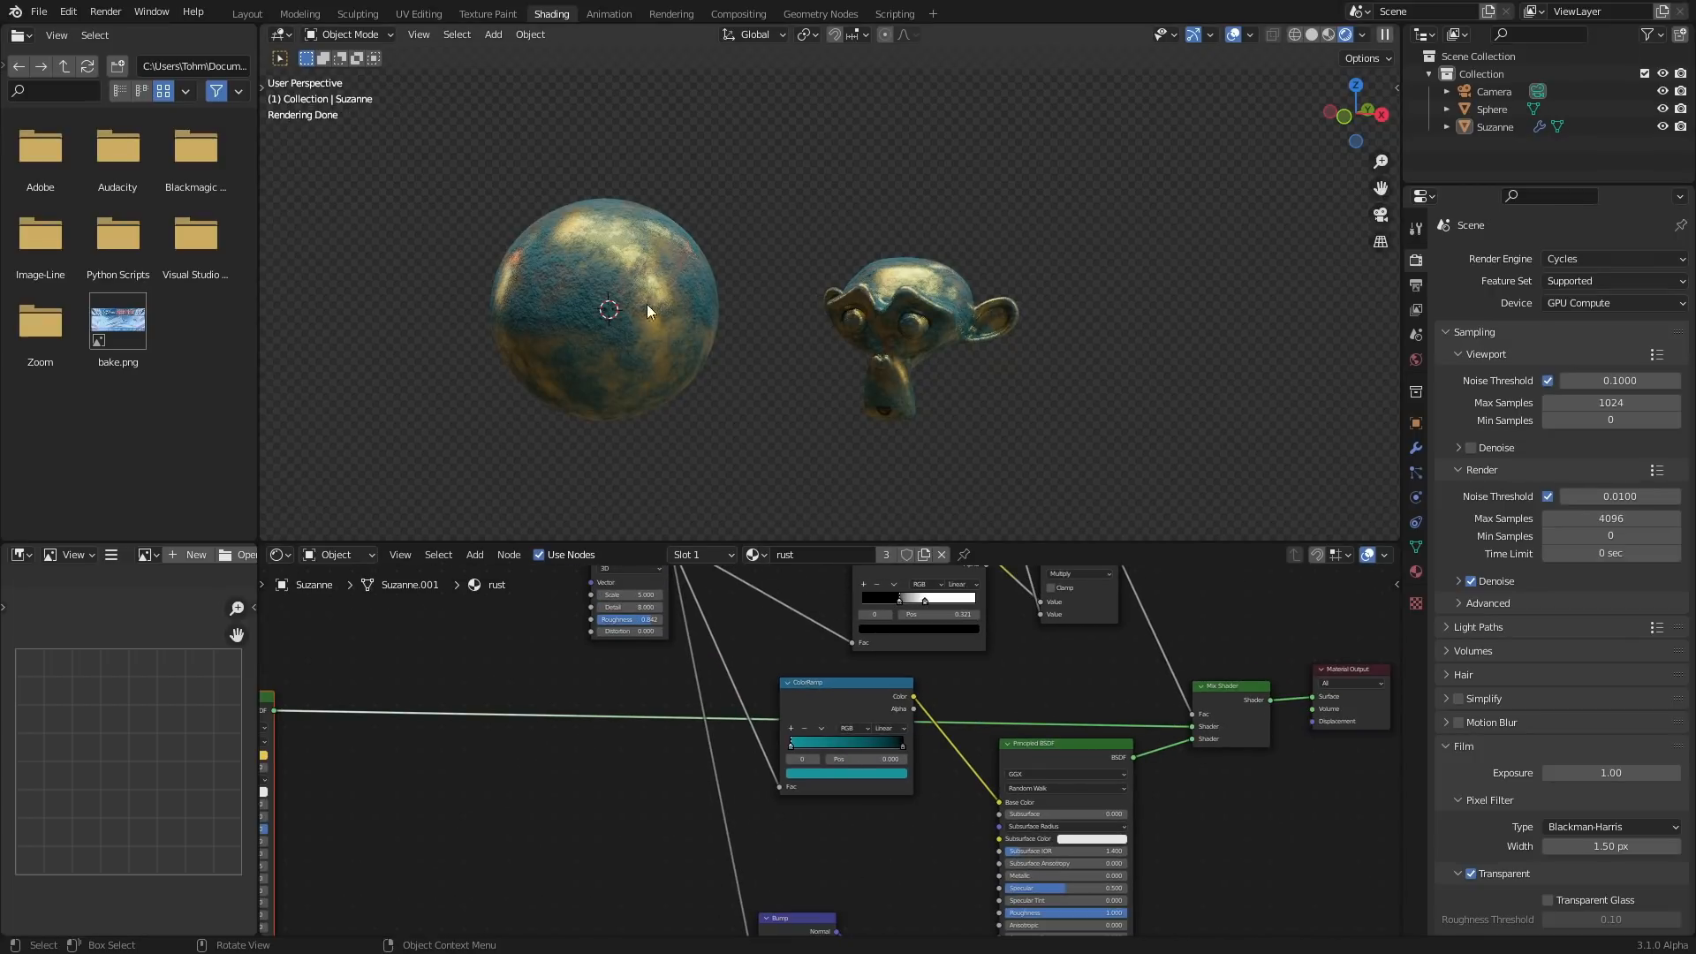
mouse_move(646, 304)
middle_mouse_down()
mouse_move(627, 317)
mouse_move(670, 329)
middle_mouse_up()
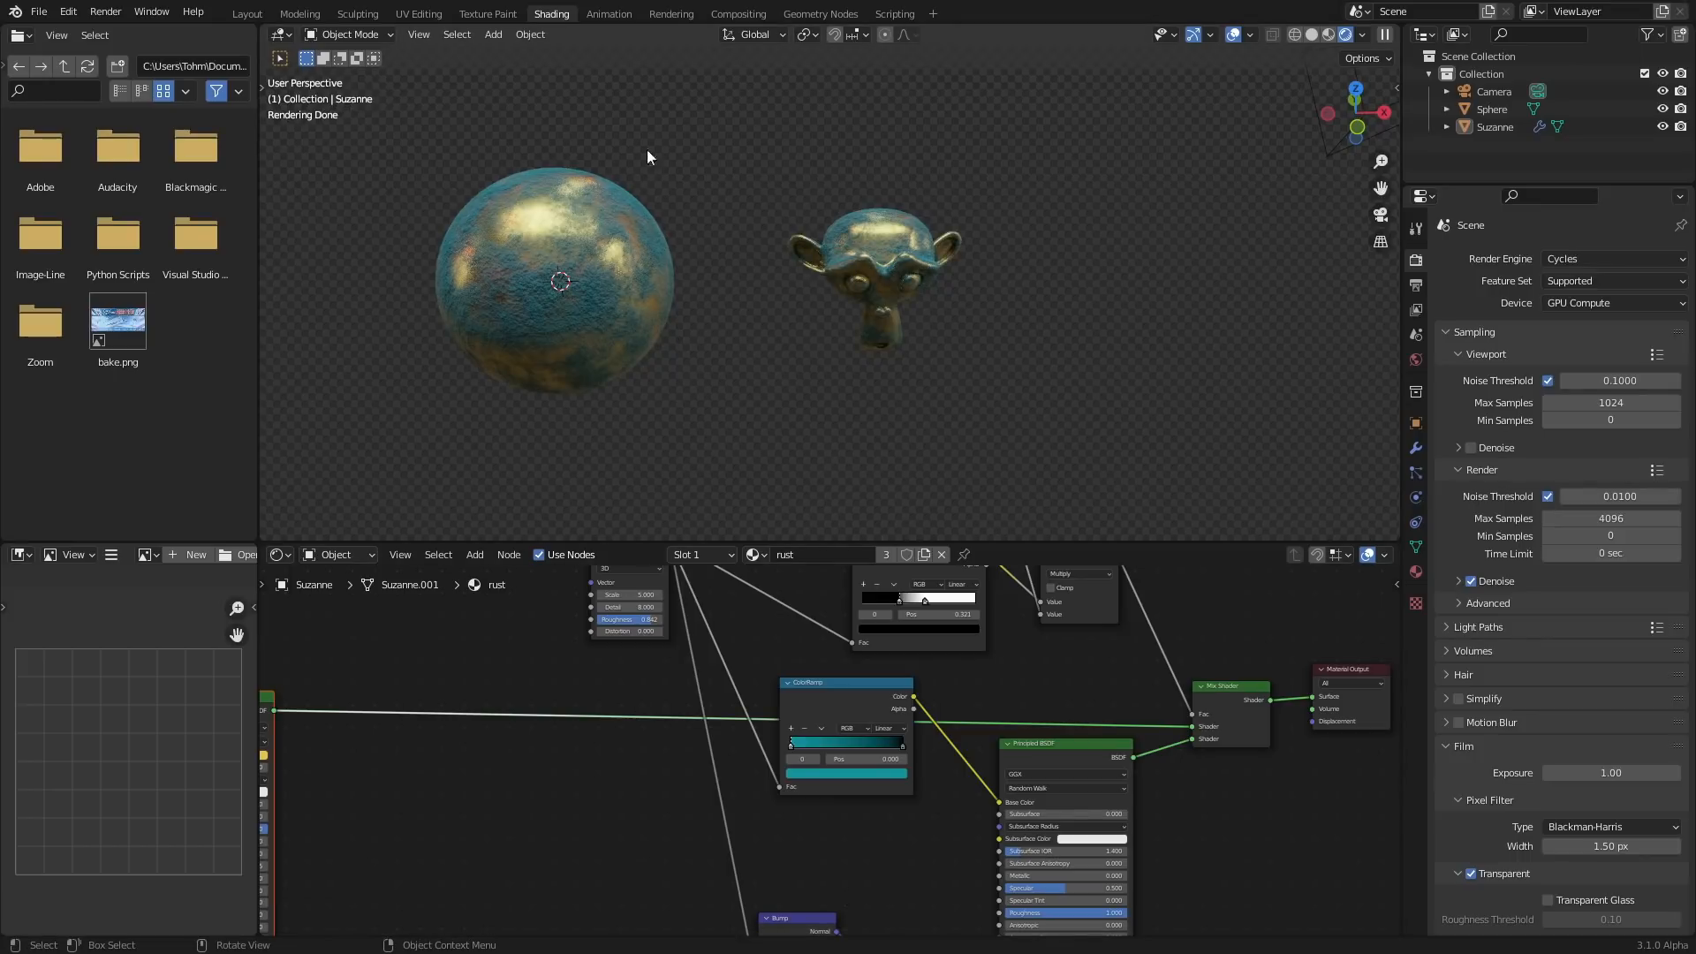
scroll(844, 758, "down", 5)
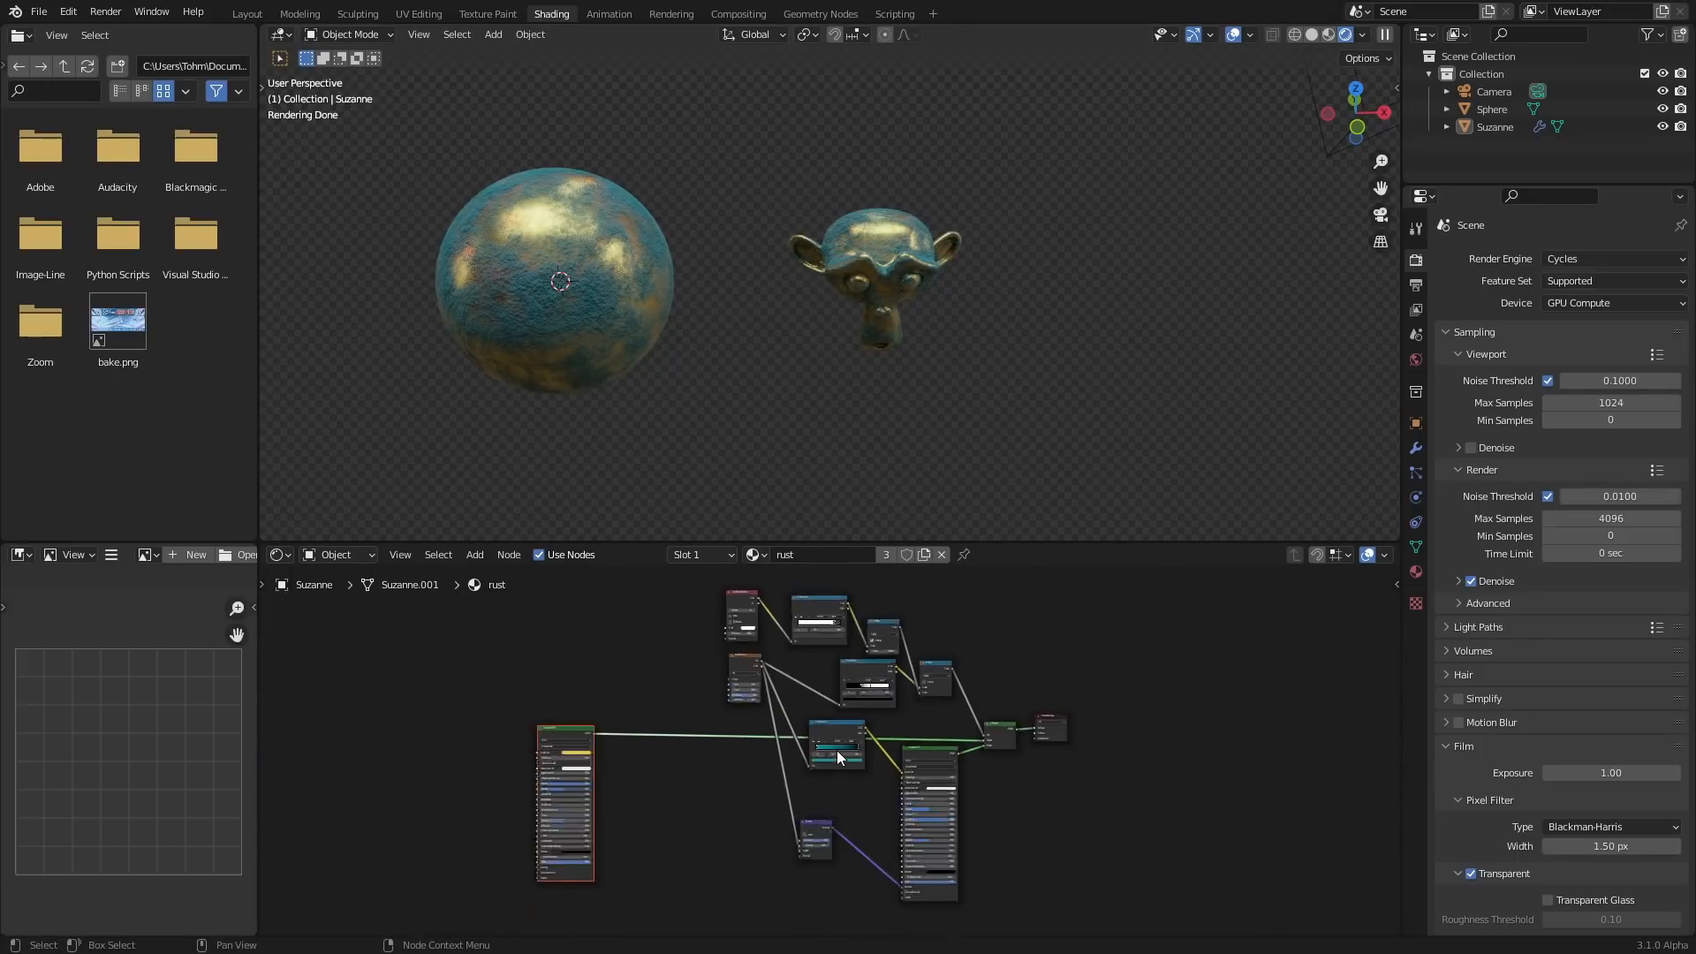
key("alt+F11")
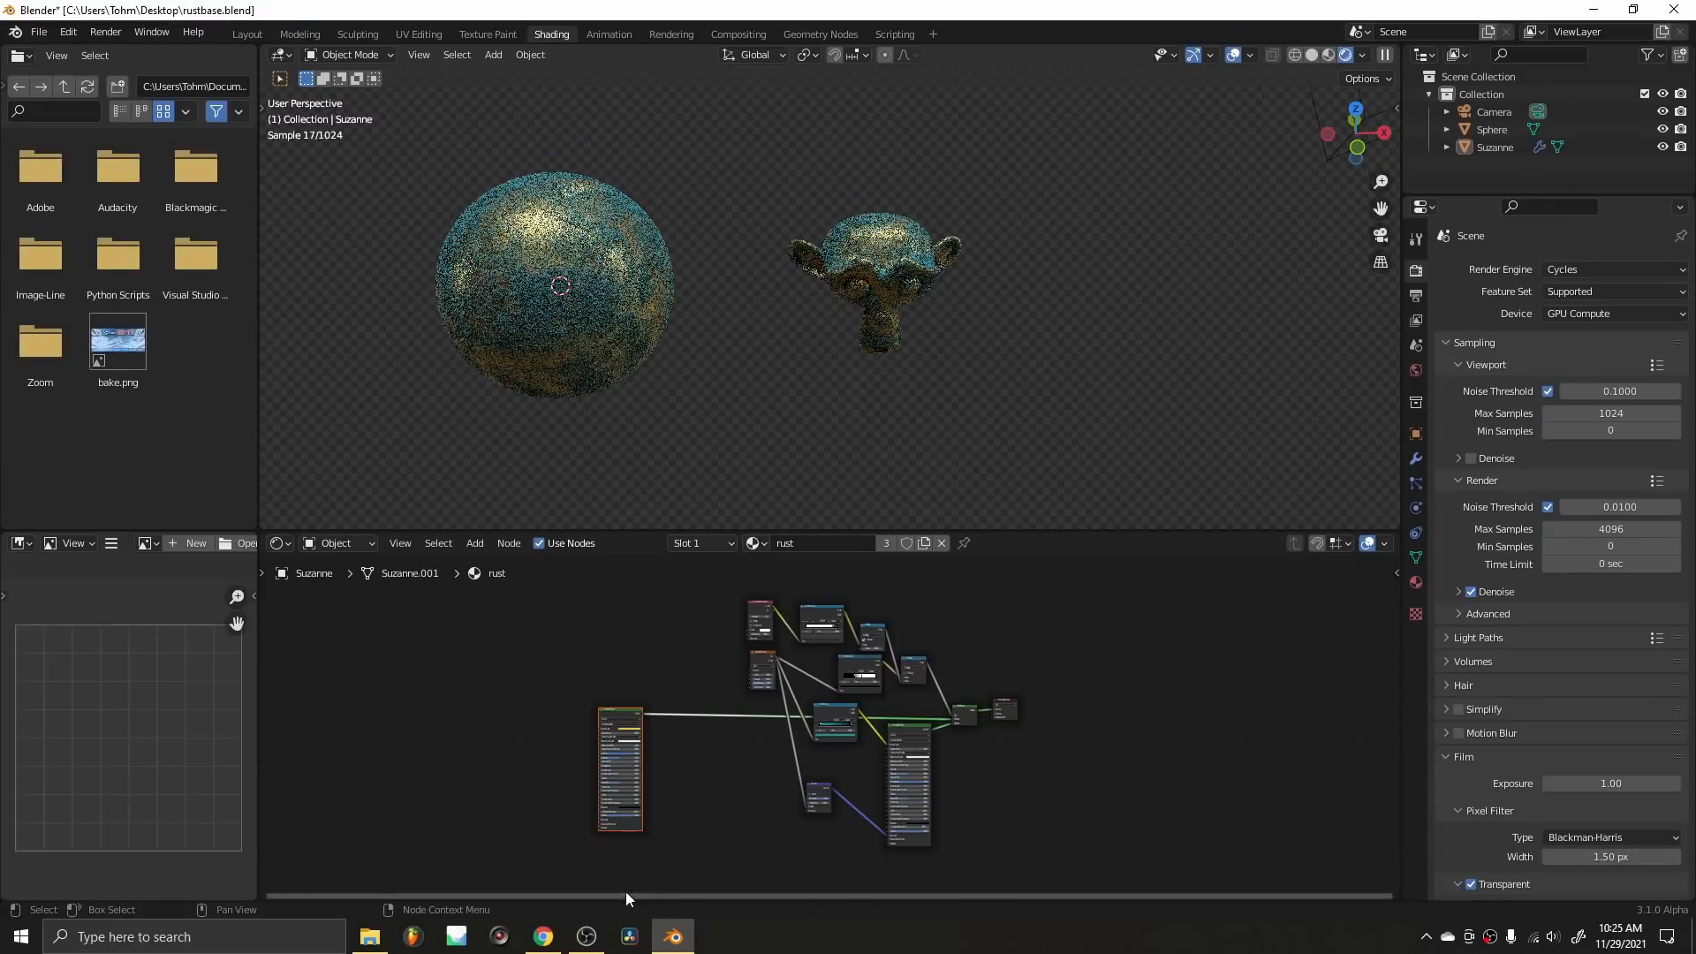
left_click(585, 938)
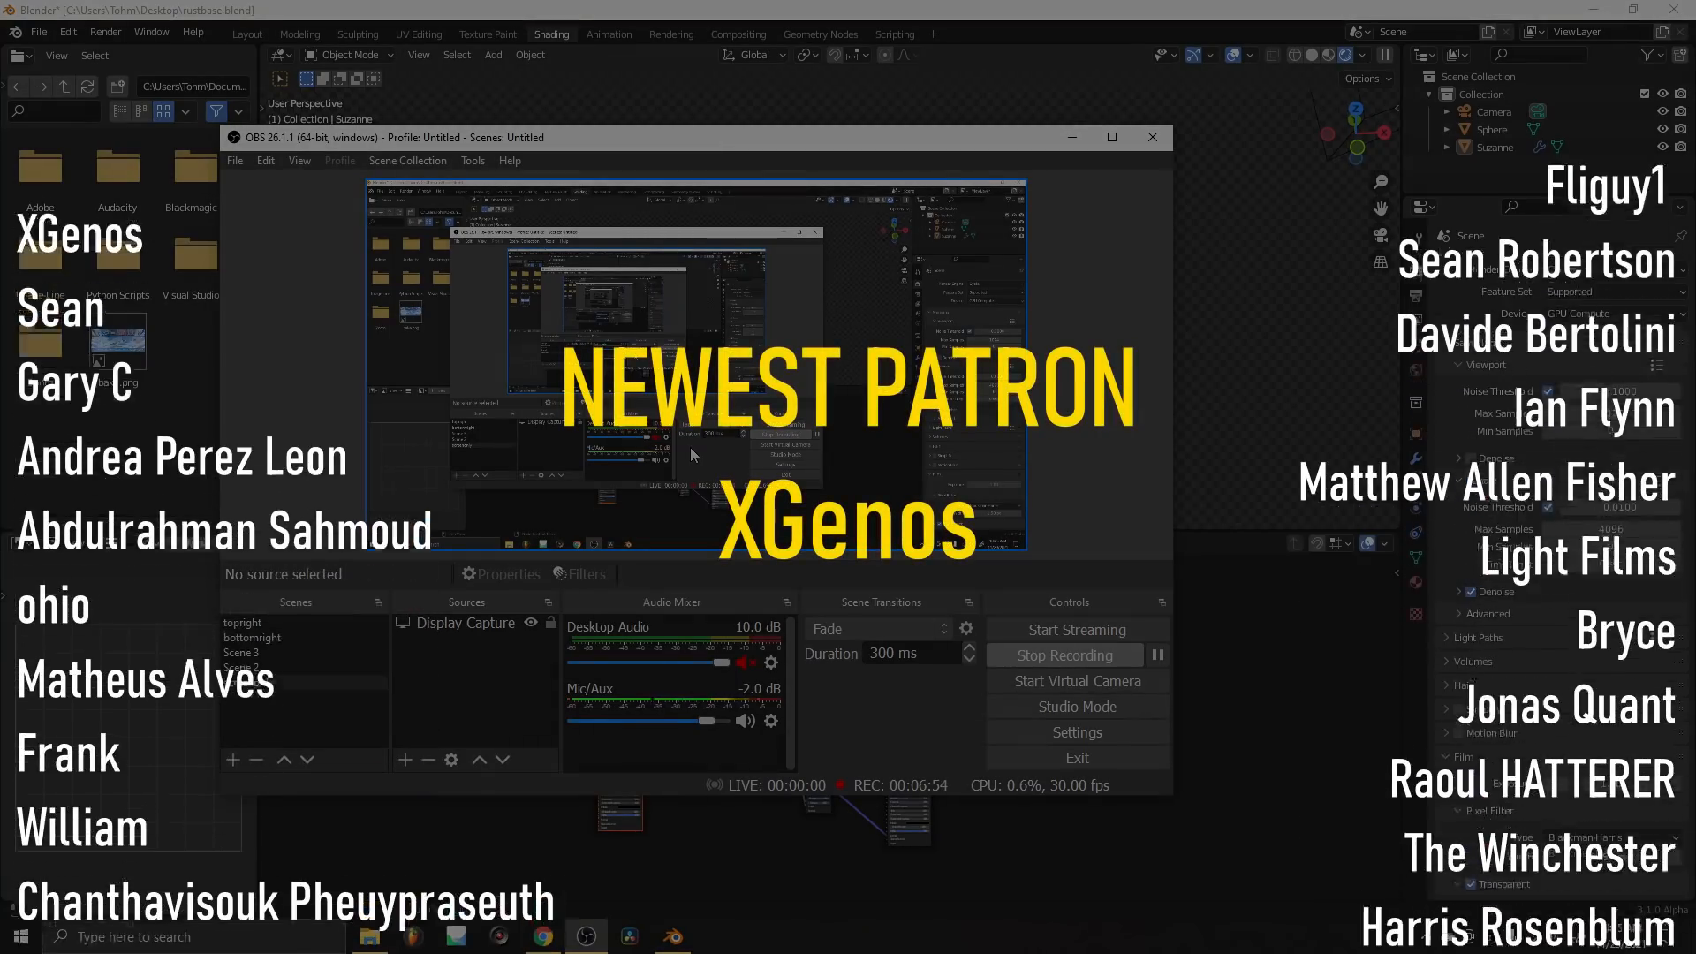
left_click(704, 8)
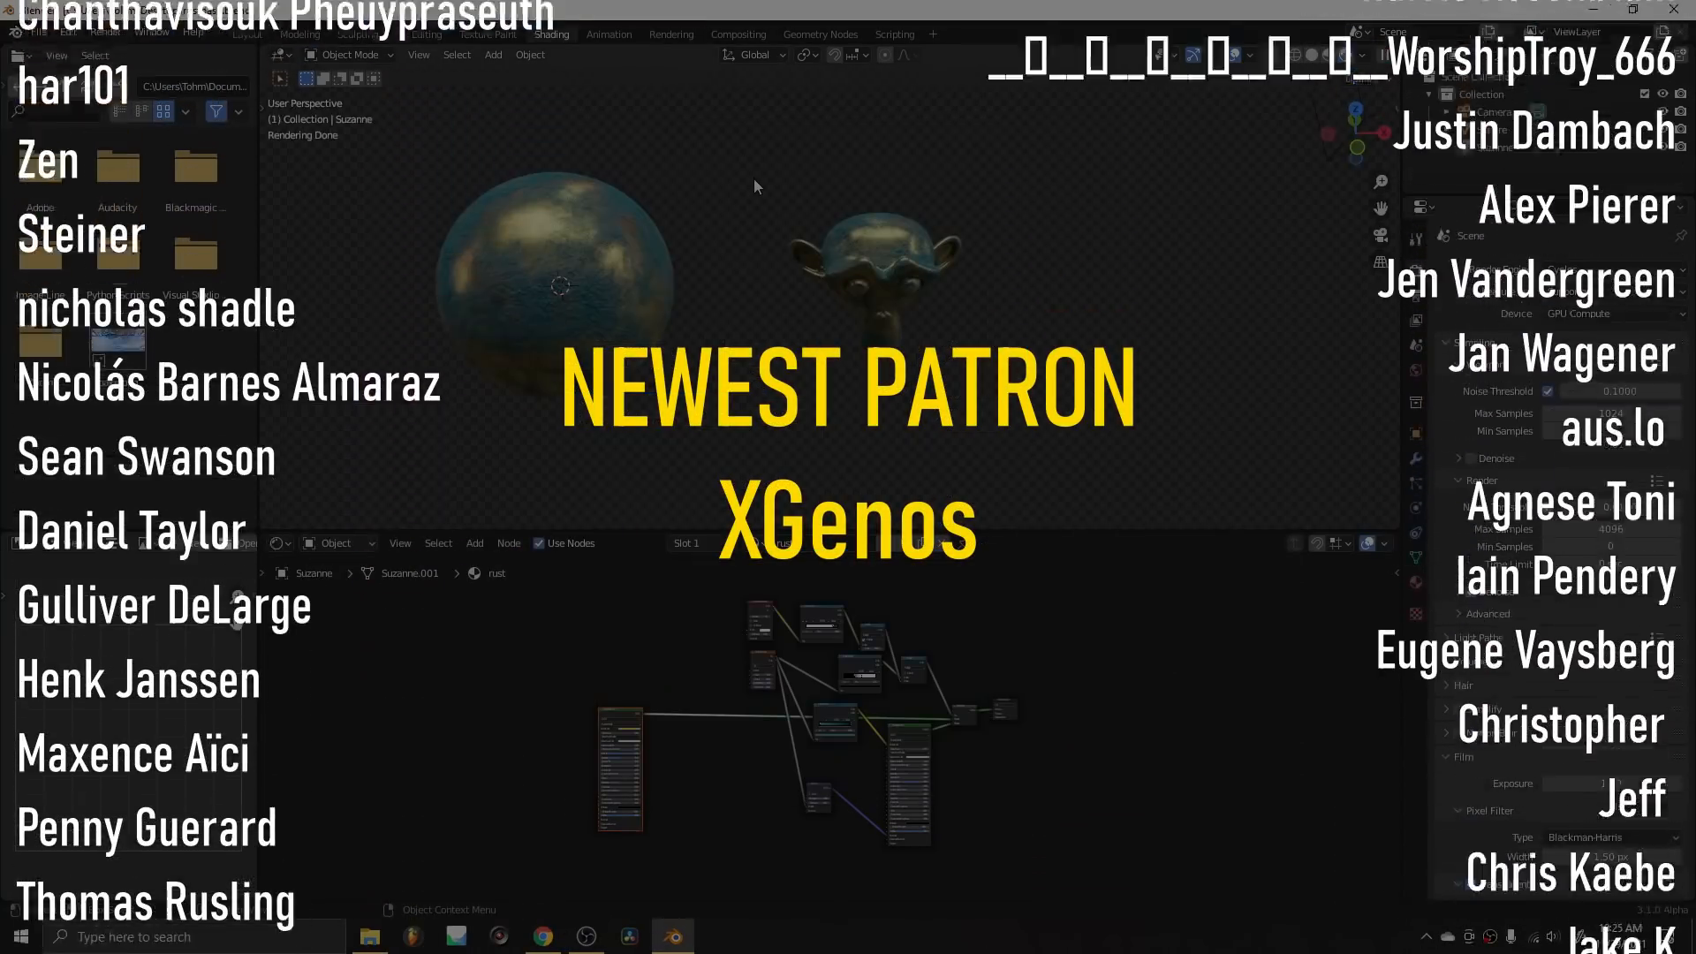